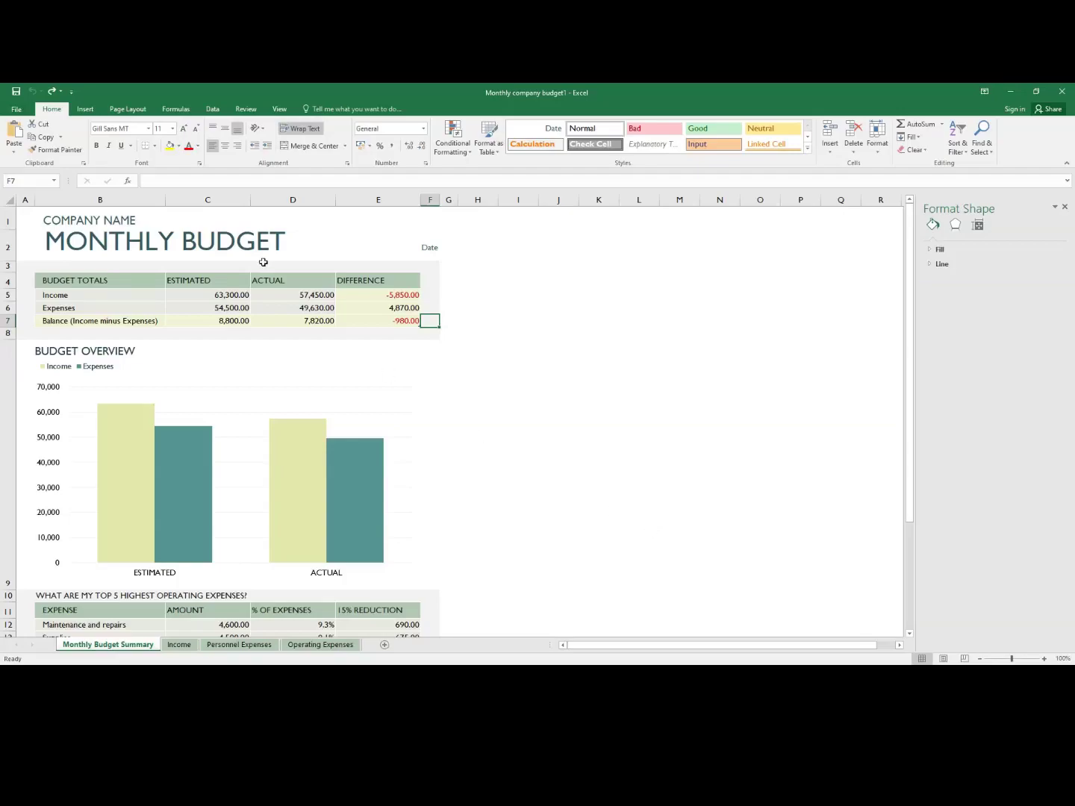
- Replace the company name placeholder above the Monthly Budget title with Zibralink
click(101, 276)
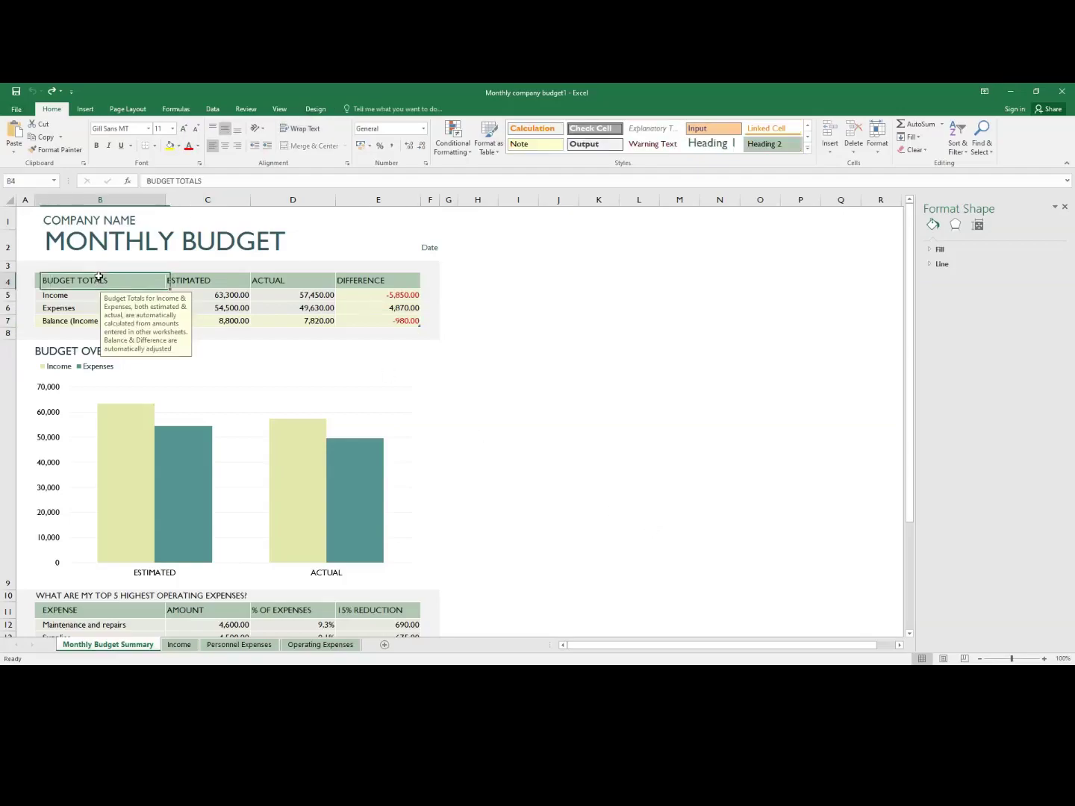
click(281, 241)
click(124, 218)
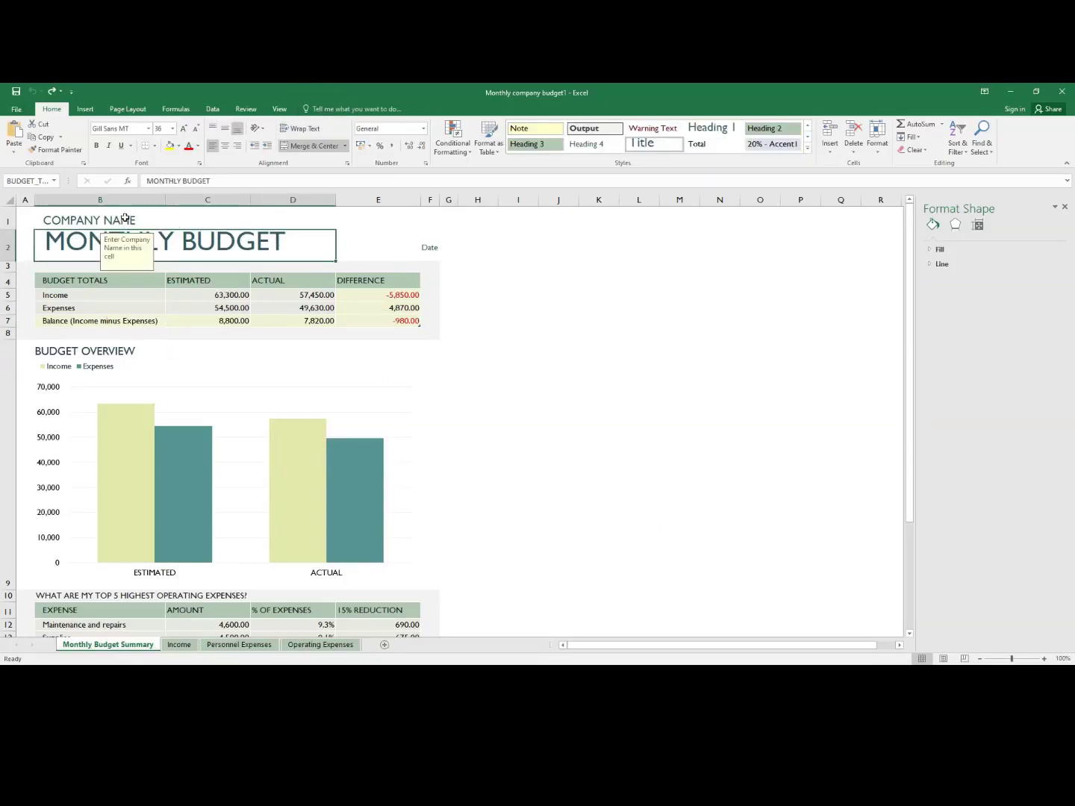
key(BackSpace)
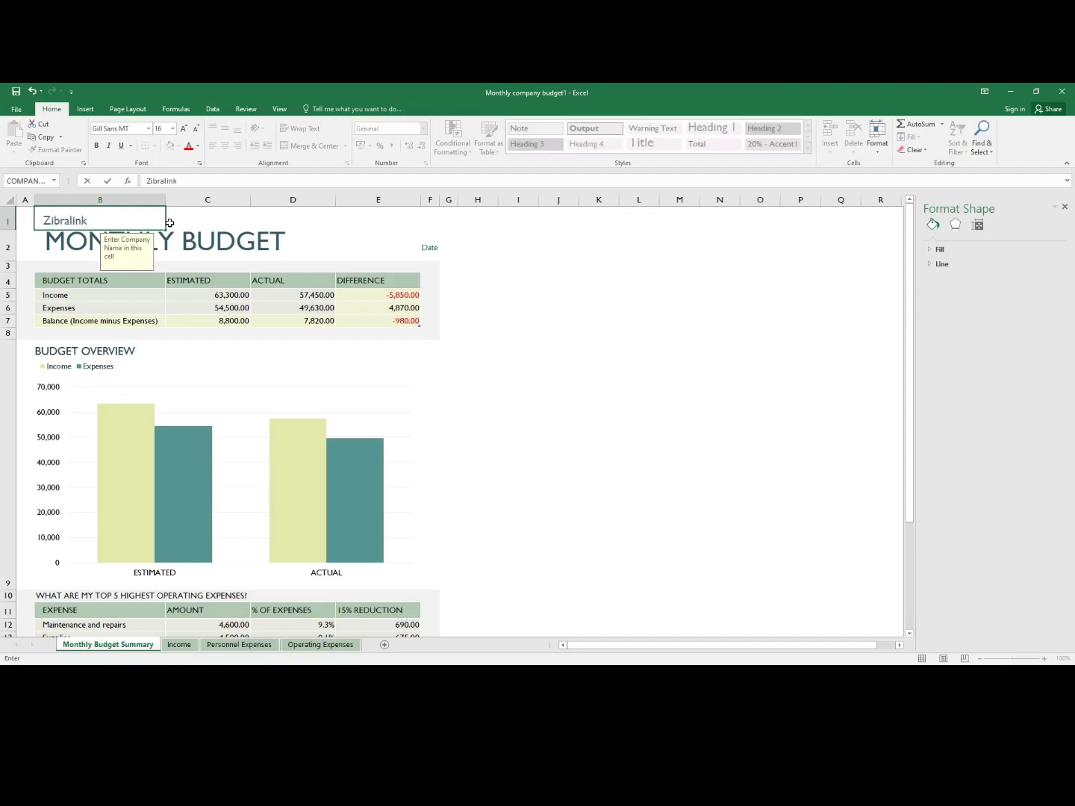
click(205, 224)
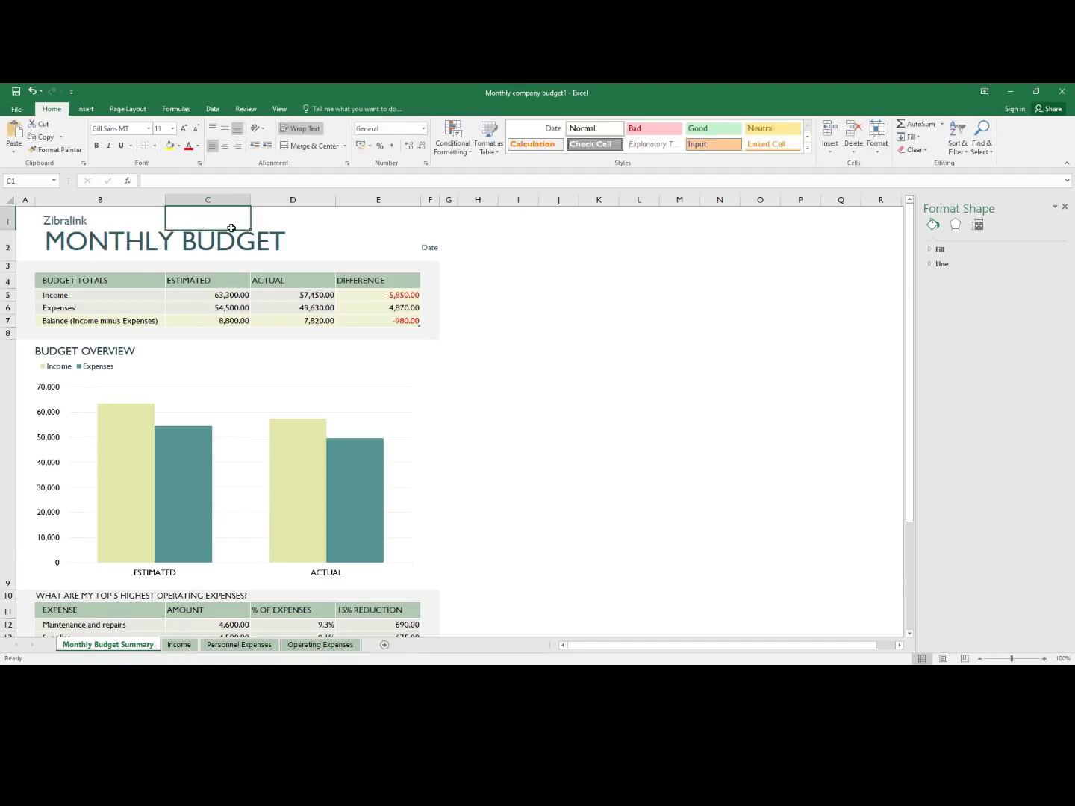
- Set the height of row 1 to 100
right_click(229, 221)
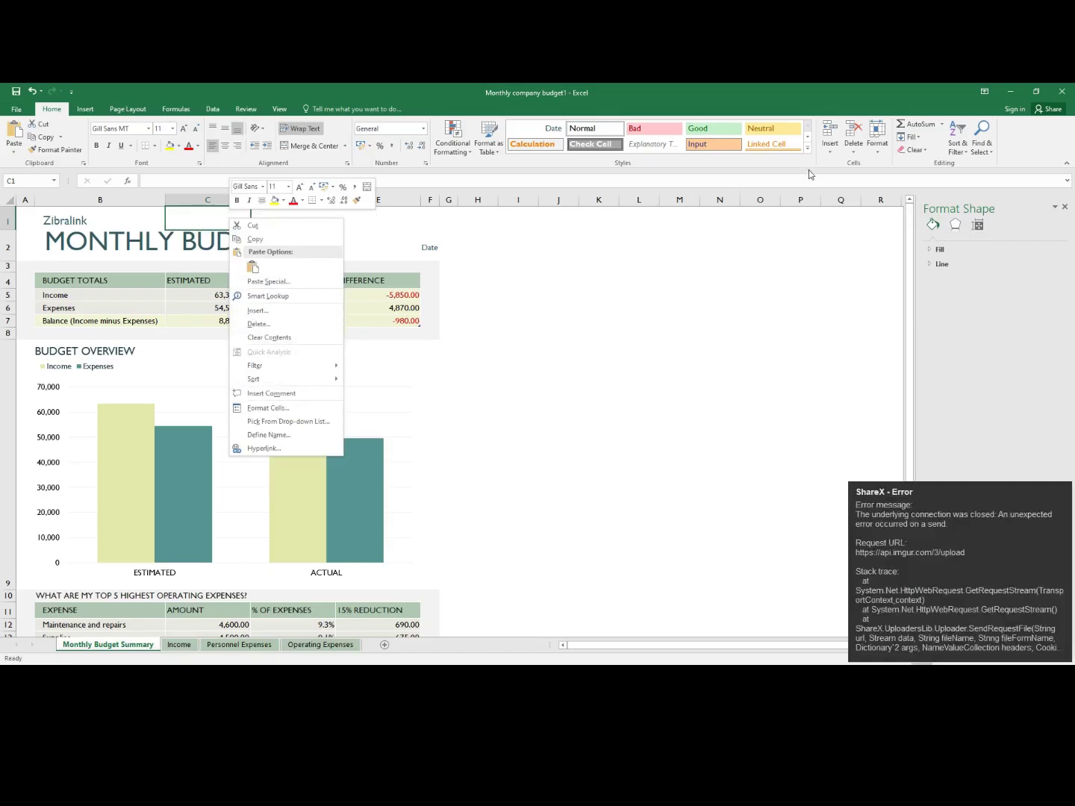
click(877, 153)
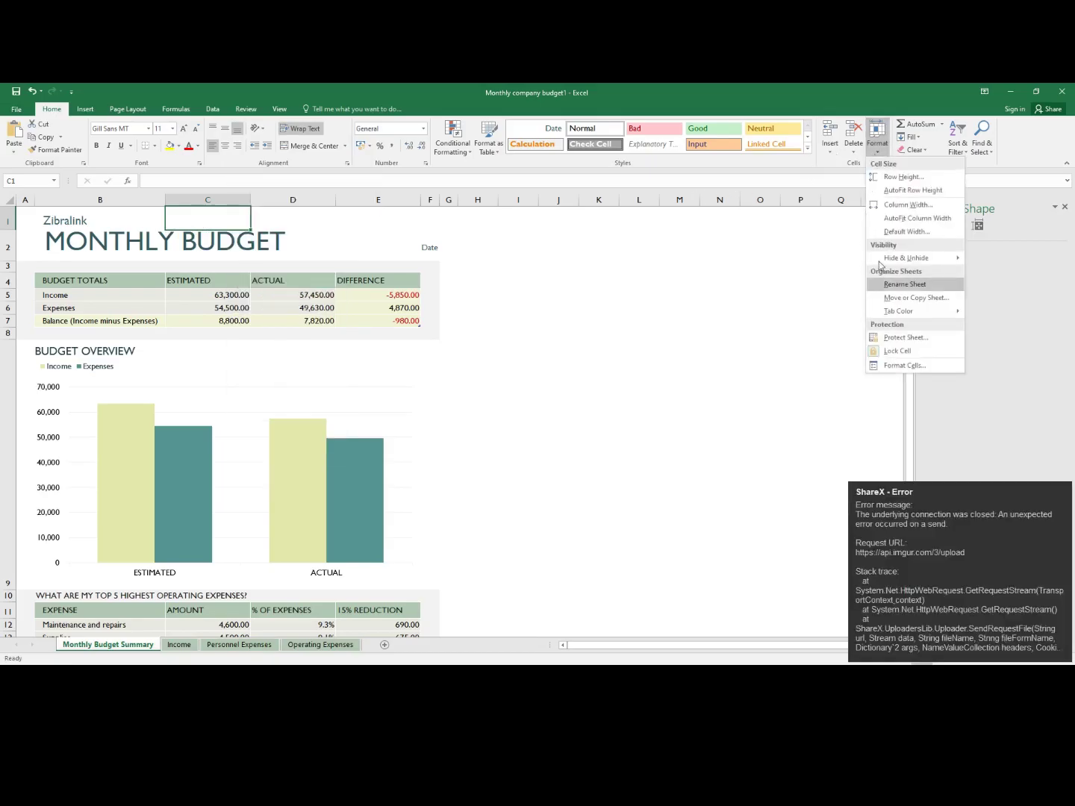
click(887, 183)
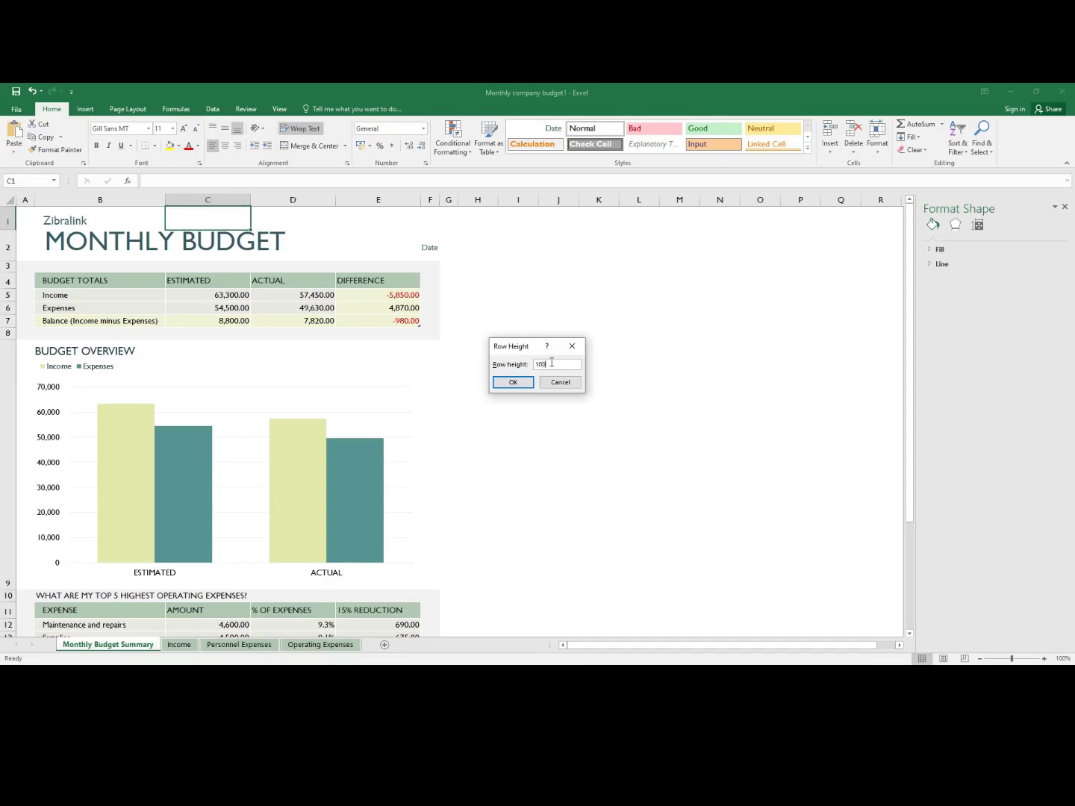
click(521, 383)
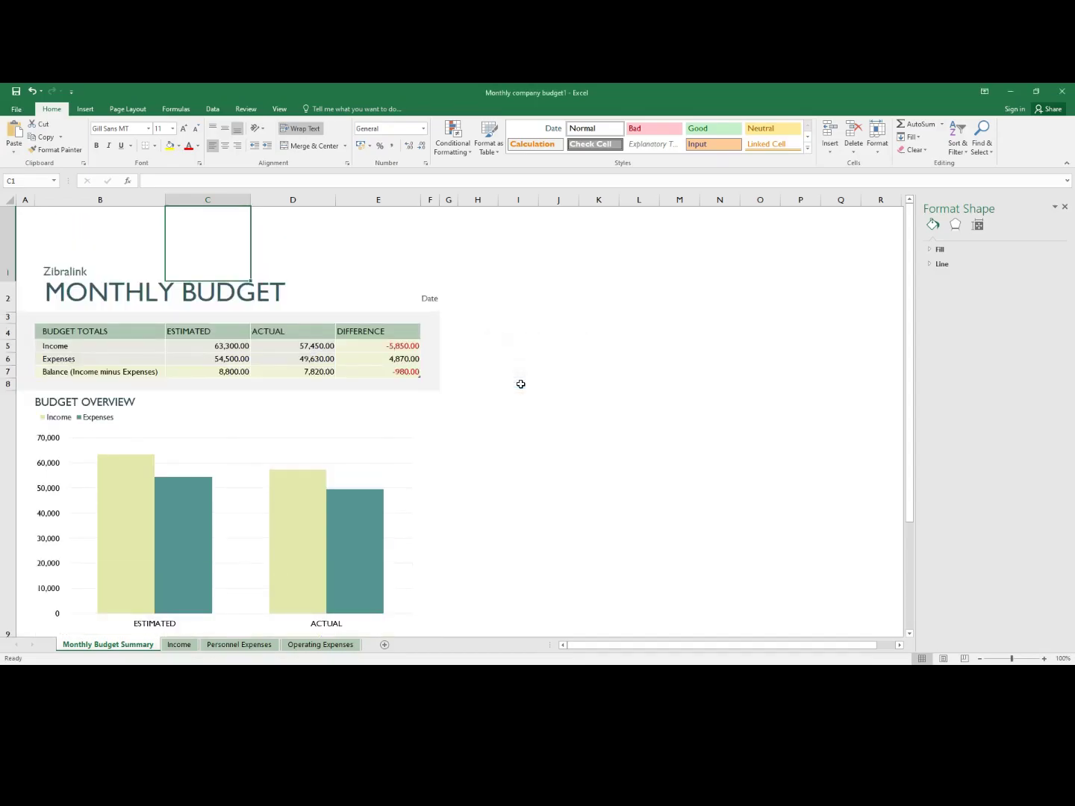
- Switch to Chrome and search Google for "zibra"
click(106, 255)
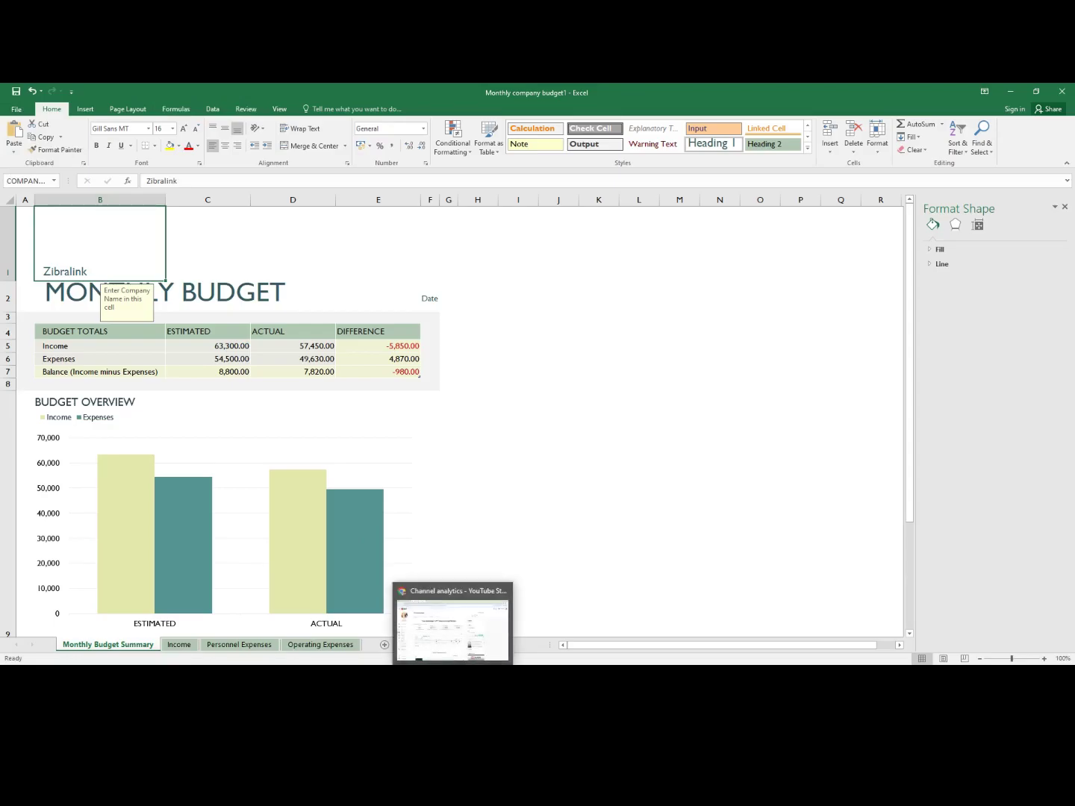
click(486, 627)
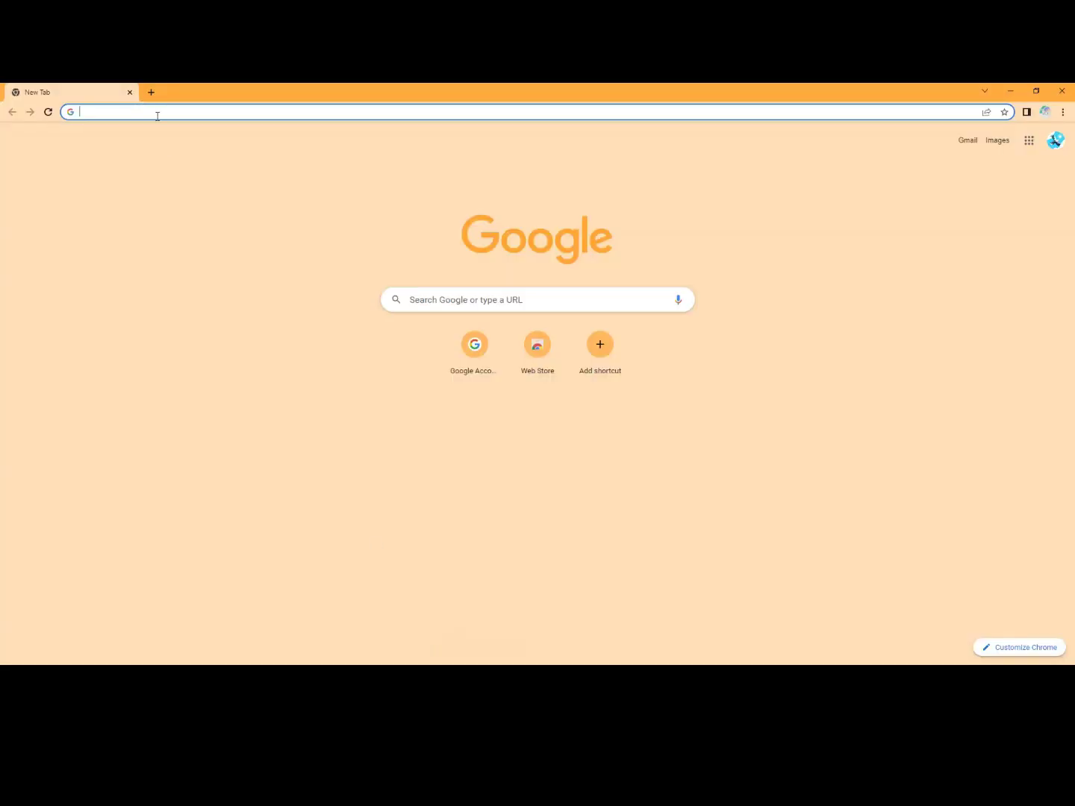
text(zibra)
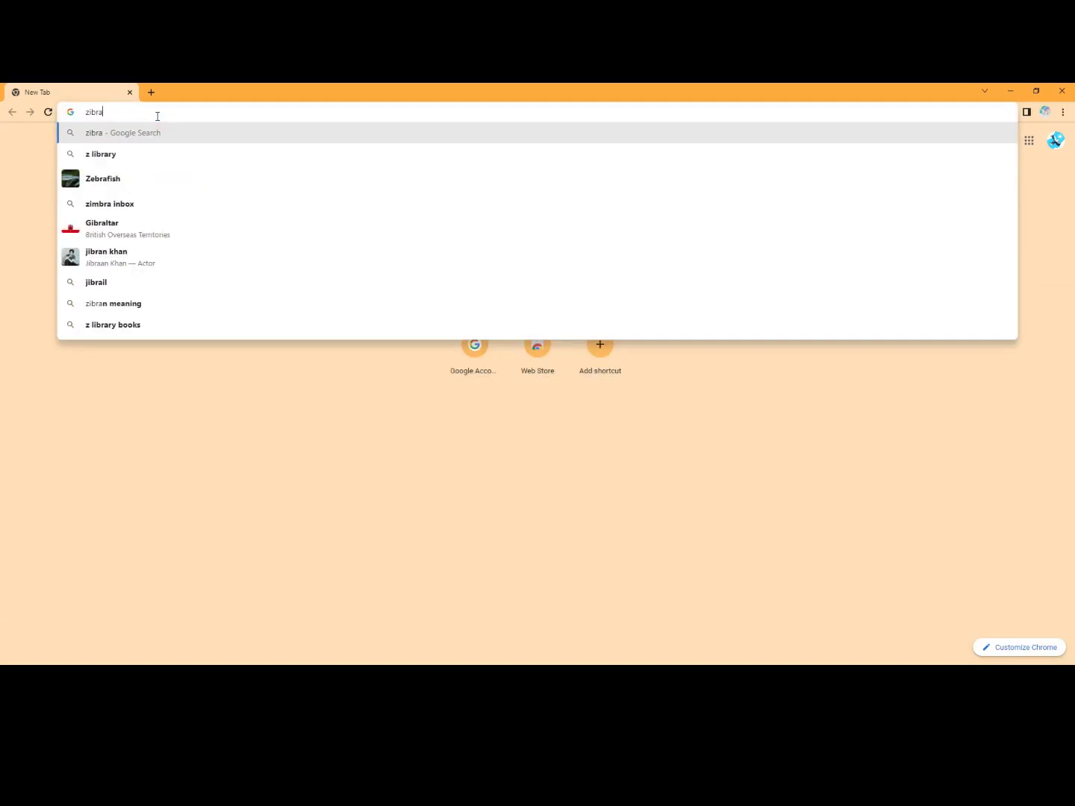
key(Return)
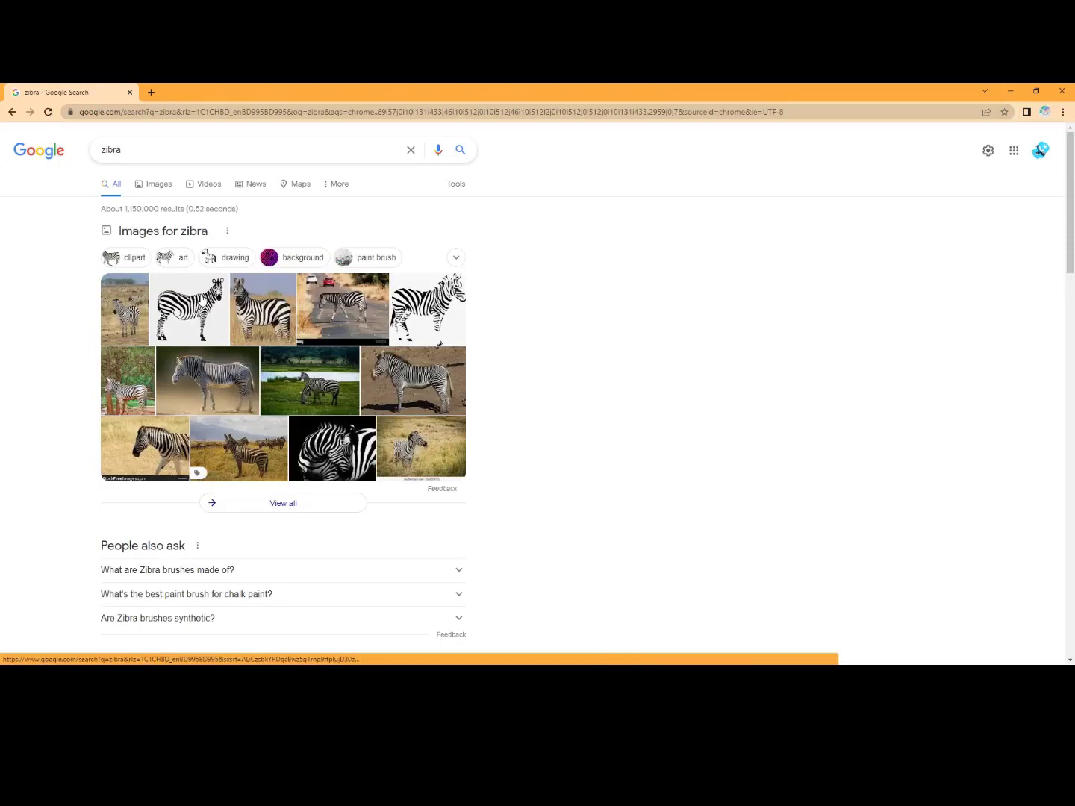
- Save the Adobe Stock photo of a zebra standing on sand as a JPEG in the Downloads folder
click(182, 398)
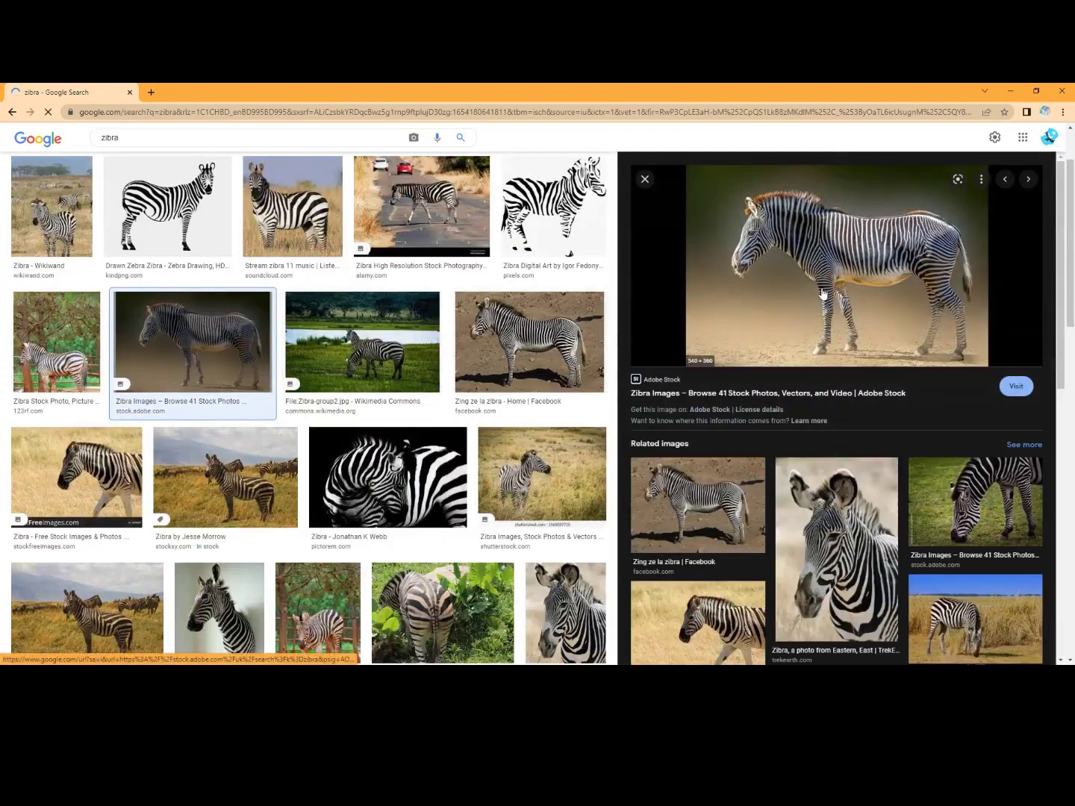
right_click(804, 273)
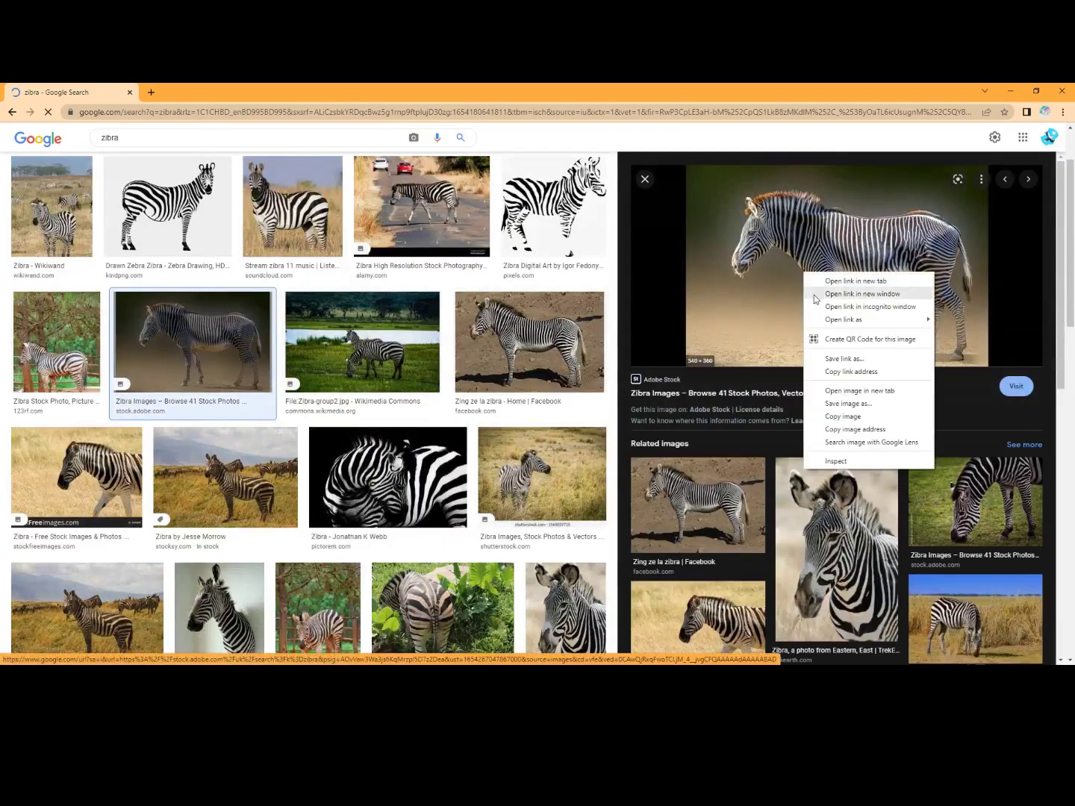
click(847, 403)
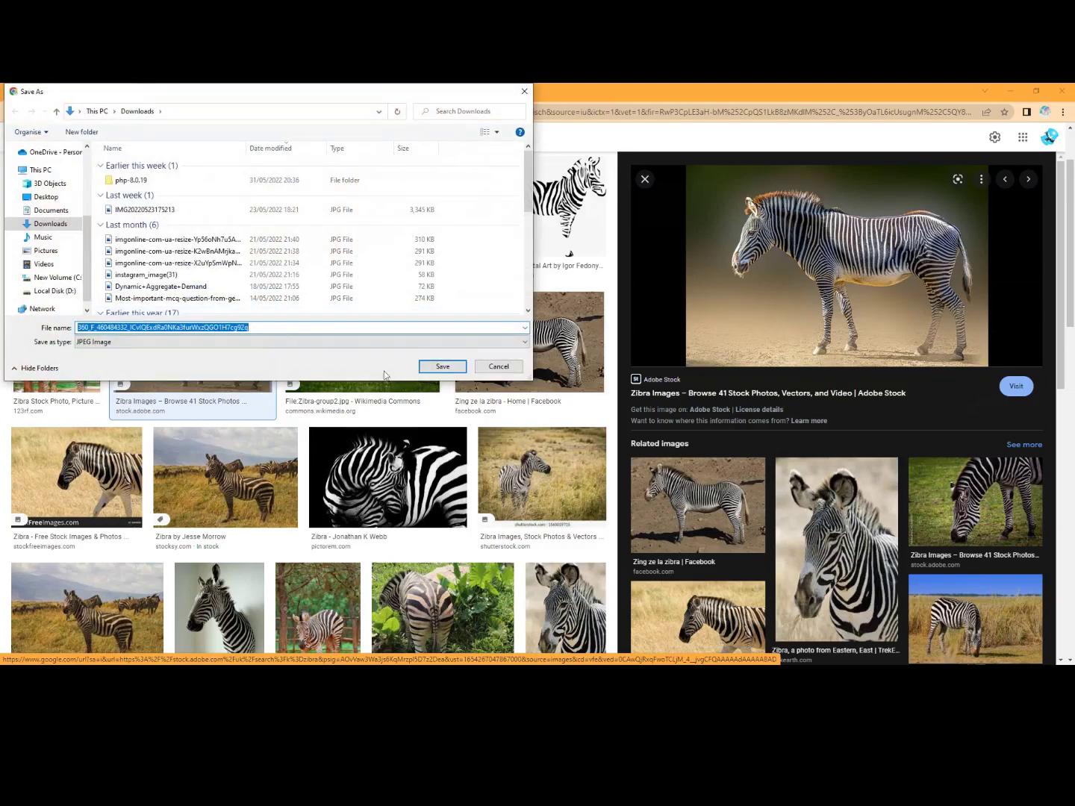
click(440, 368)
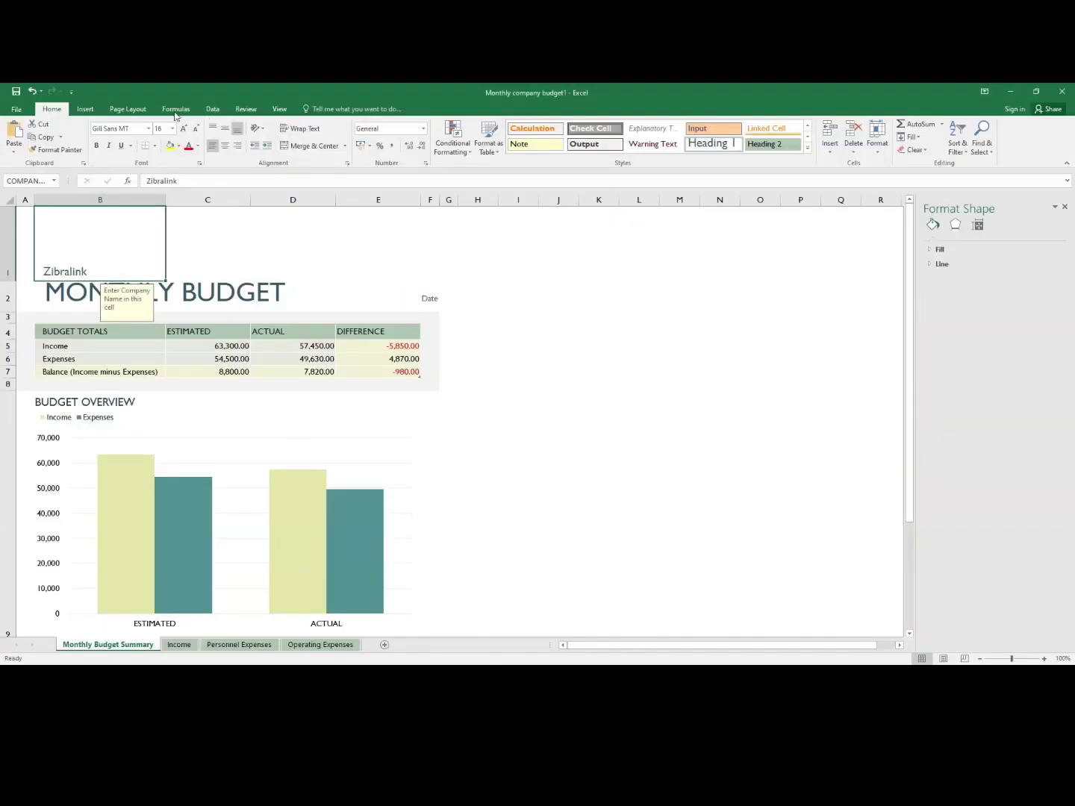
- Switch back to Excel and insert the downloaded zebra photo from the Downloads folder at cell B1
click(83, 110)
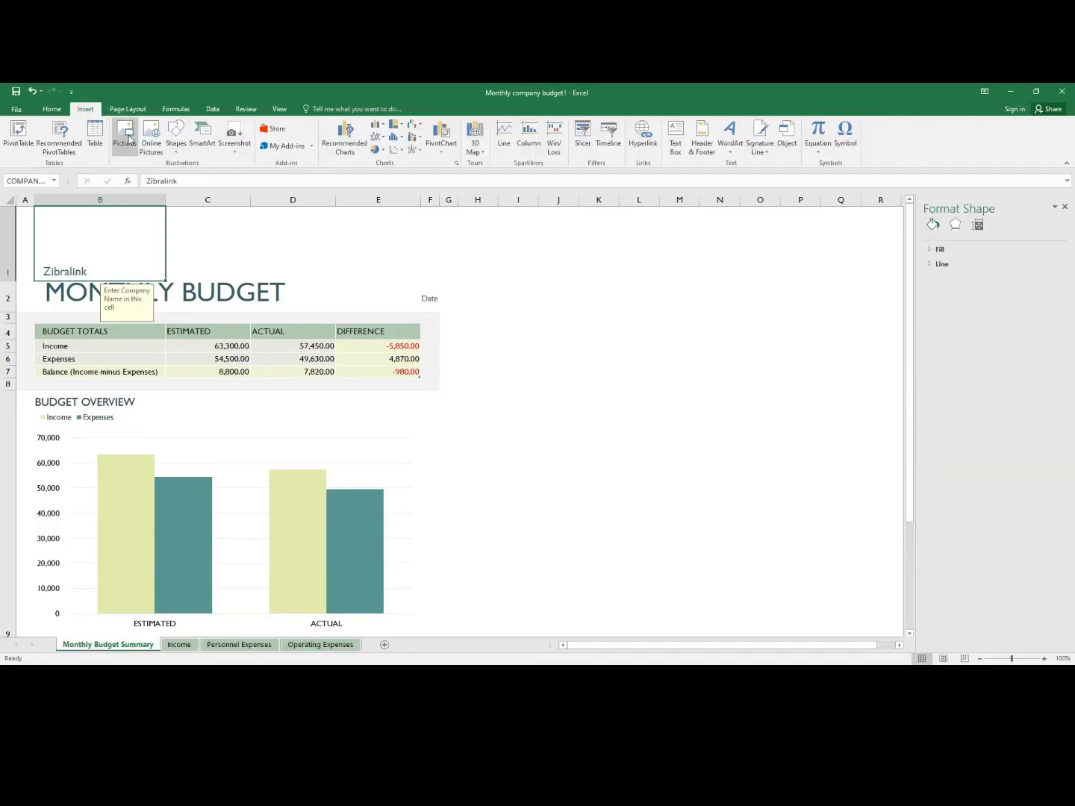
click(127, 136)
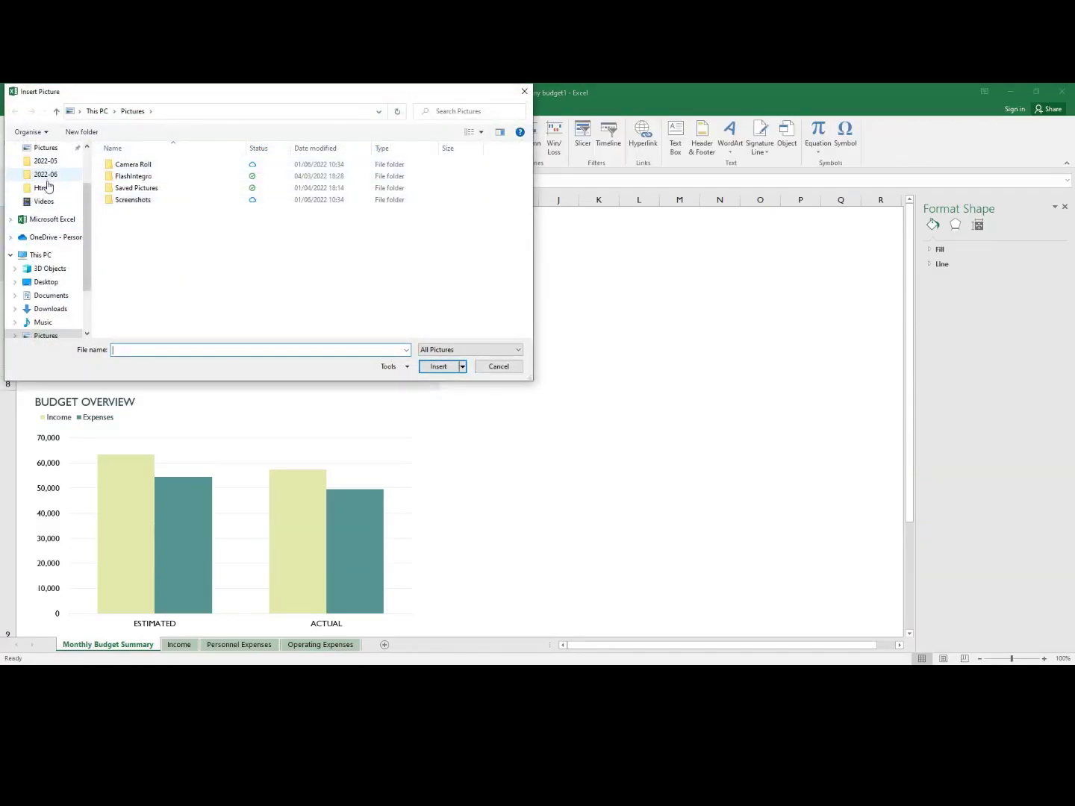
click(54, 309)
click(153, 182)
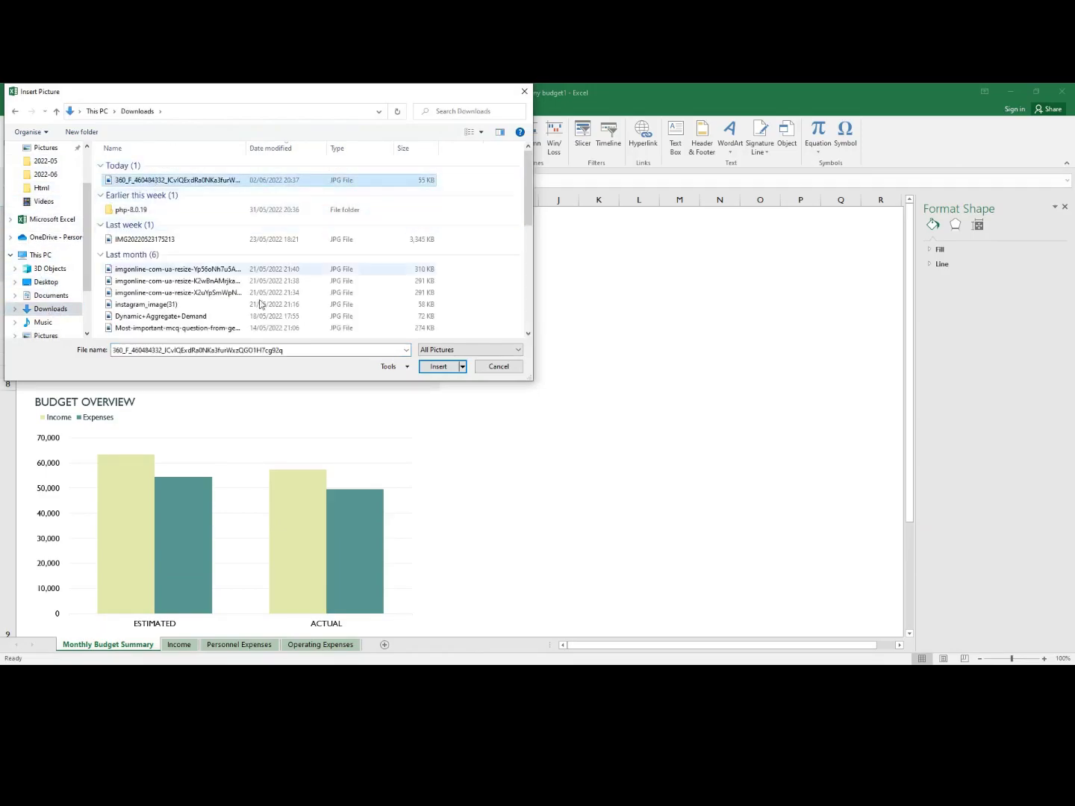
click(439, 367)
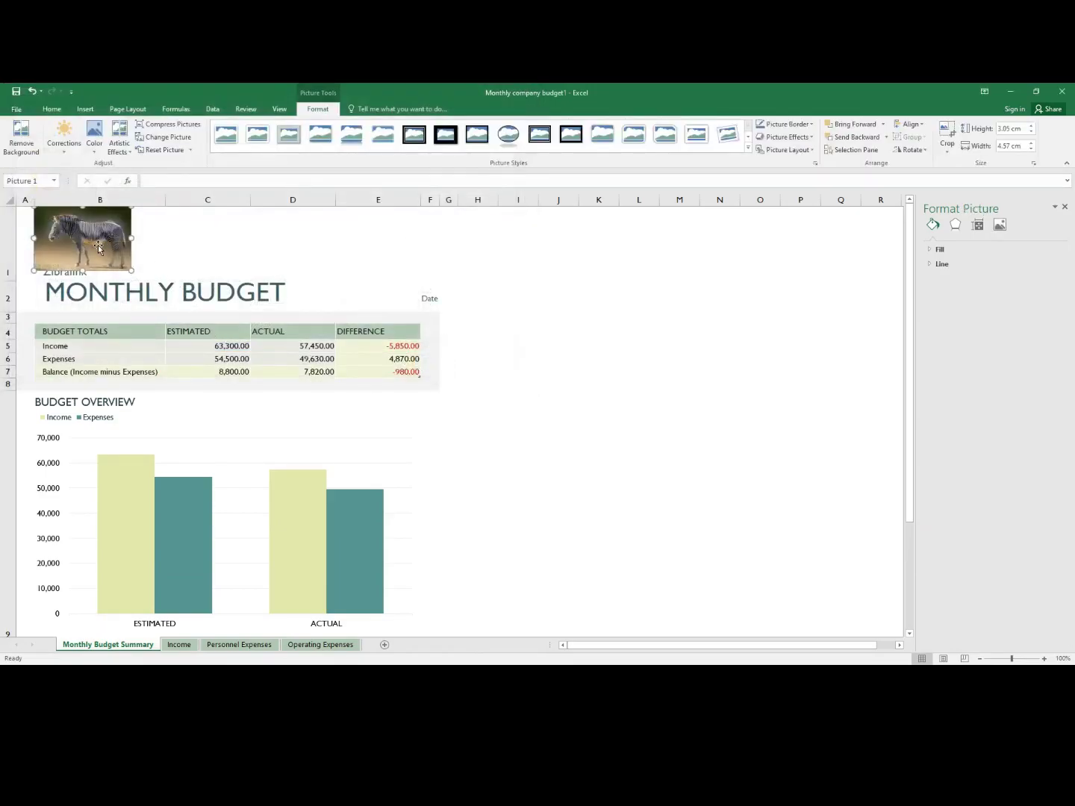
- Move the zebra picture beside the Zibralink name in row 1, across the border of columns B and C
drag(98, 249, 153, 248)
click(573, 301)
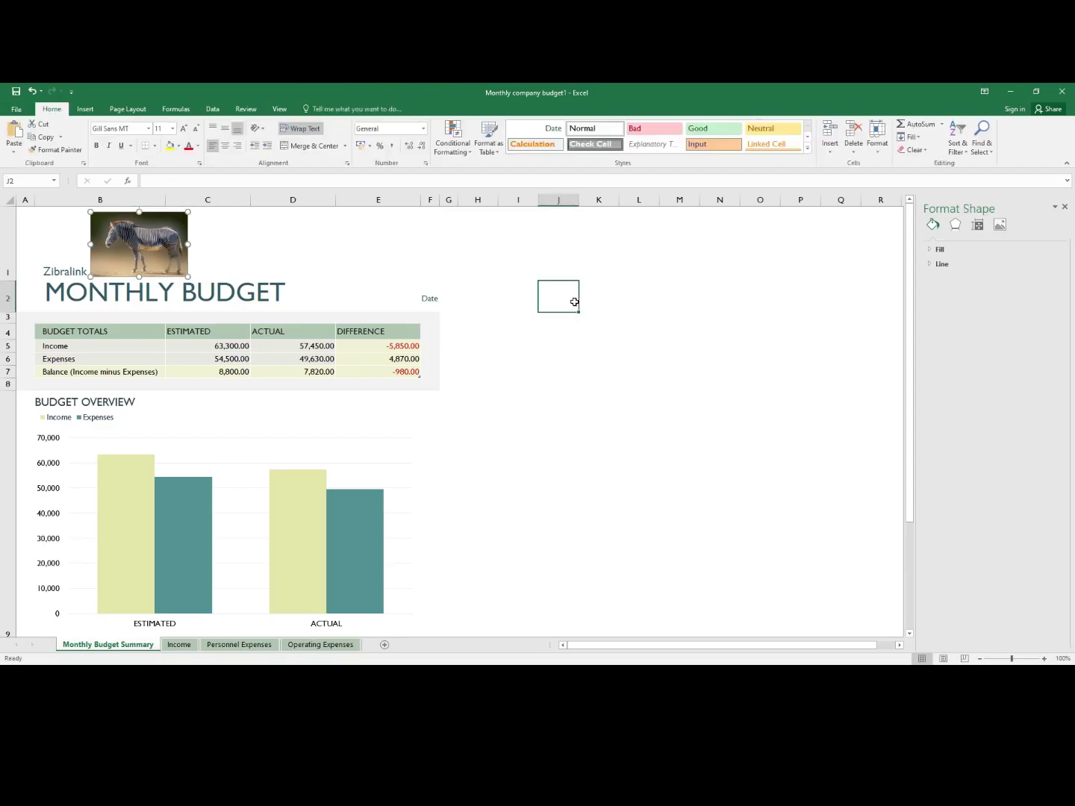
click(210, 249)
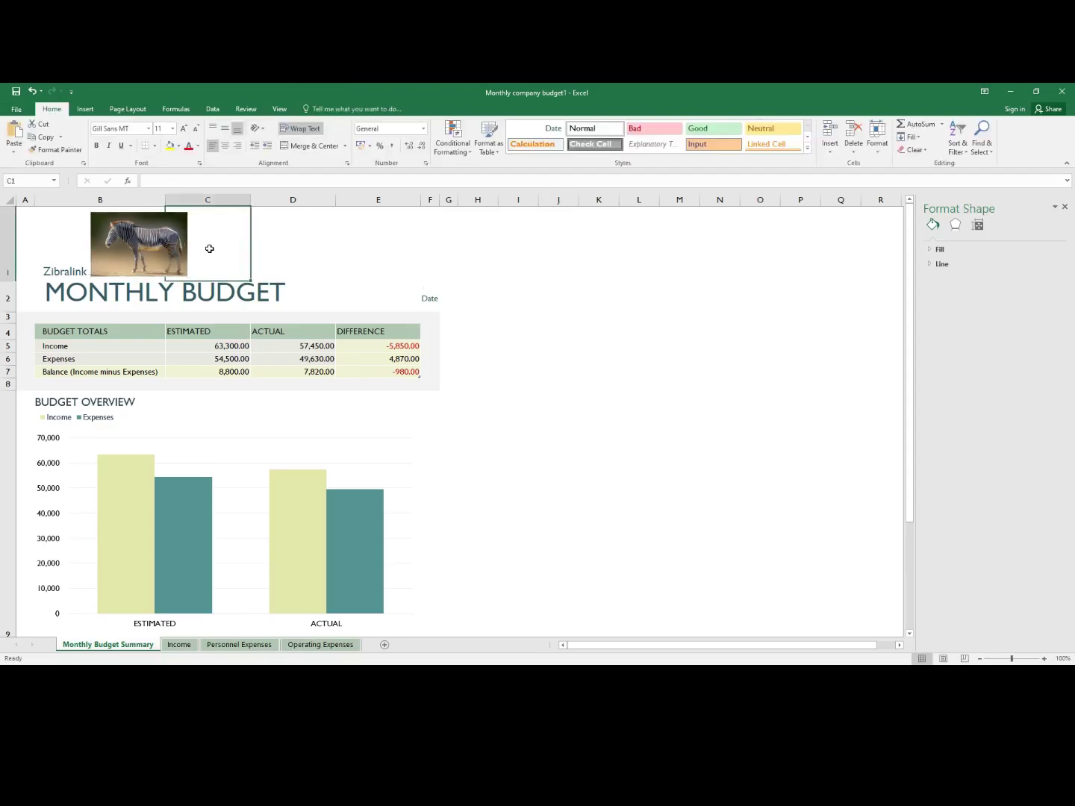
click(62, 234)
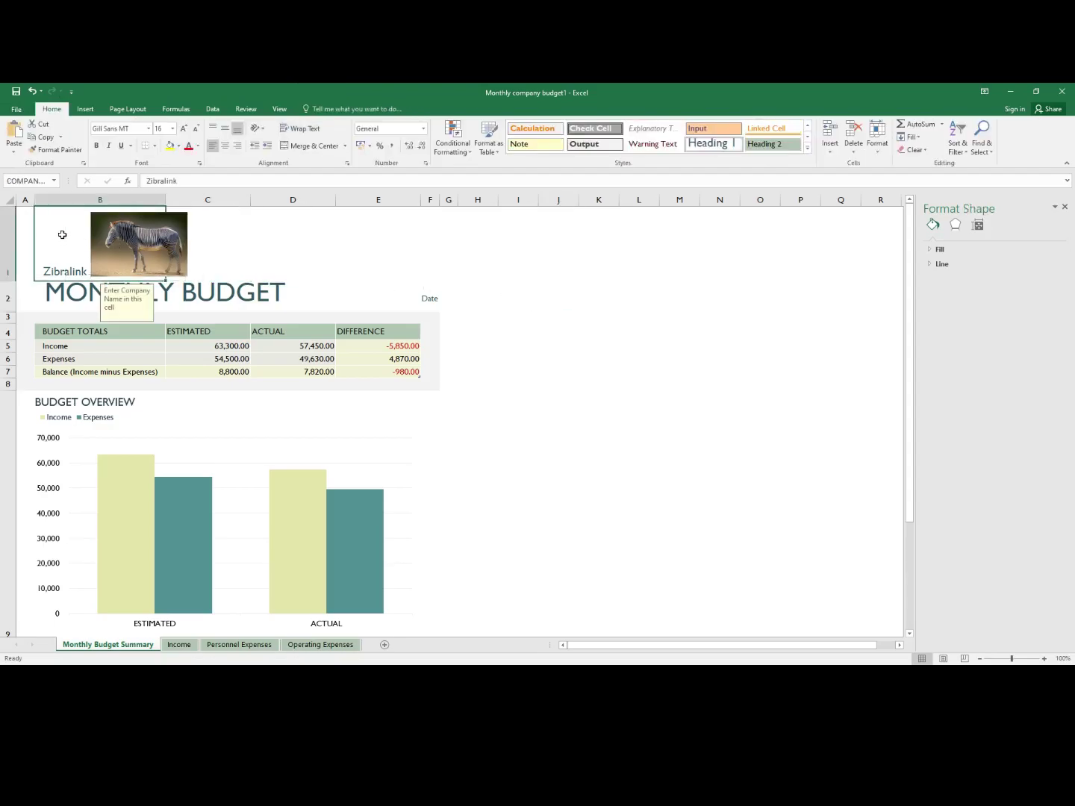
click(227, 248)
key(ctrl+s)
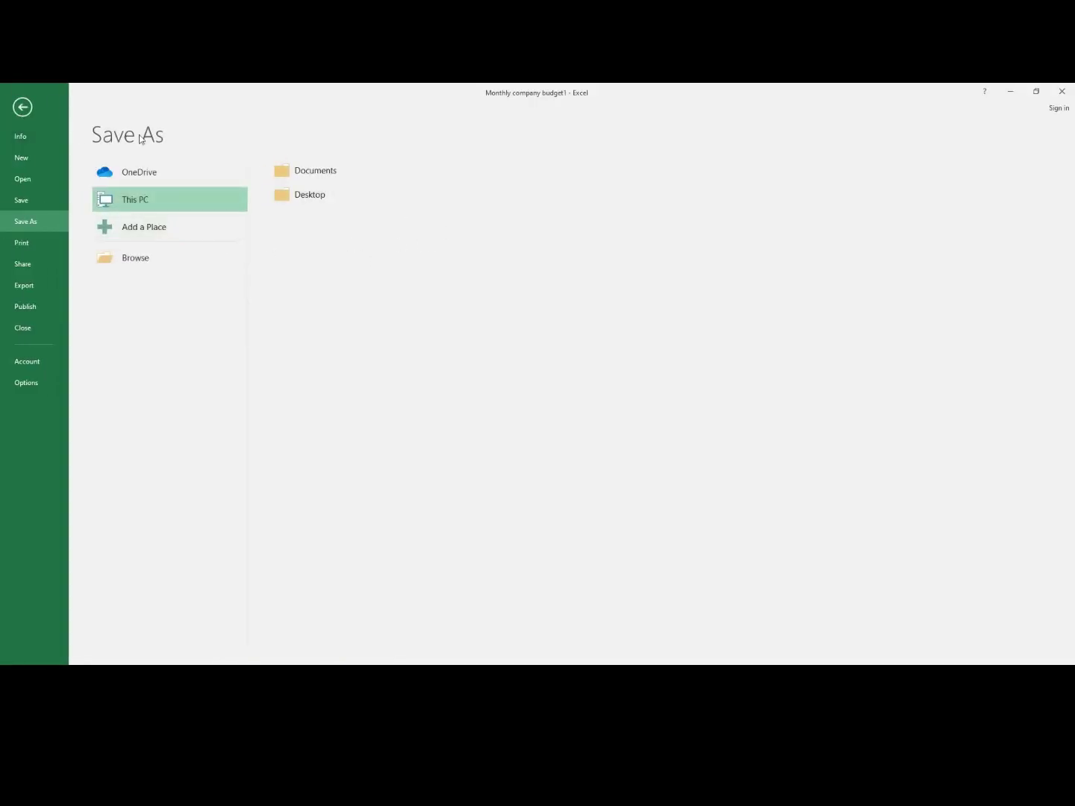
click(23, 108)
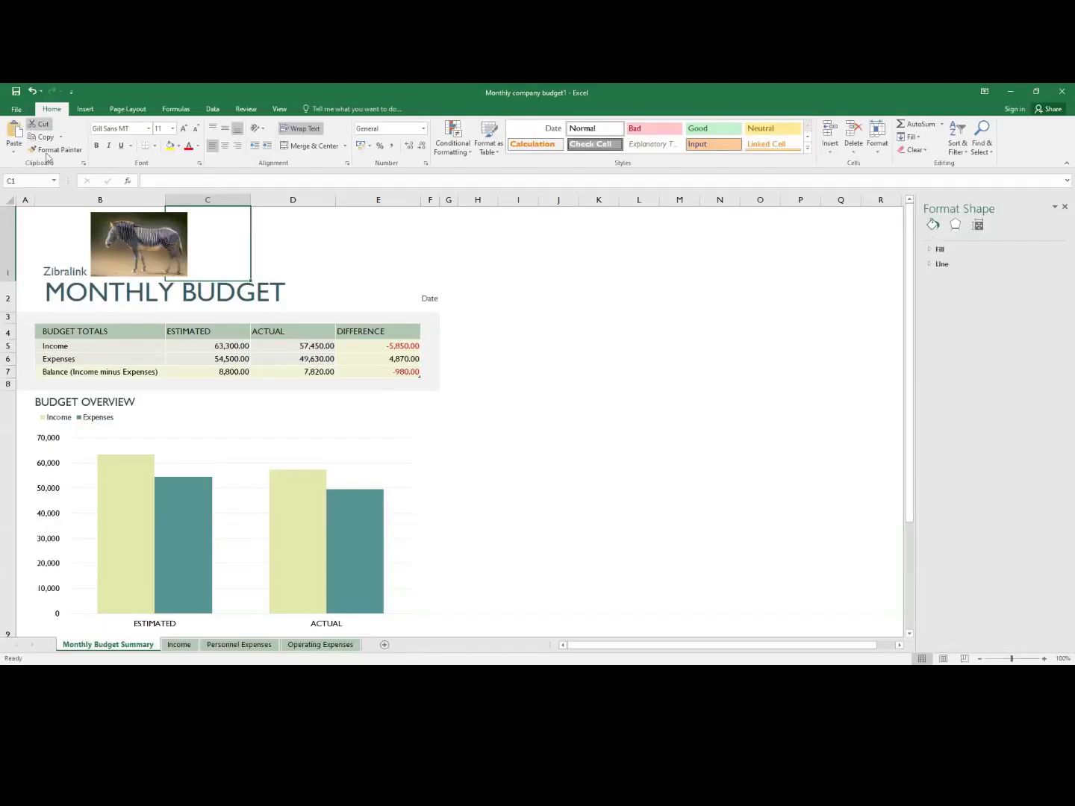
click(291, 258)
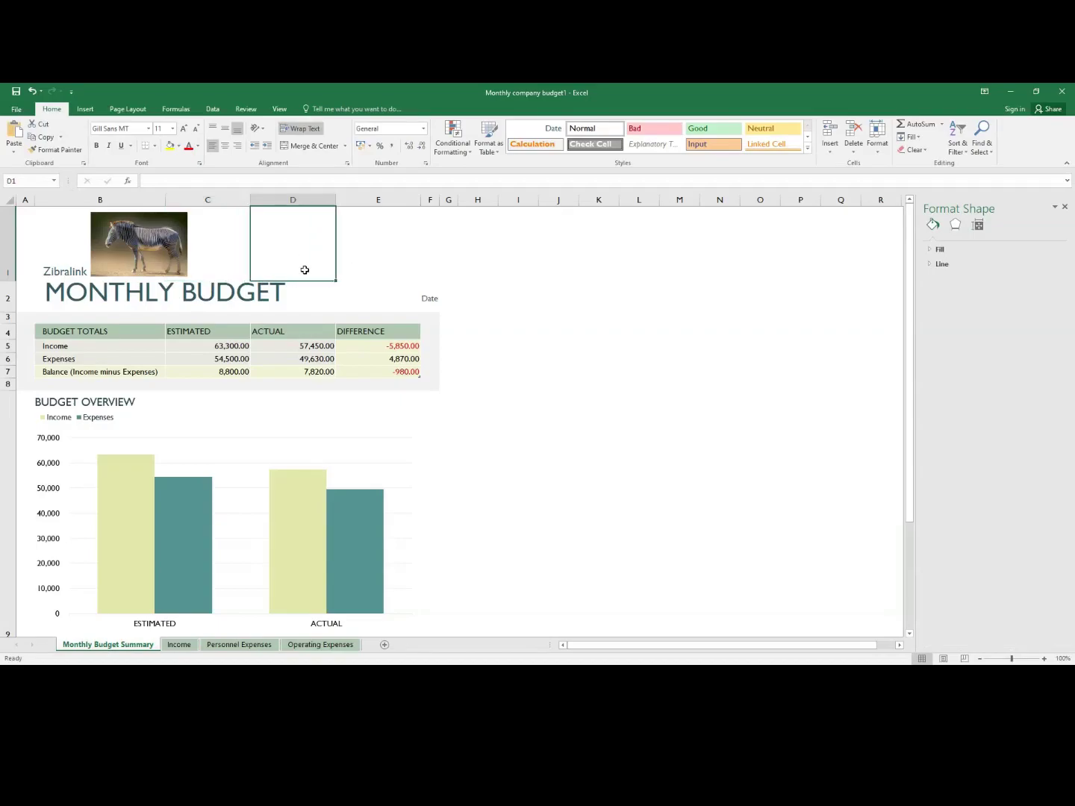
click(205, 331)
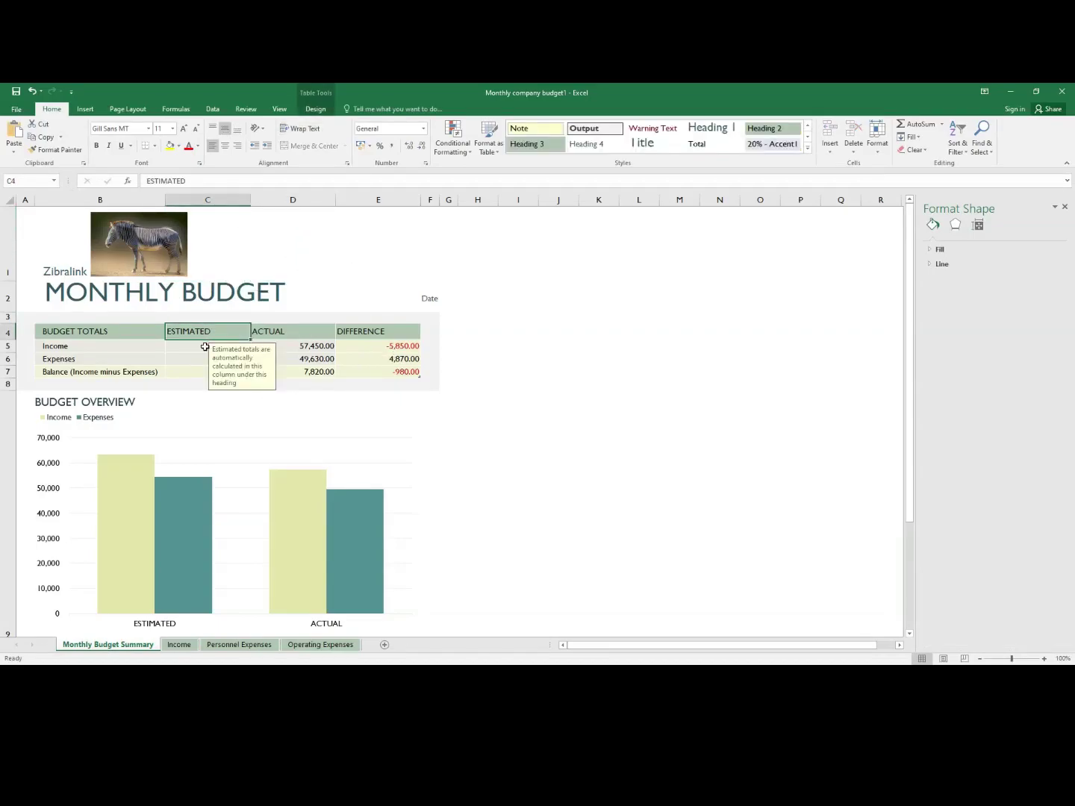
click(118, 246)
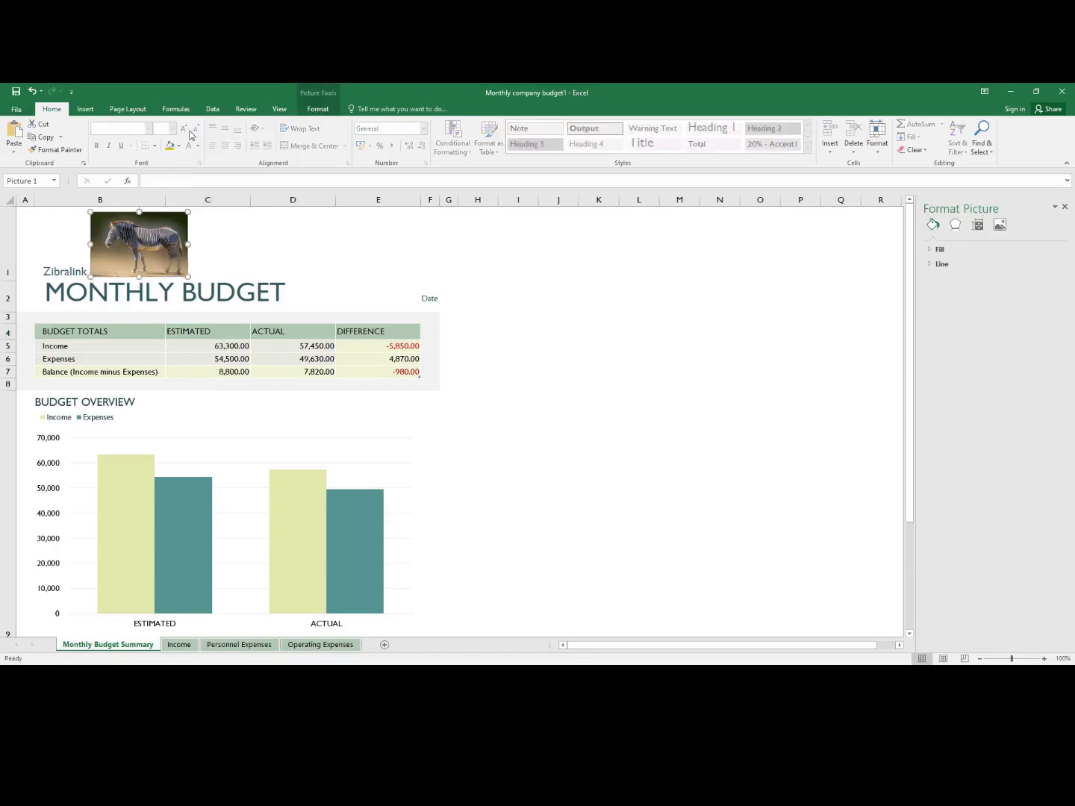
click(85, 109)
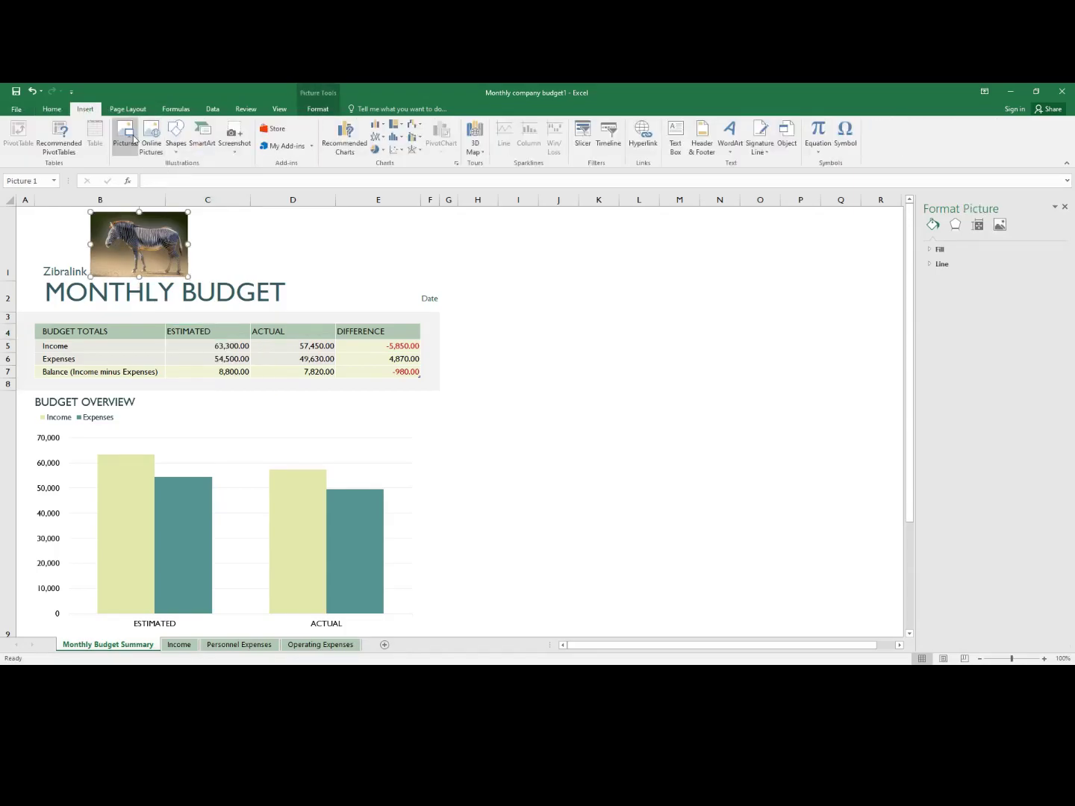
click(128, 137)
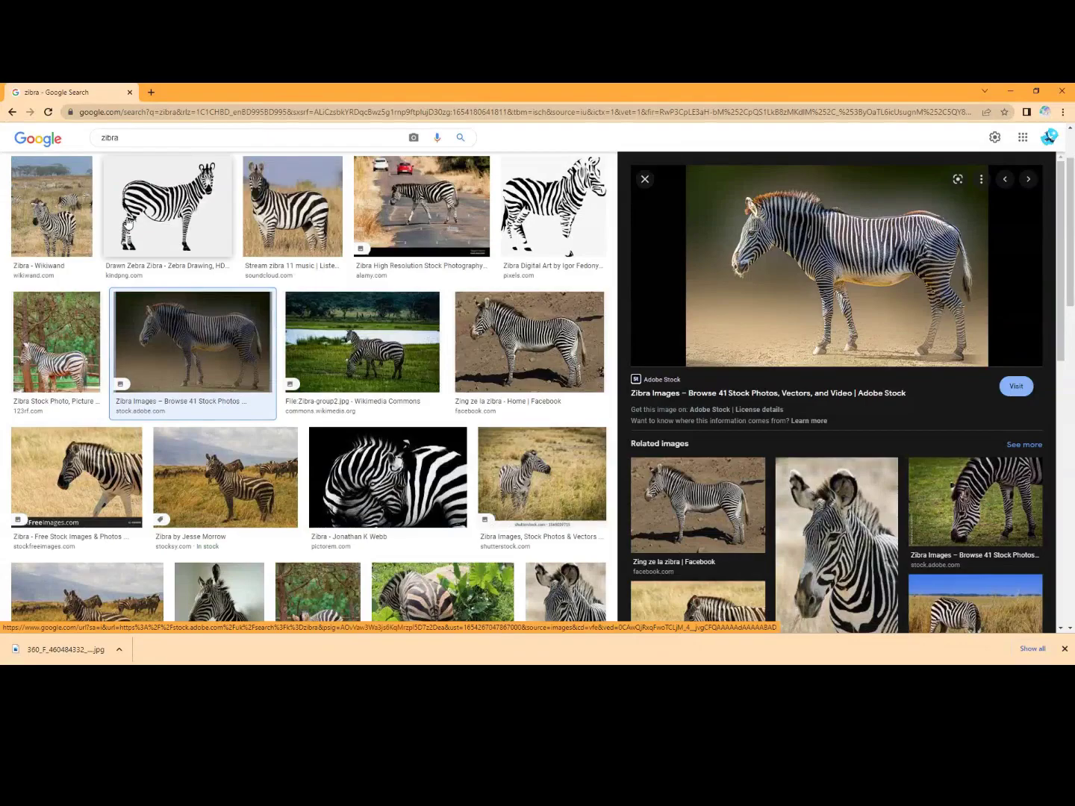
- Open the kindpng zebra drawing from the image results, then the SeekPNG cartoon zebra among its related images
click(129, 223)
scroll(902, 478, down, 3)
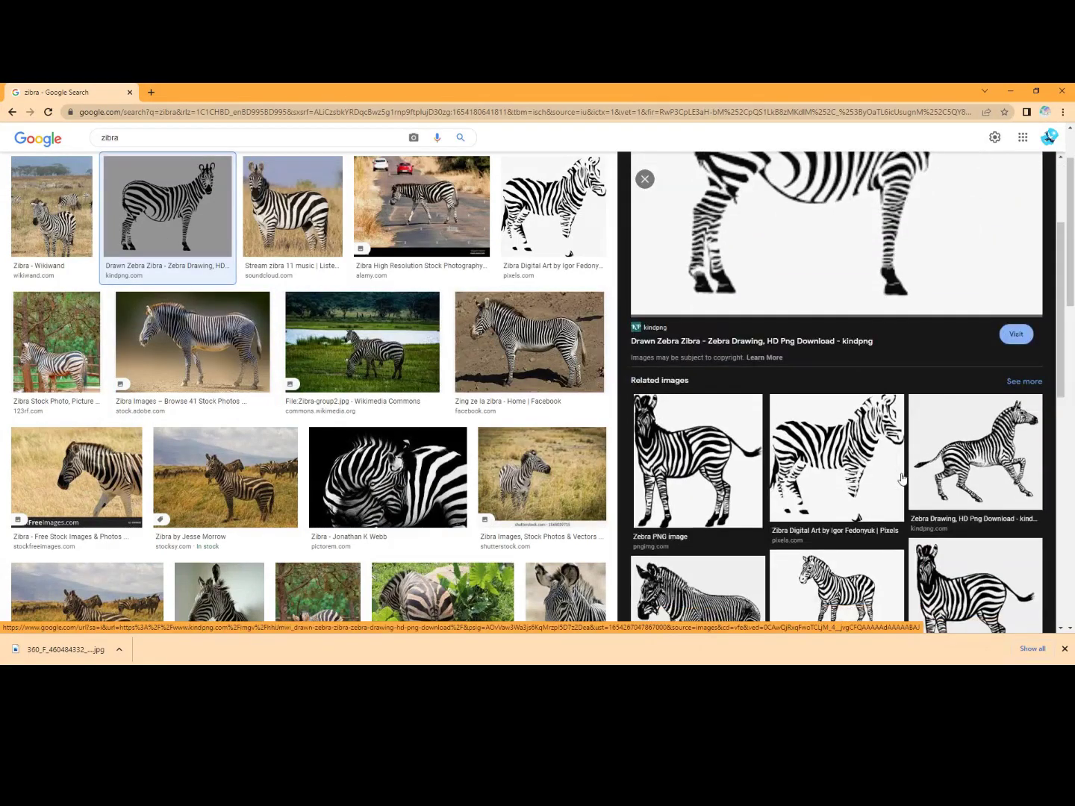
scroll(902, 478, down, 2)
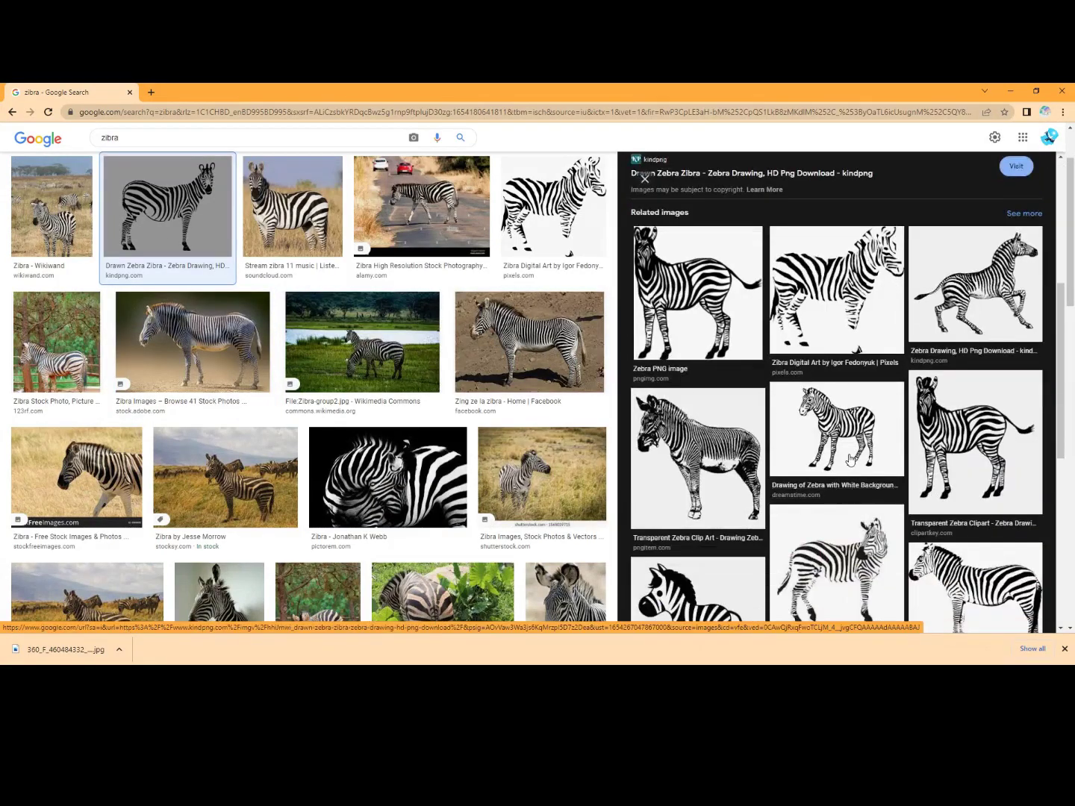
scroll(850, 460, down, 1)
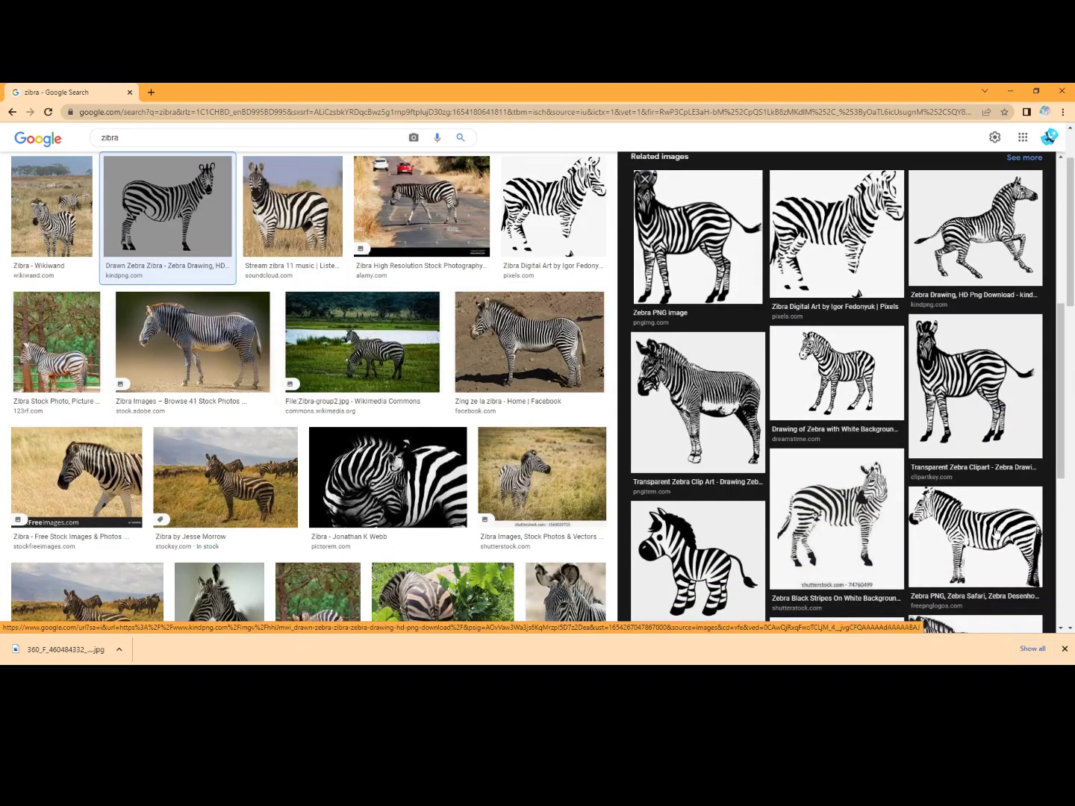
scroll(995, 533, down, 2)
click(676, 471)
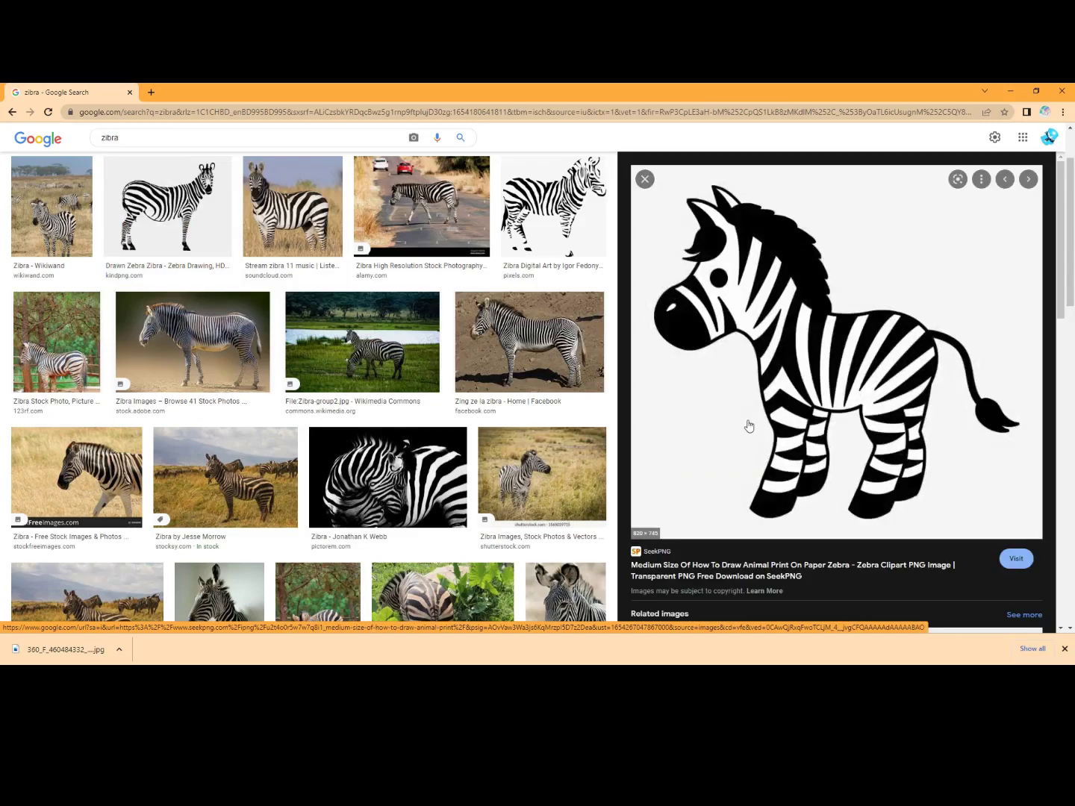
- Open the ClipartKey black-and-white zebra face drawing from the related images
scroll(748, 426, down, 4)
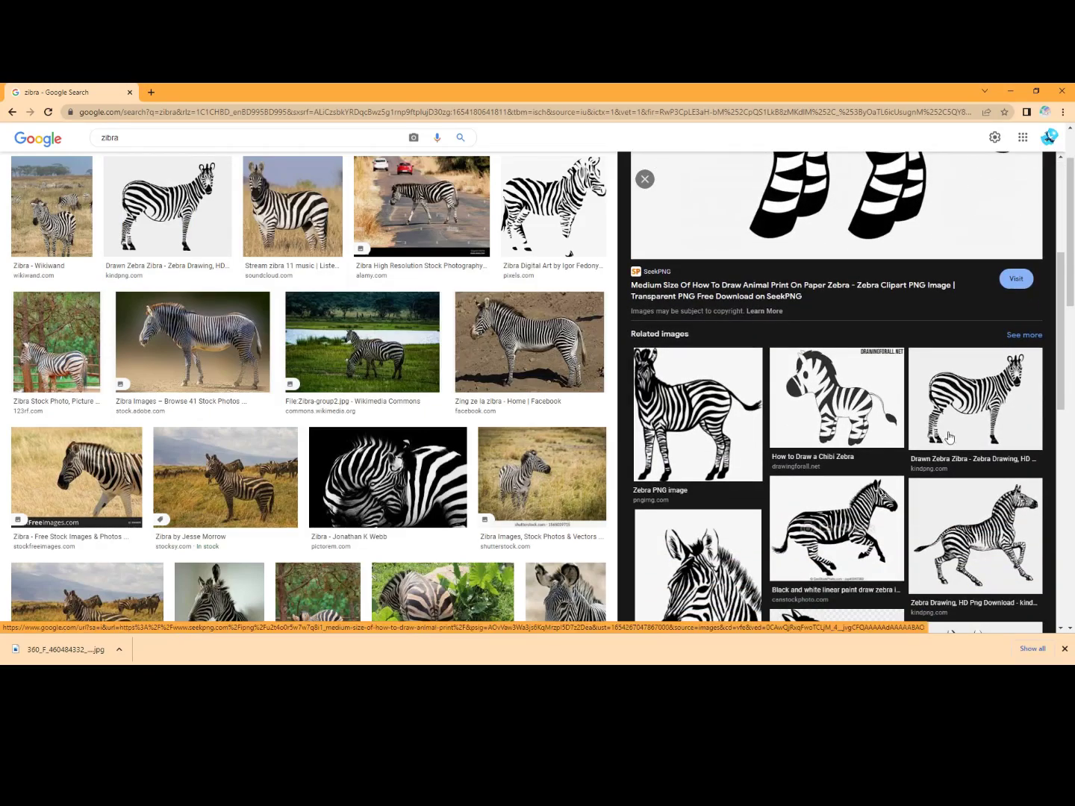
scroll(944, 437, down, 2)
scroll(947, 437, down, 2)
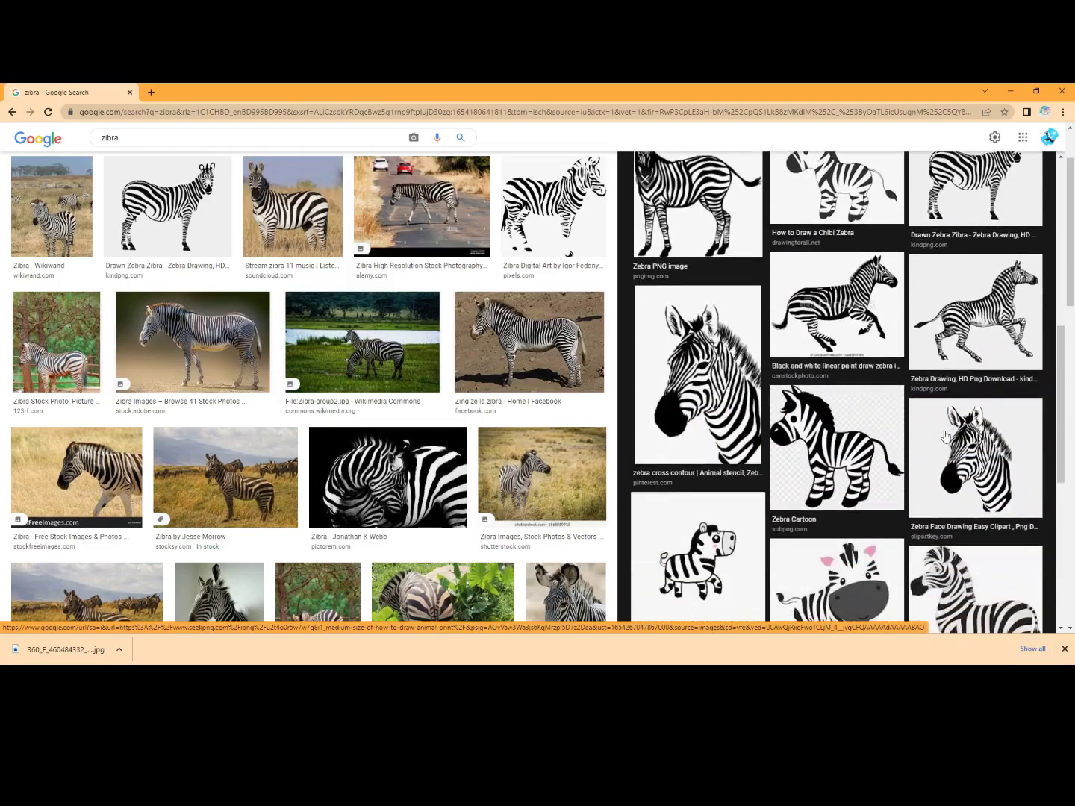
click(964, 471)
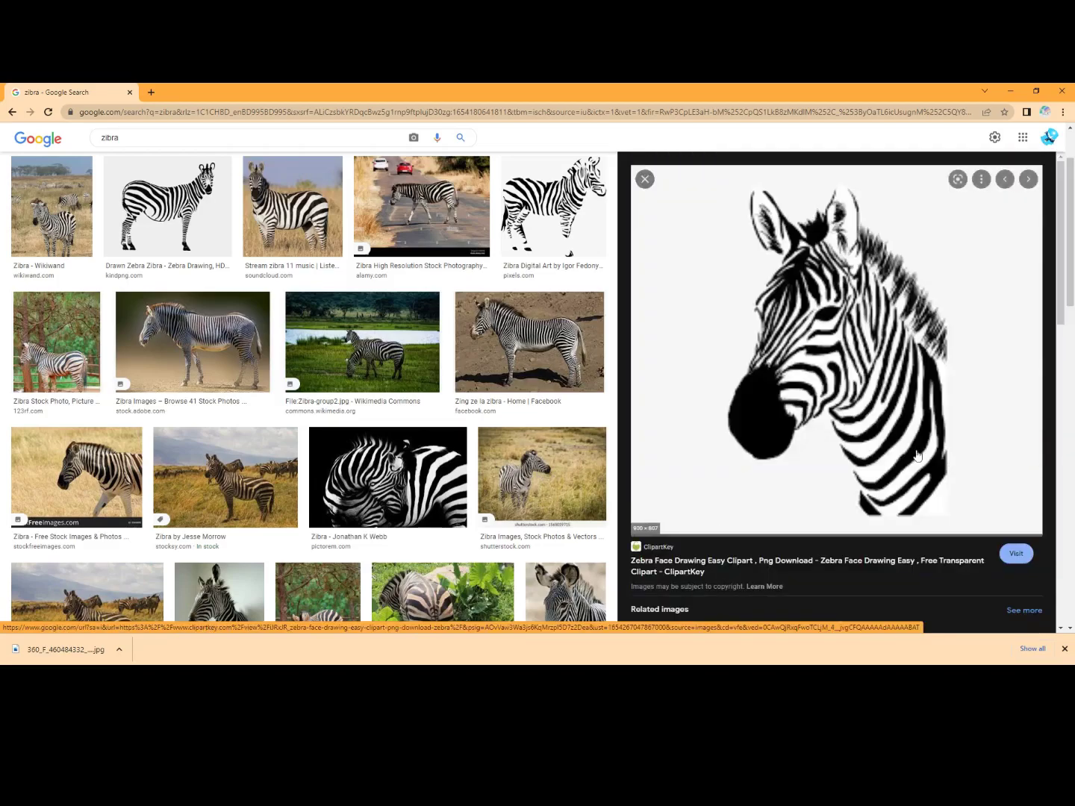
- Save the zebra face drawing as a PNG image in the Downloads folder
right_click(848, 416)
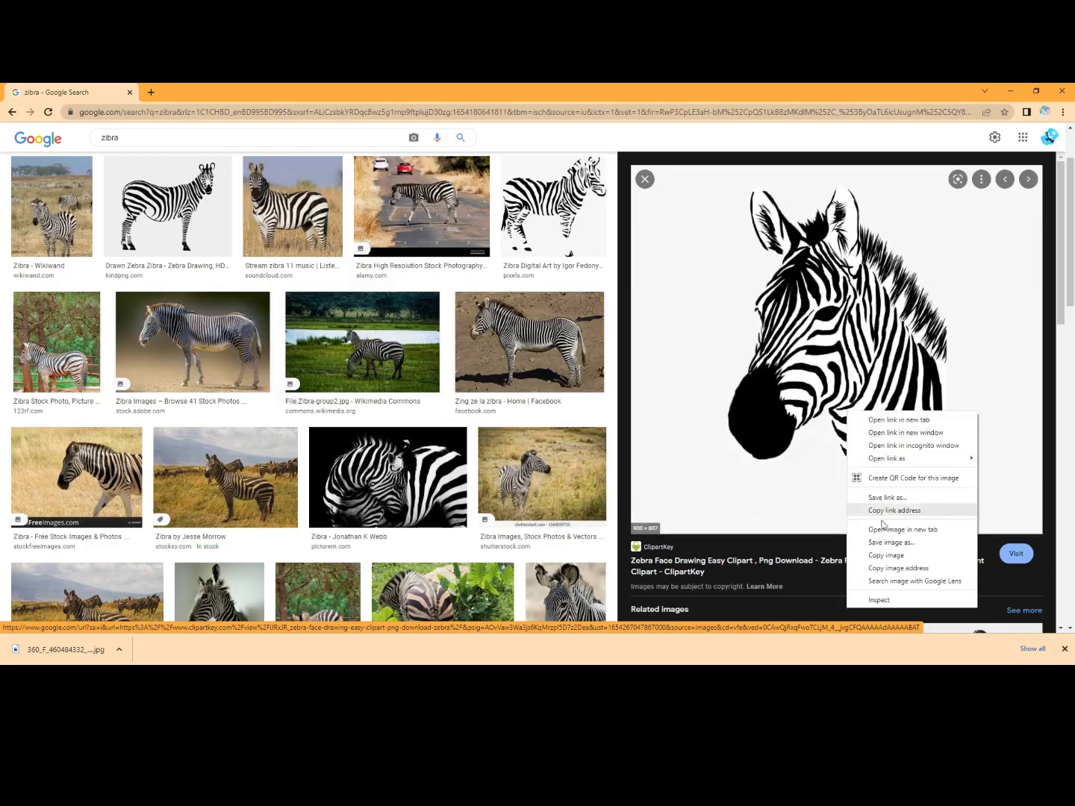
click(895, 551)
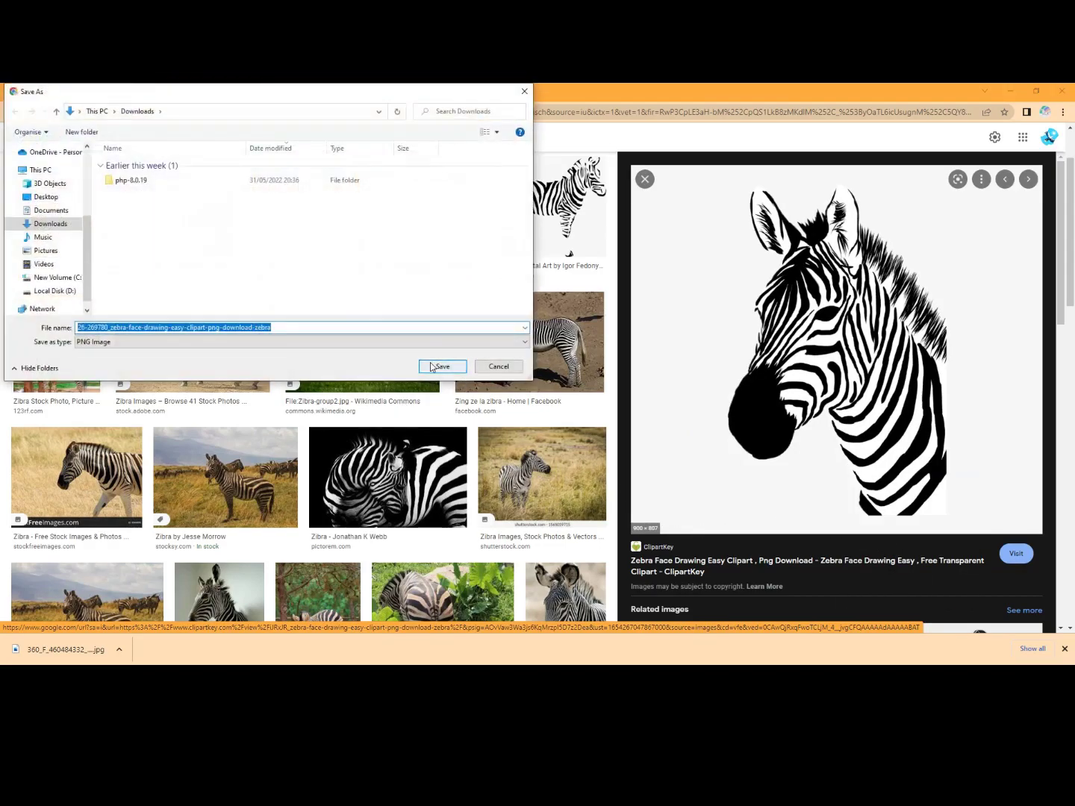
click(37, 227)
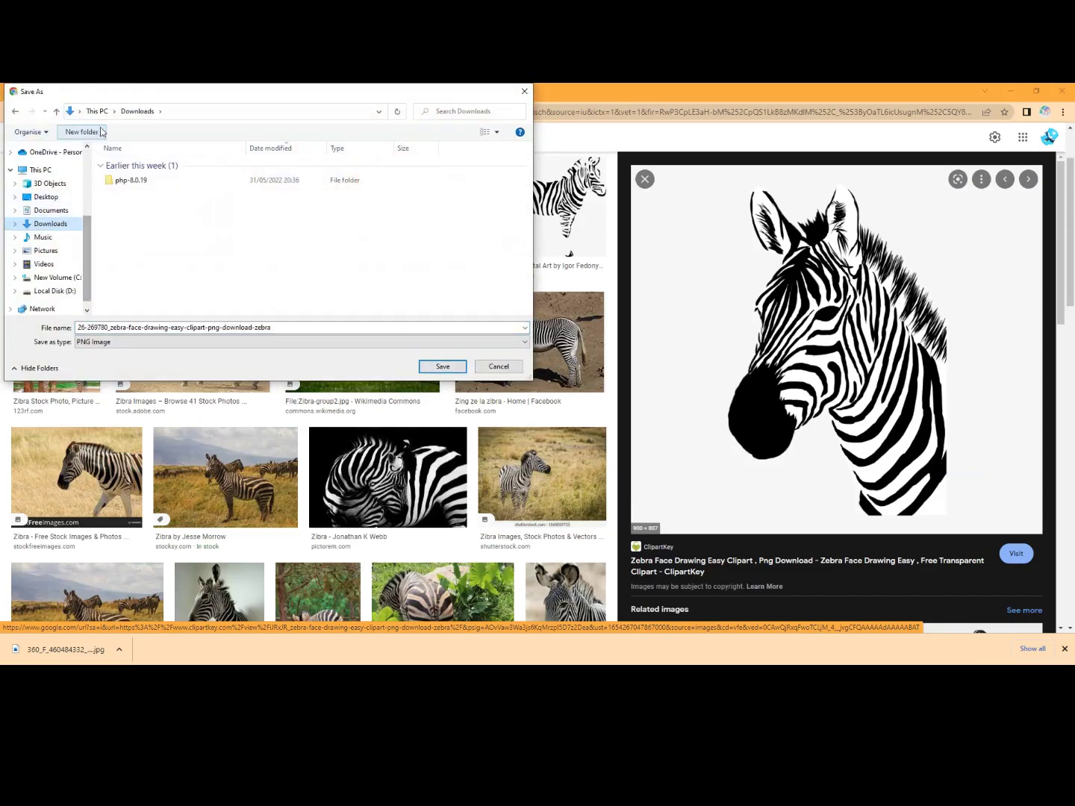
click(420, 367)
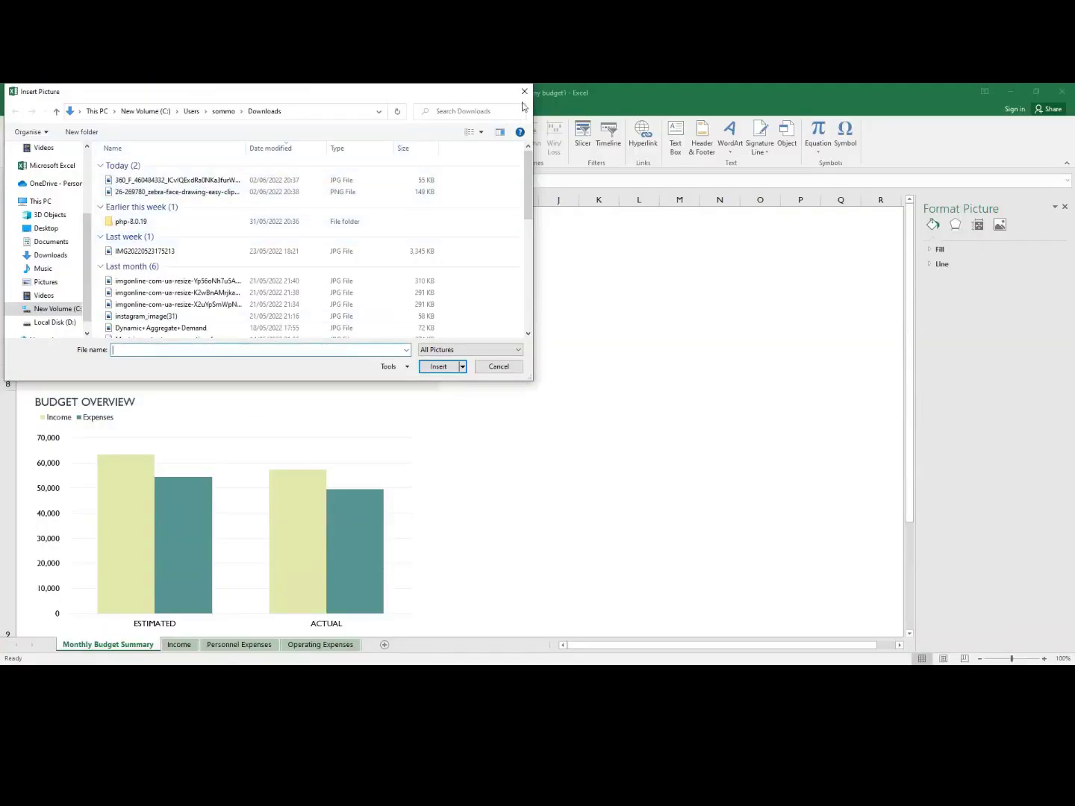
- Return to Excel without inserting another picture and undo the zebra photo's insertion along with the row 1 height change
click(524, 91)
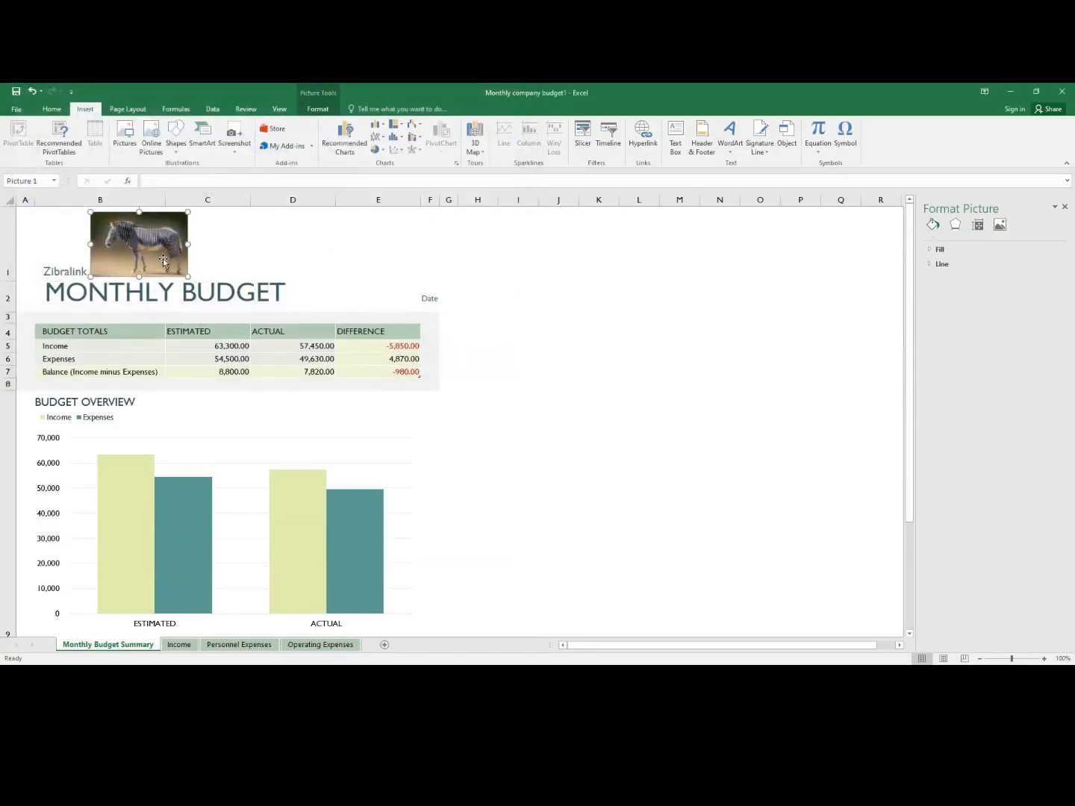
right_click(138, 234)
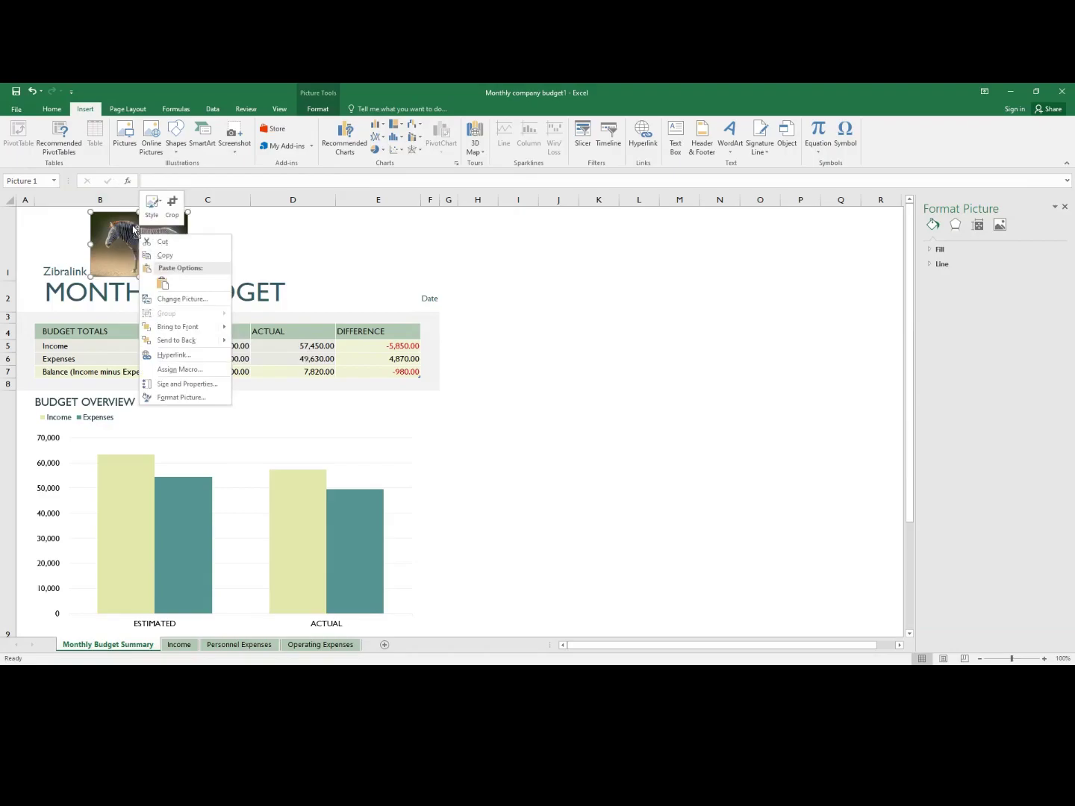
key(Escape)
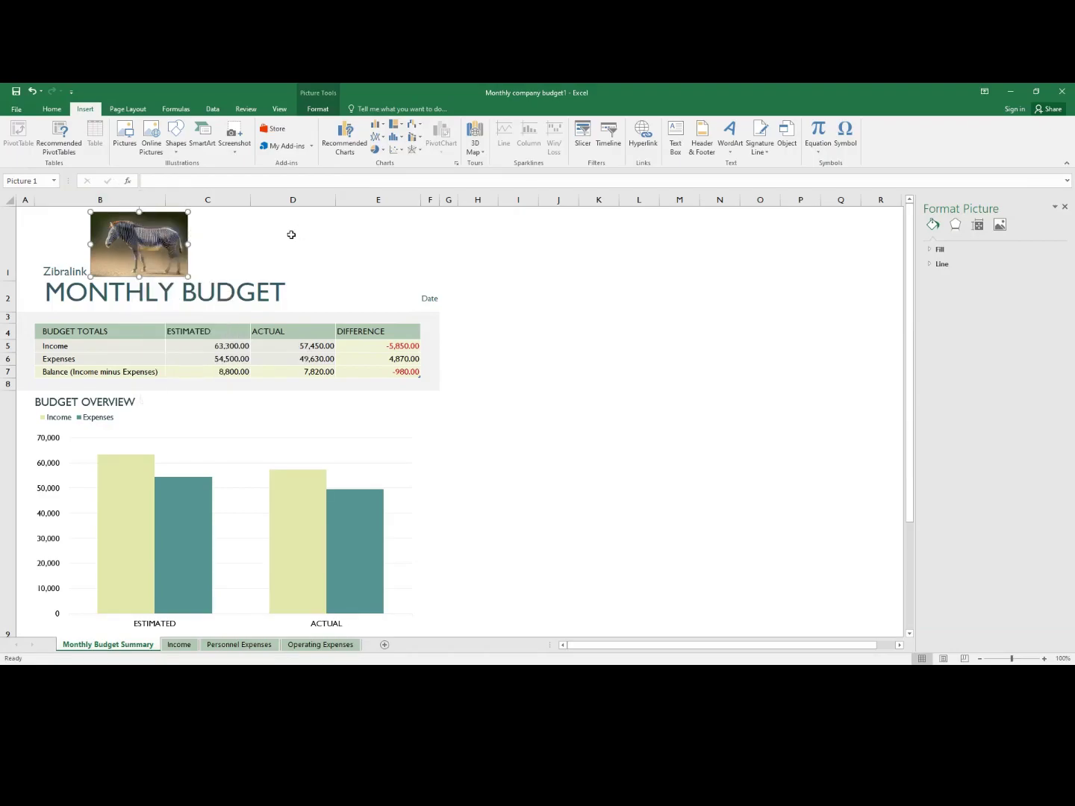
key(ctrl+z)
key(ctrl+z)
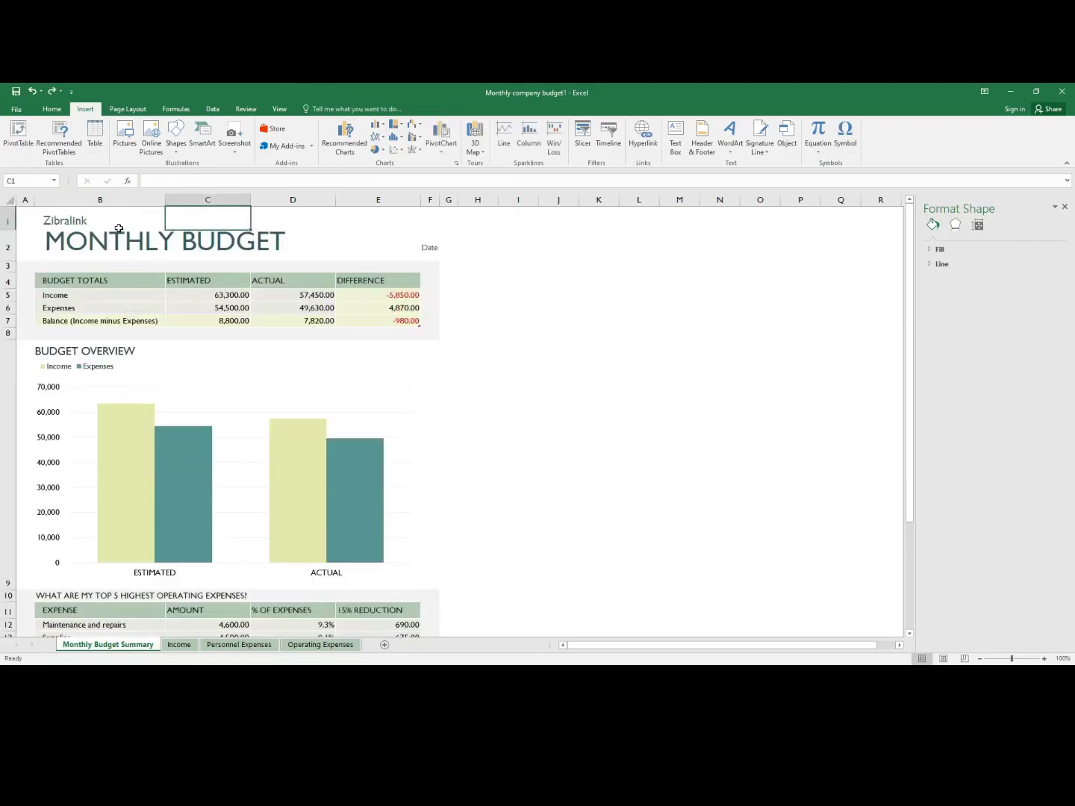
- Set the height of row 1, which holds the Zibralink name, to 100
click(116, 218)
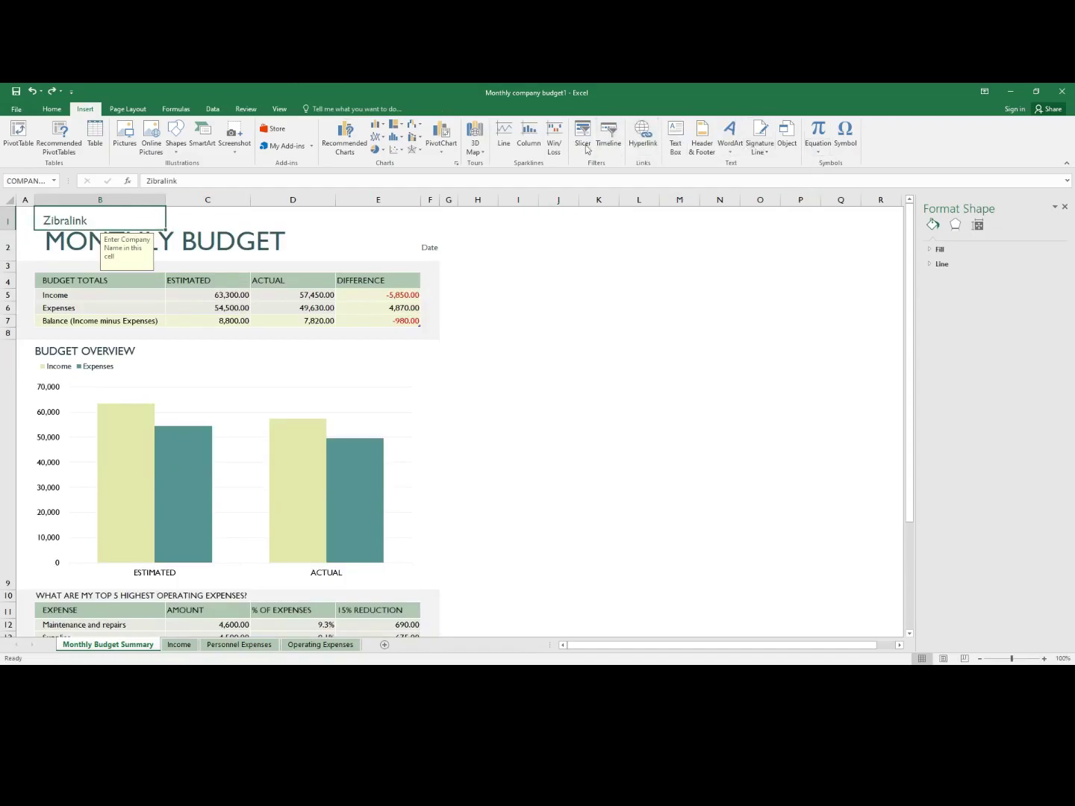
click(51, 110)
click(879, 149)
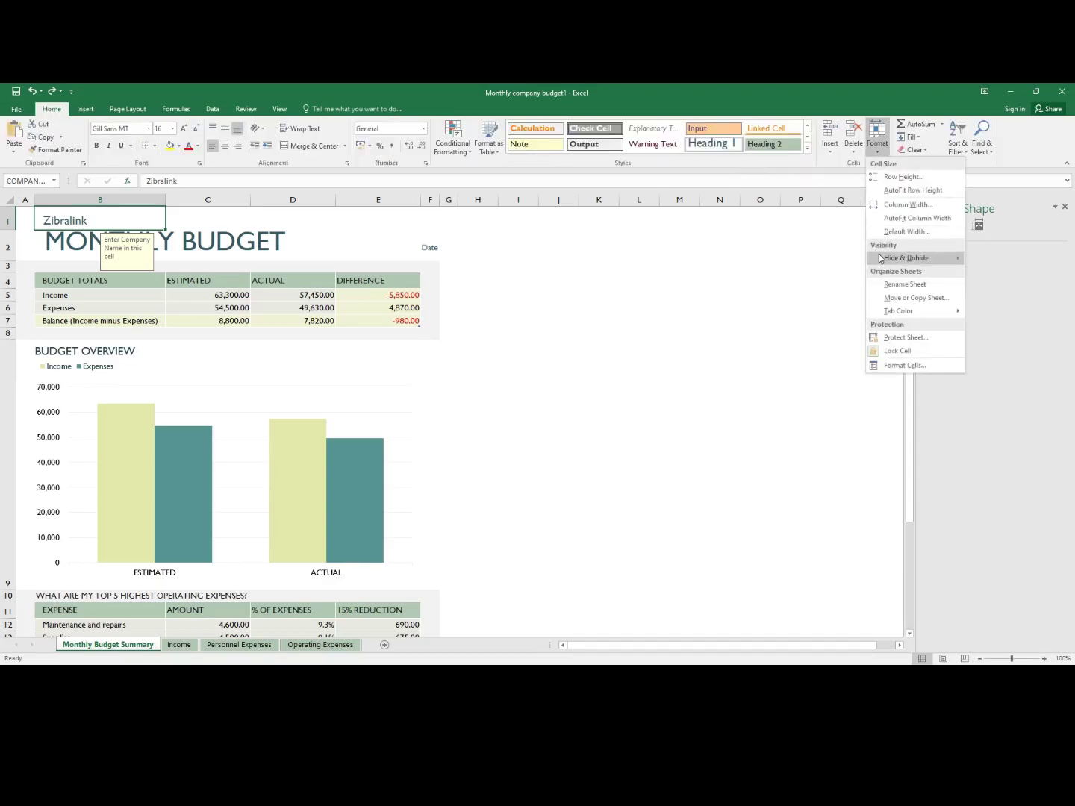
click(899, 183)
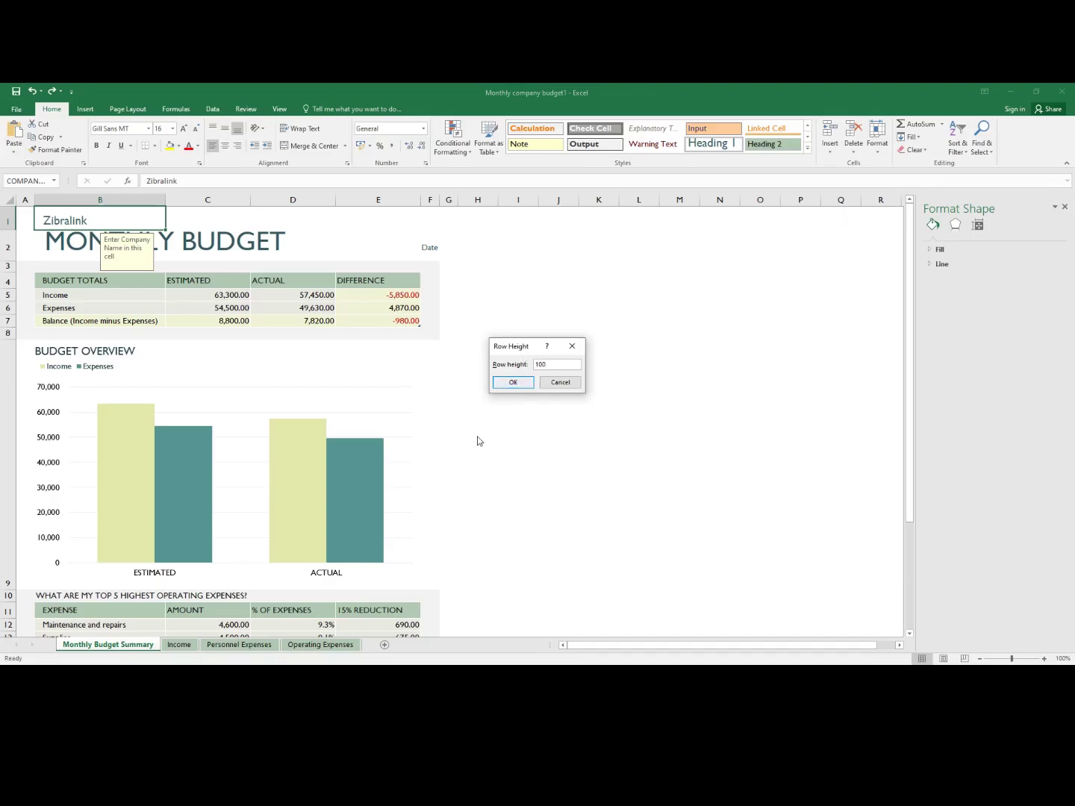
click(512, 382)
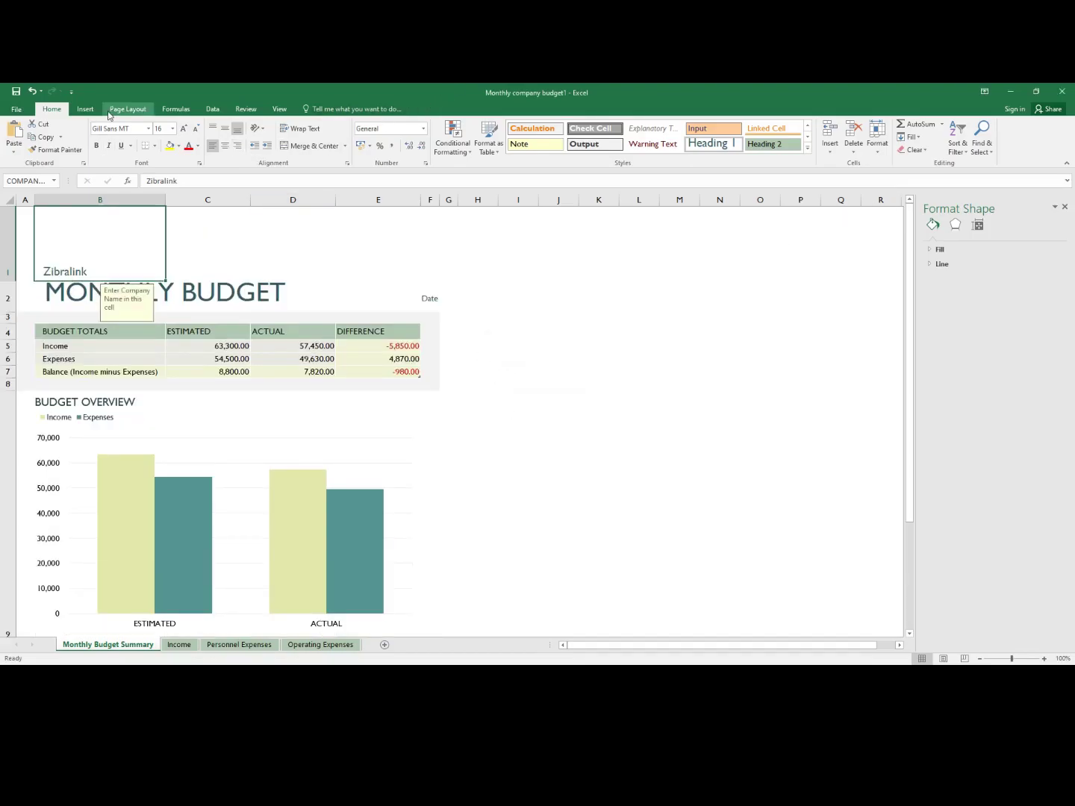
- Insert the downloaded JPG zebra photo at cell B1 and cut it from the sheet
click(85, 109)
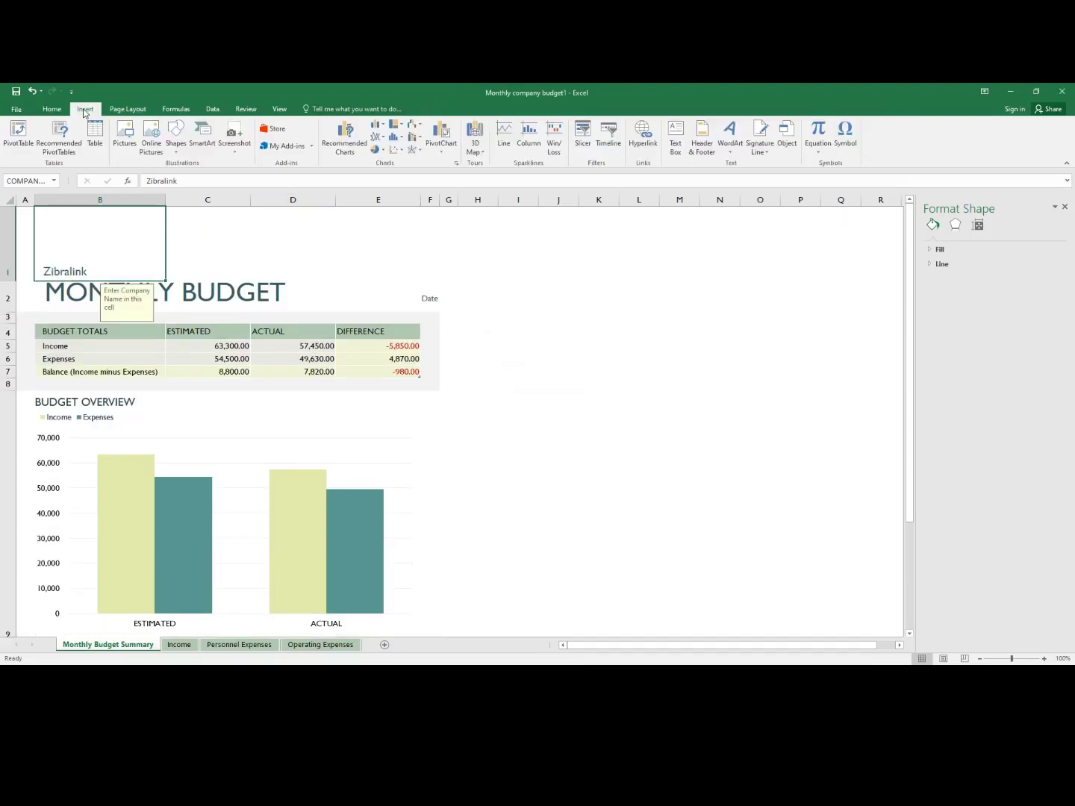
click(129, 132)
click(228, 179)
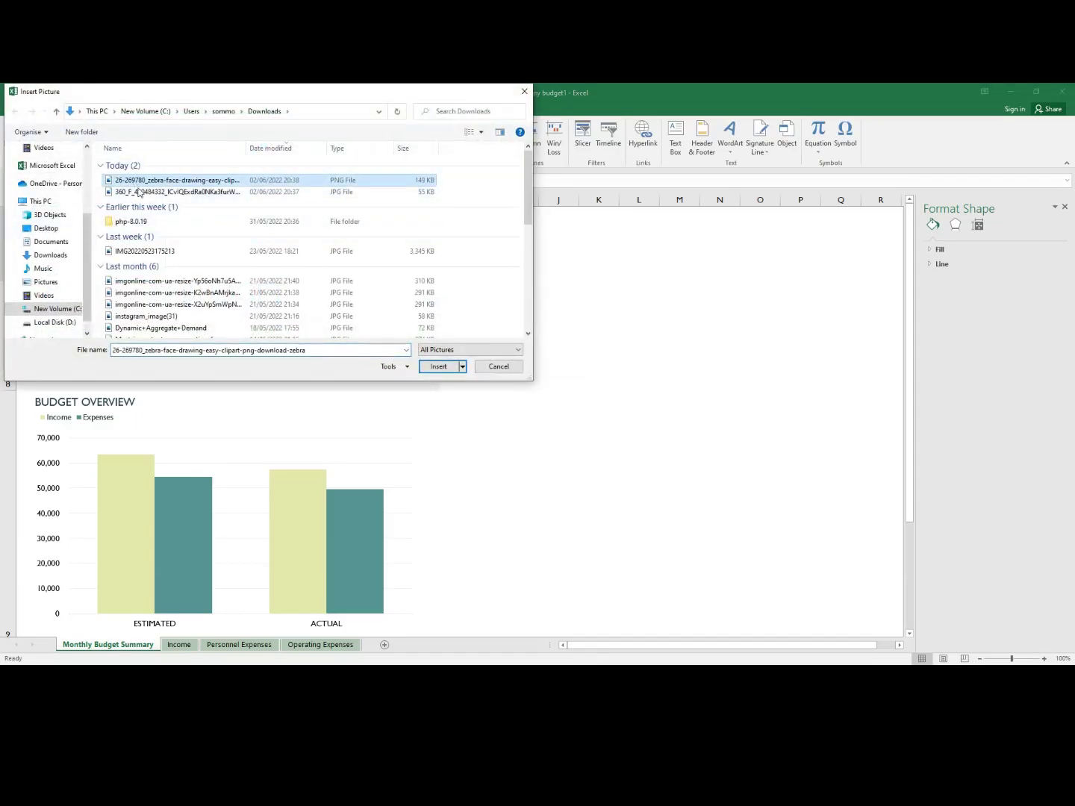
click(227, 191)
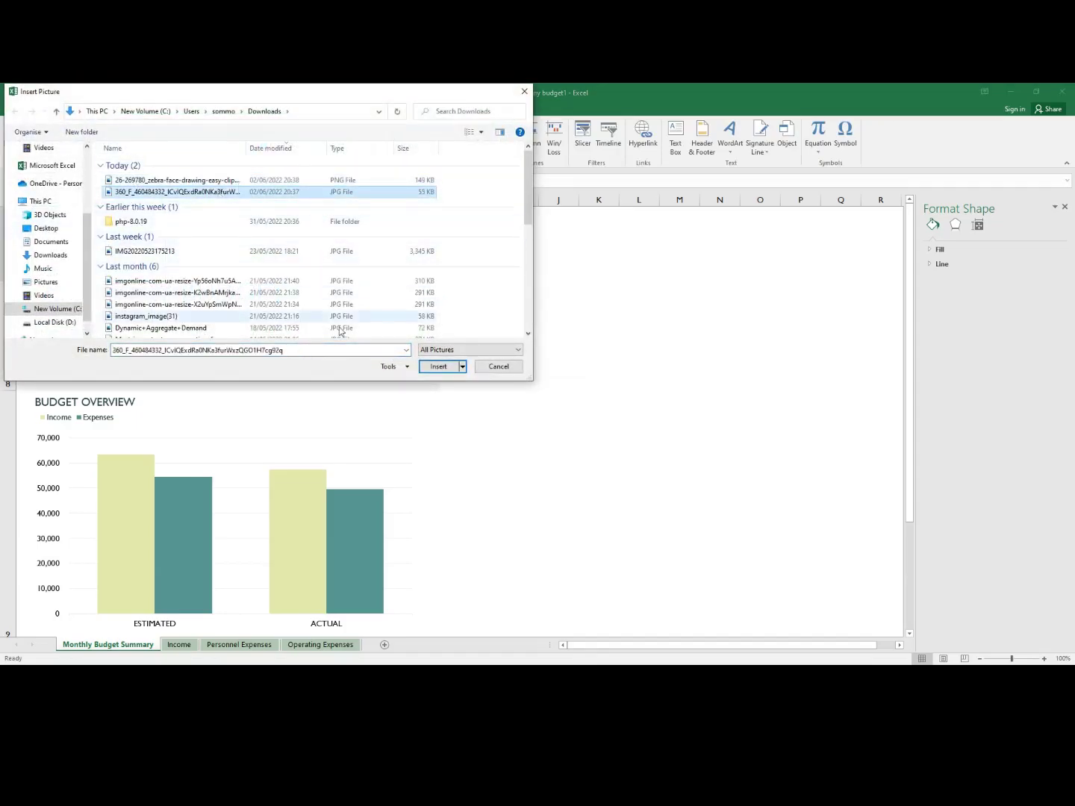
click(428, 366)
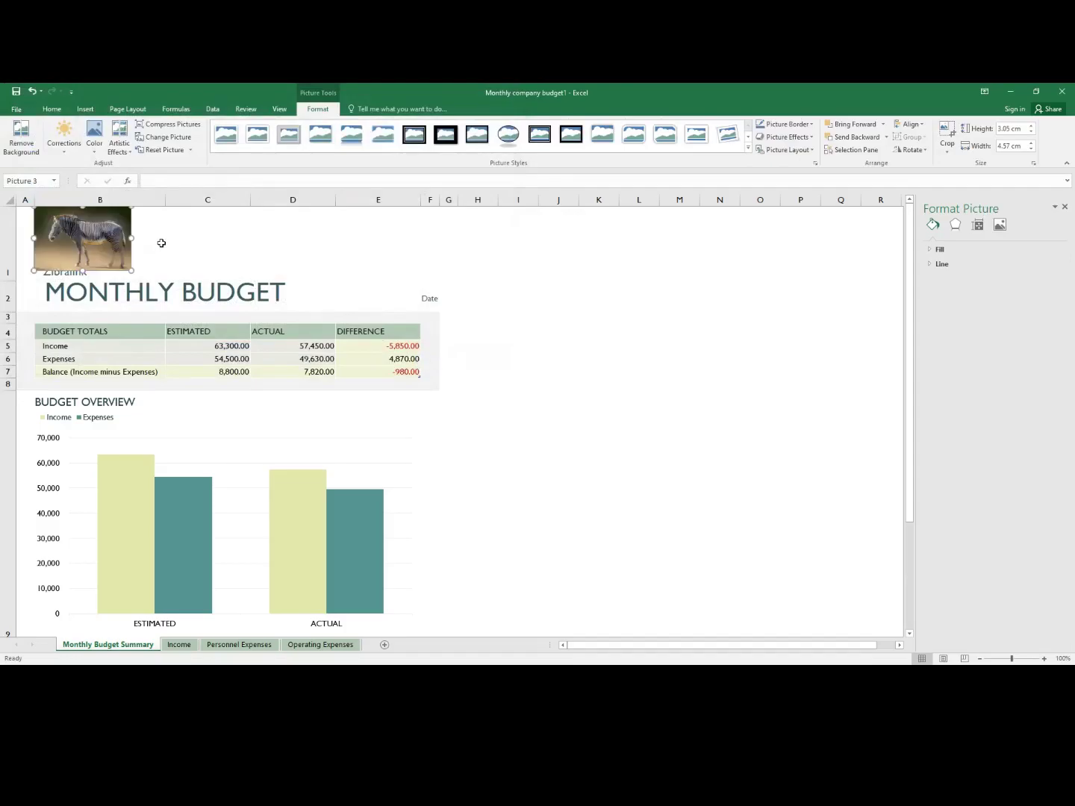
right_click(99, 233)
click(133, 241)
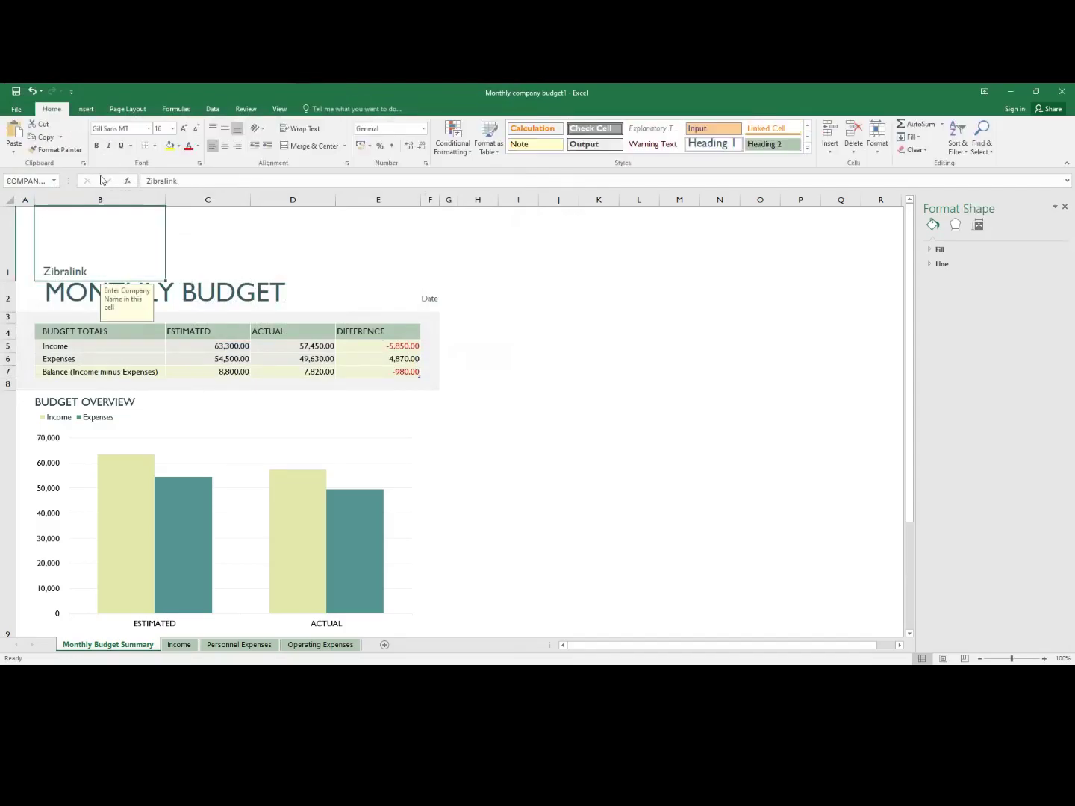
- Insert the zebra face drawing PNG from the Downloads folder at cell B1
click(89, 112)
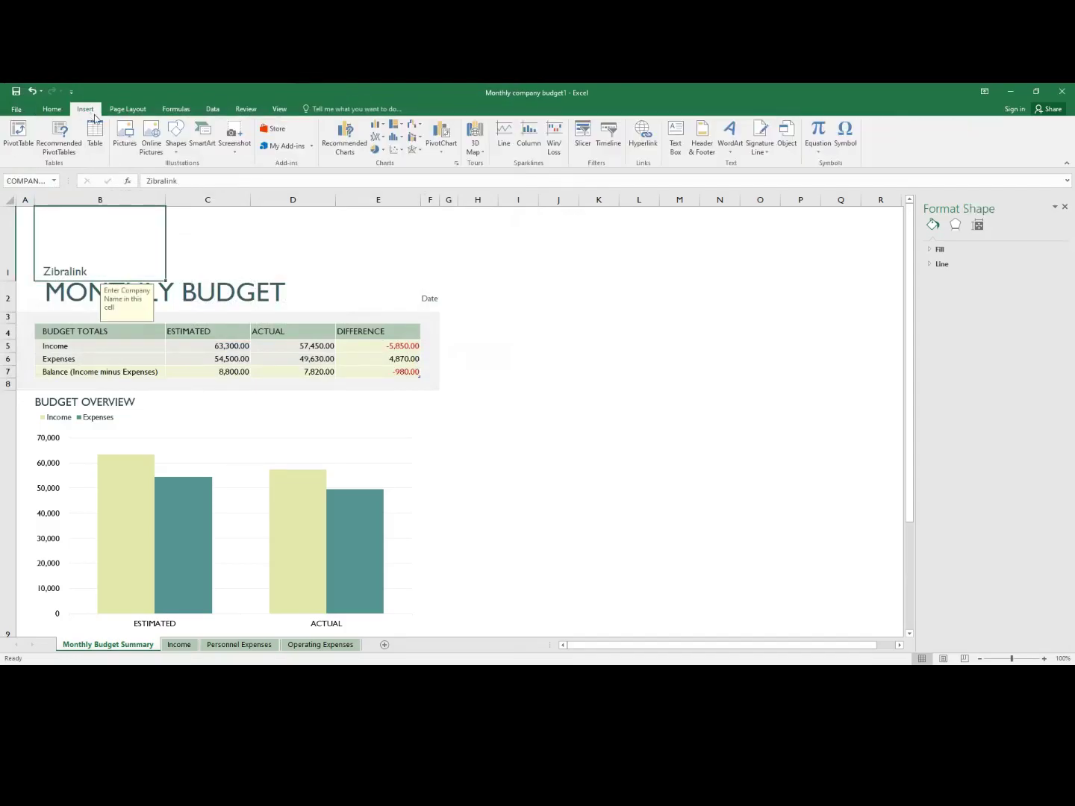
click(128, 137)
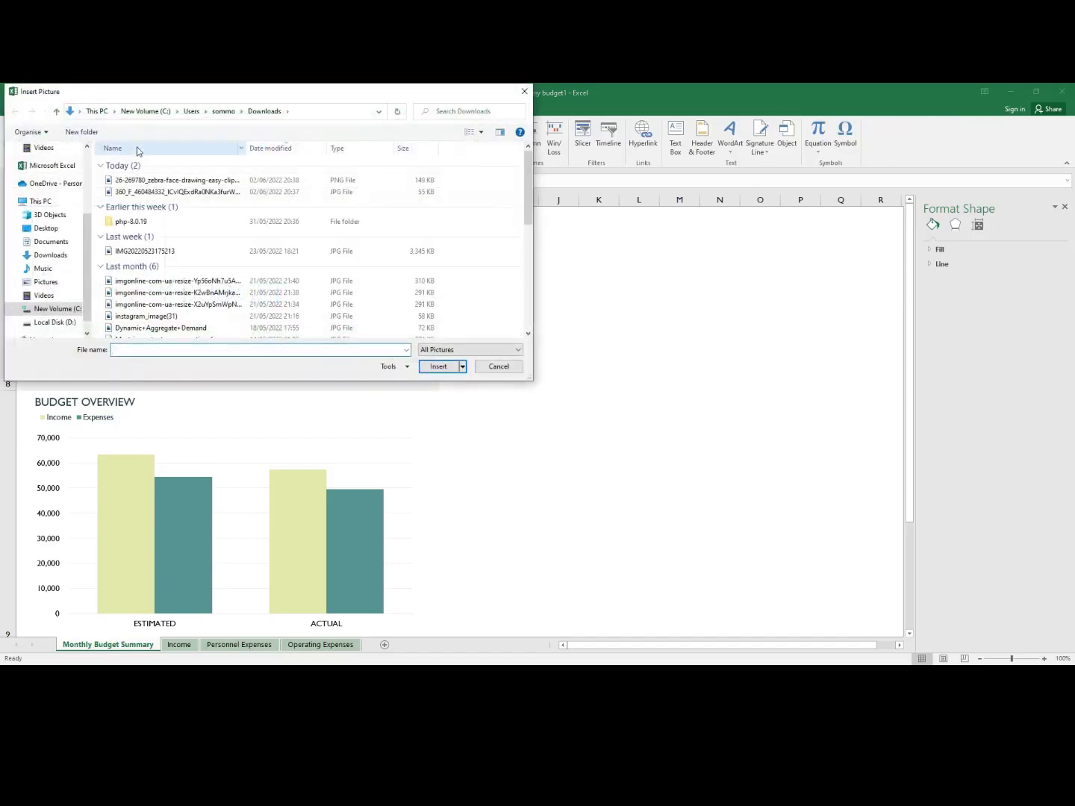
click(183, 180)
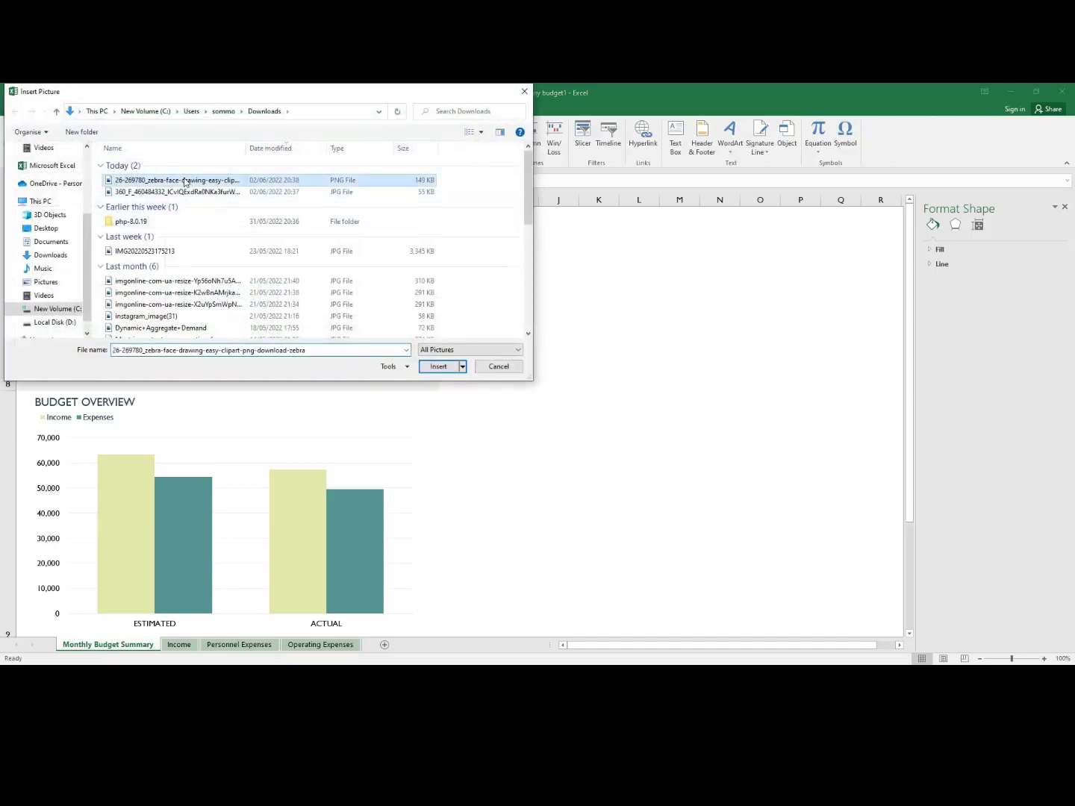
click(439, 366)
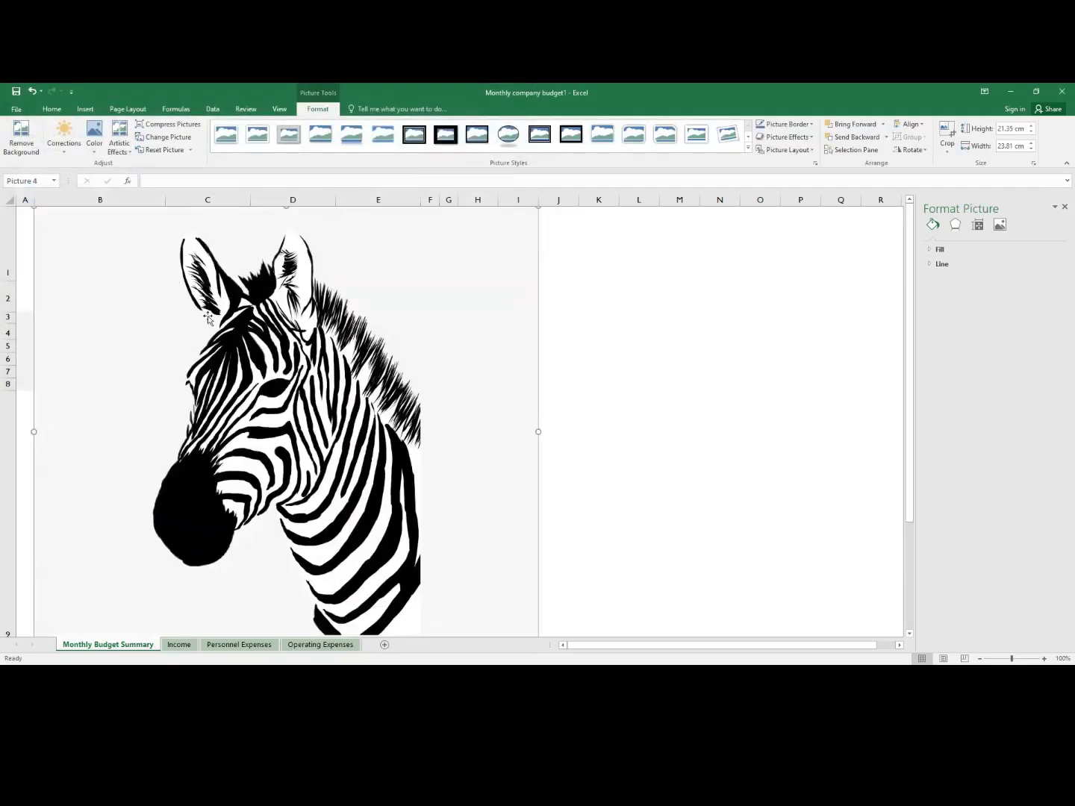
- Shrink the zebra face picture to about 2.7 cm high and 3 cm wide so it fits above the Zibralink name
scroll(449, 501, down, 4)
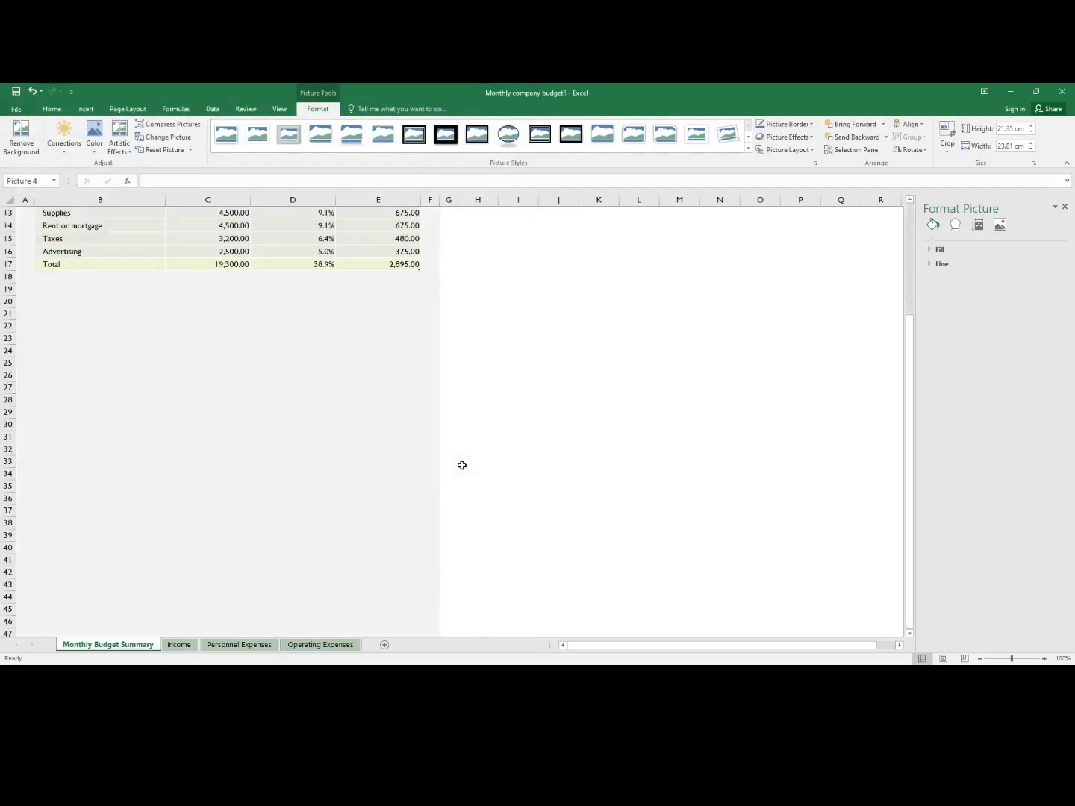
scroll(461, 467, up, 2)
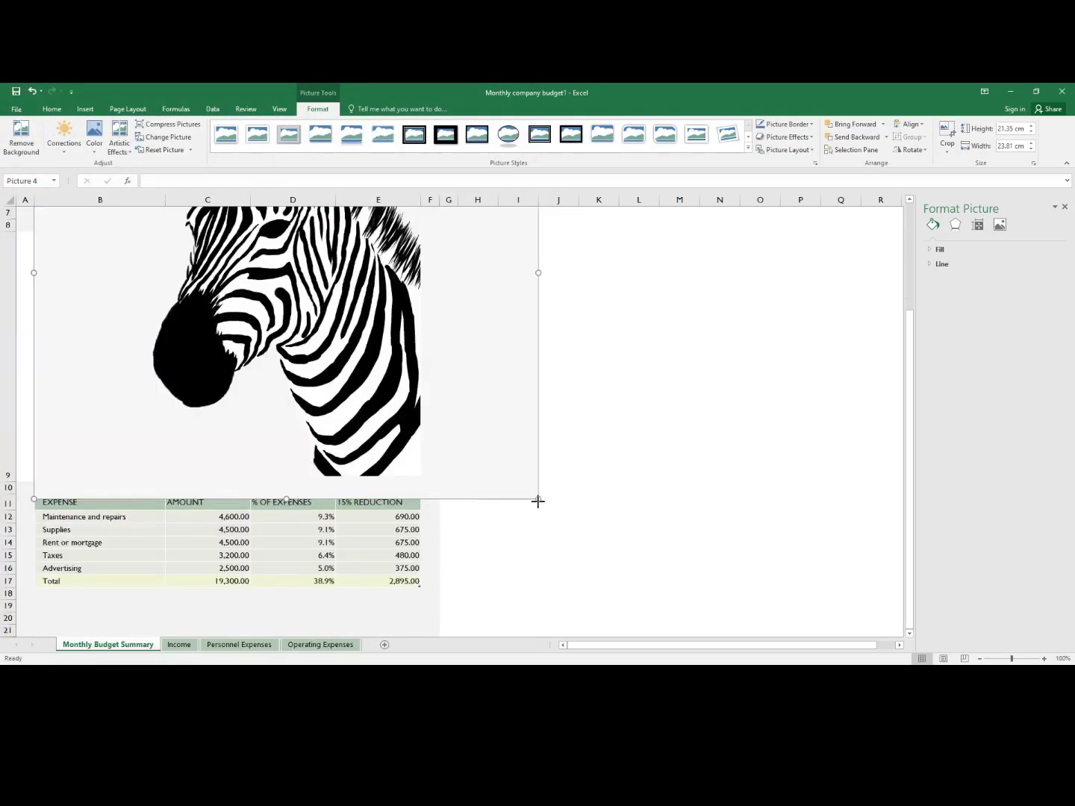
drag(538, 501, 303, 341)
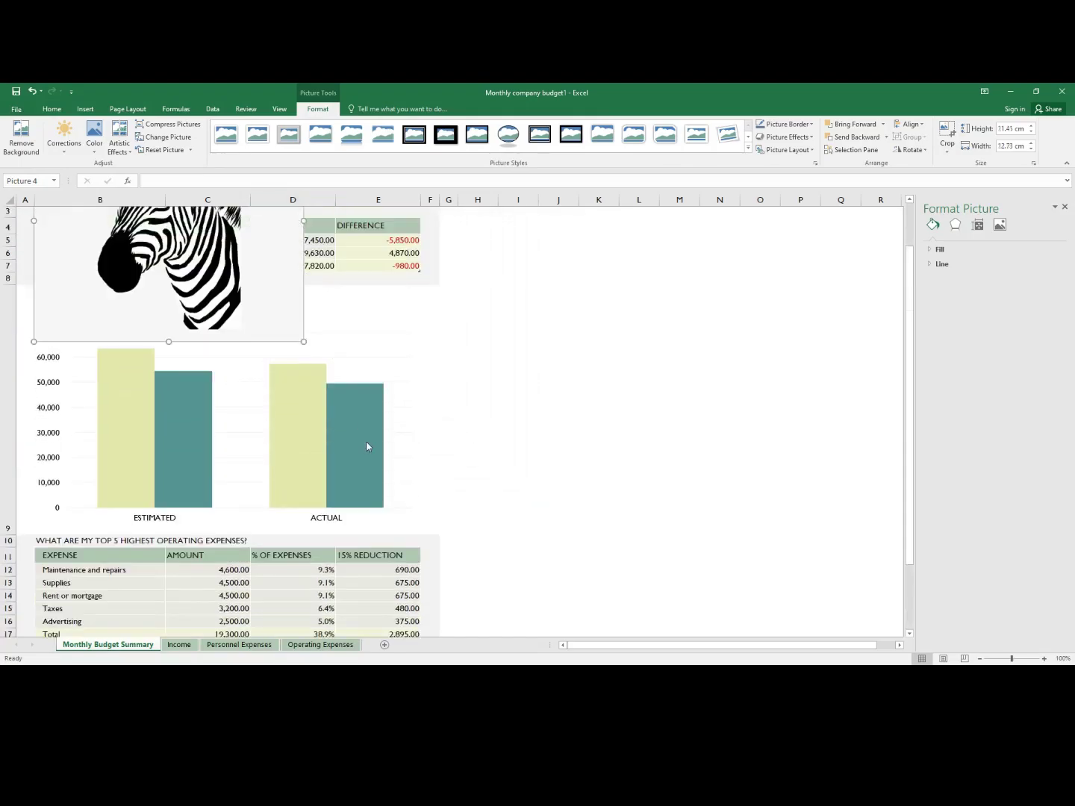
scroll(367, 446, up, 1)
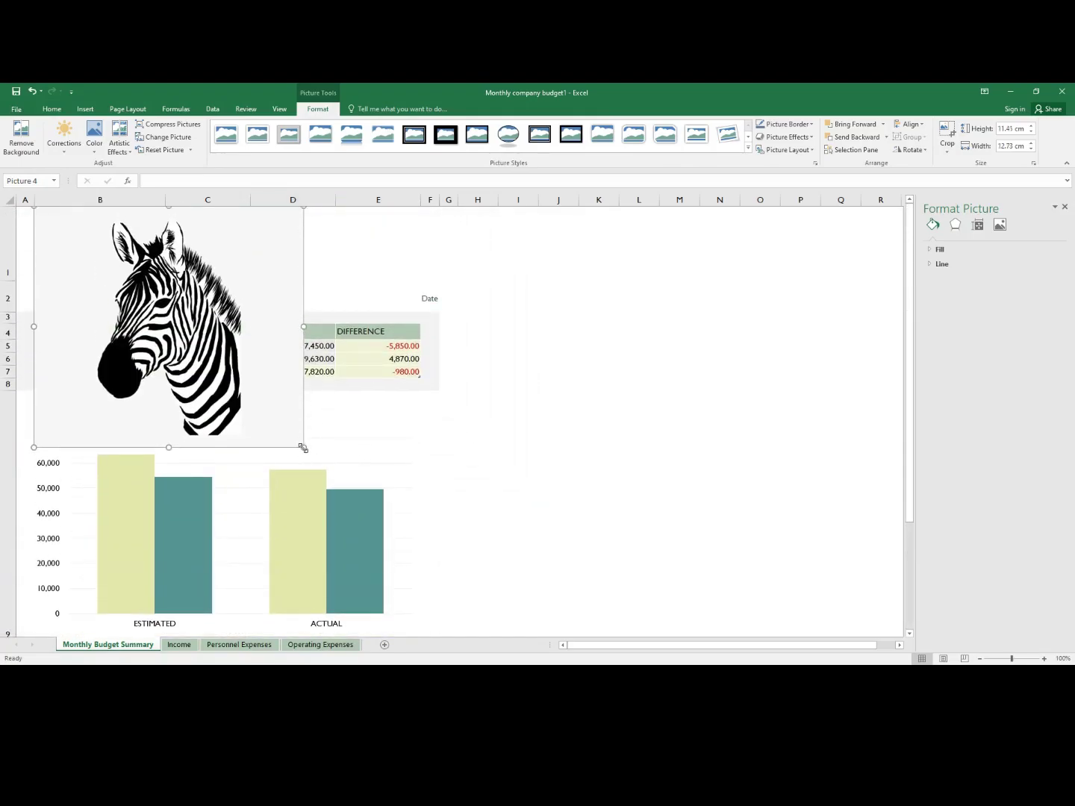
drag(303, 447, 177, 334)
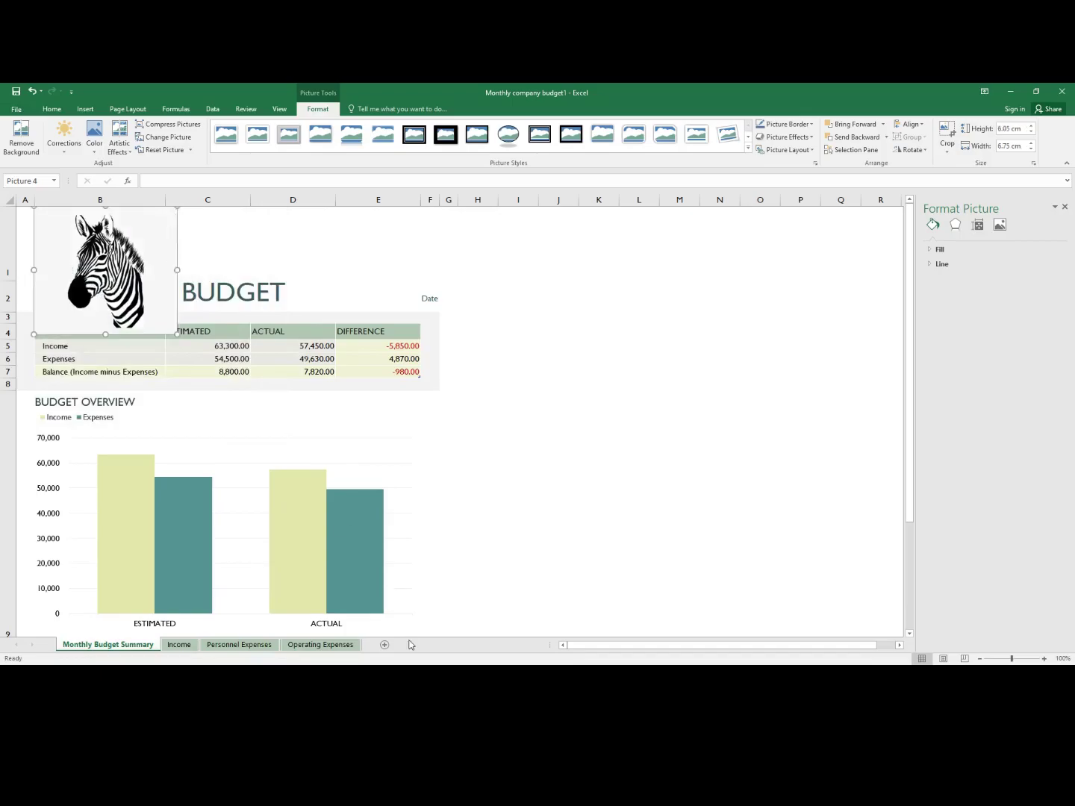
drag(177, 335, 97, 258)
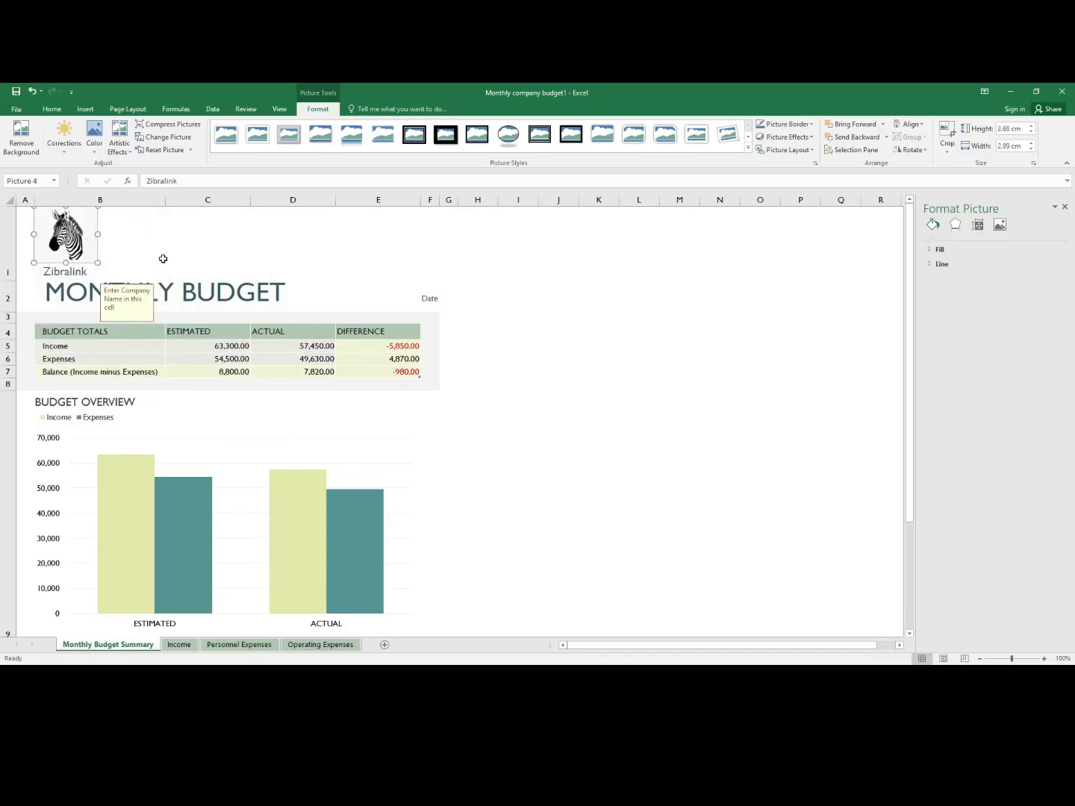
click(749, 372)
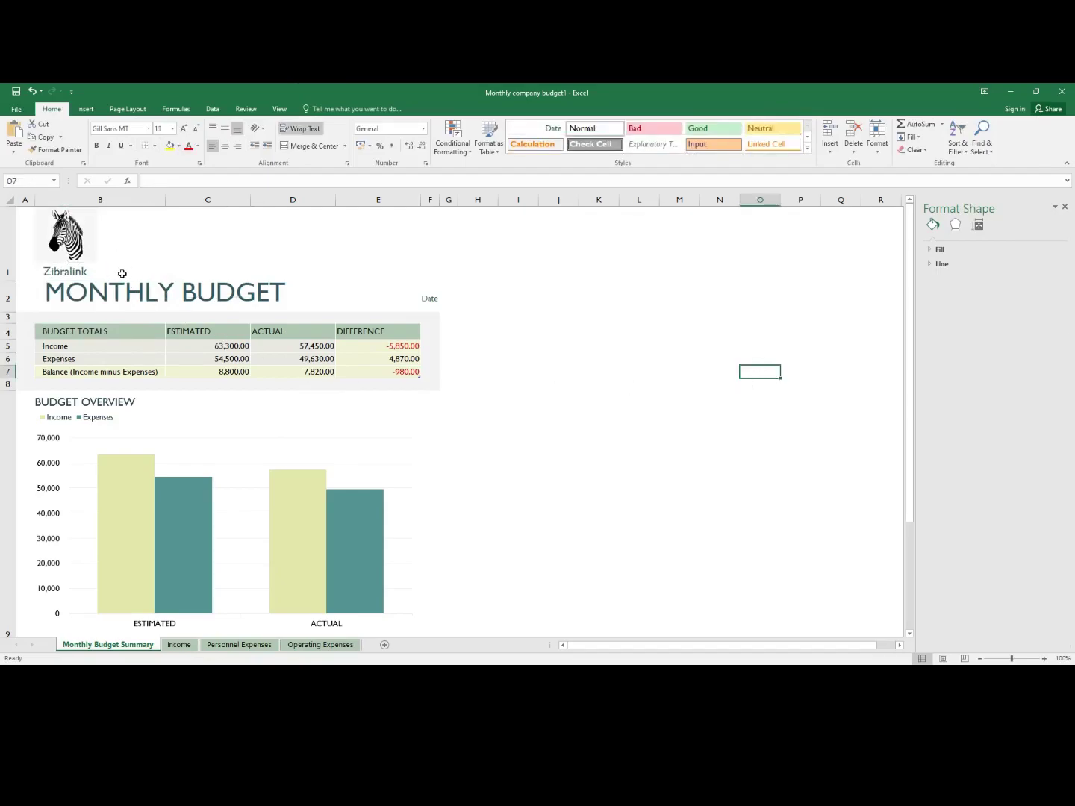
- Replace the Date placeholder in cell E2 of the Monthly Budget heading with 02/06/2022
scroll(157, 251, down, 2)
scroll(184, 295, up, 2)
click(289, 297)
click(430, 299)
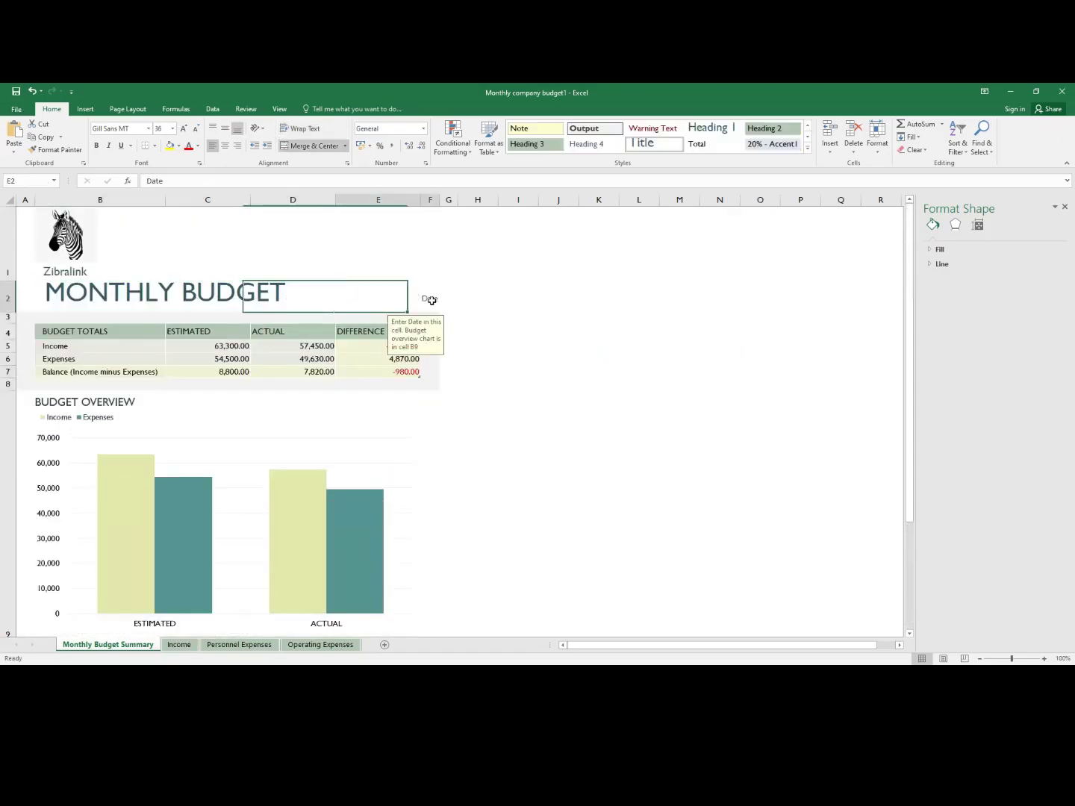
key(BackSpace)
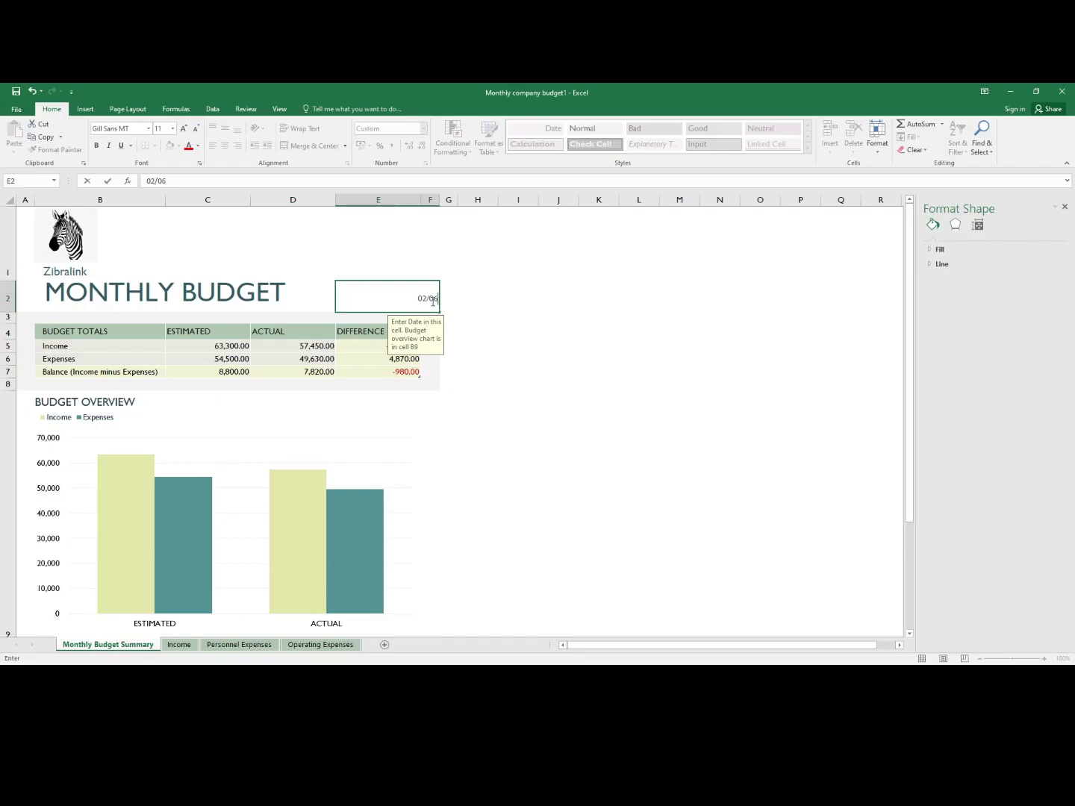
text(02/06/2022)
click(465, 307)
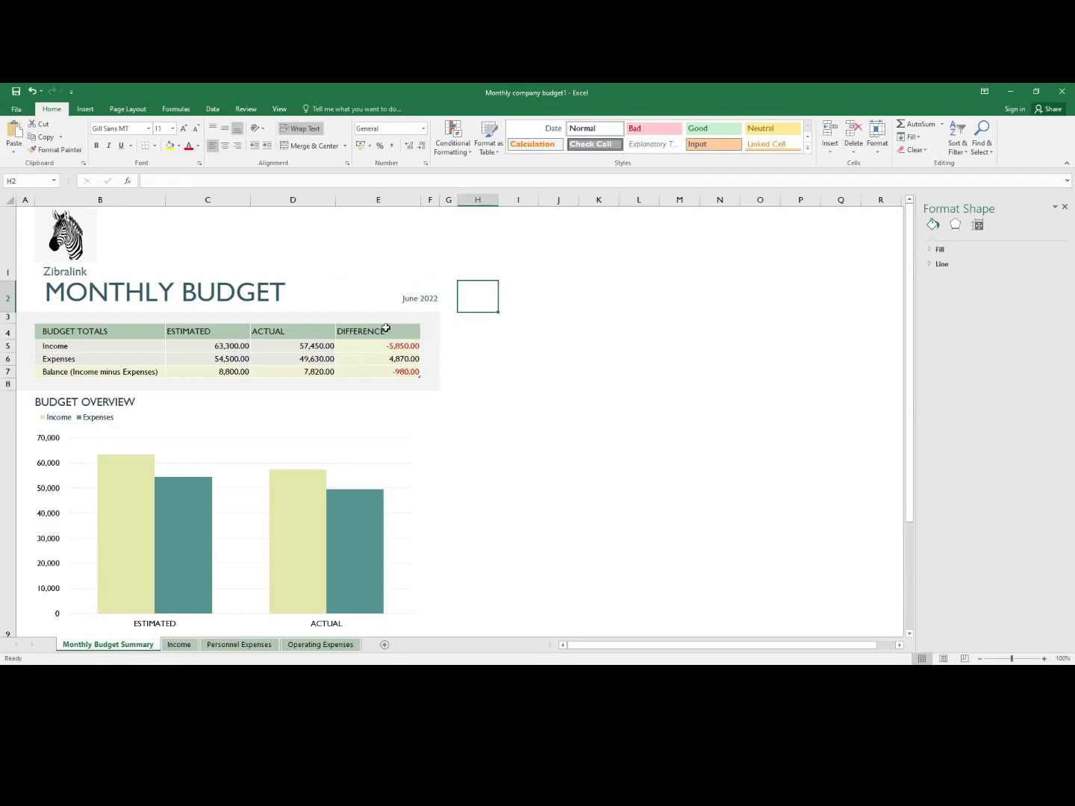
- Review the Income and Expenses rows of the Budget Totals table, including the estimated, actual and difference cells
click(88, 347)
click(106, 360)
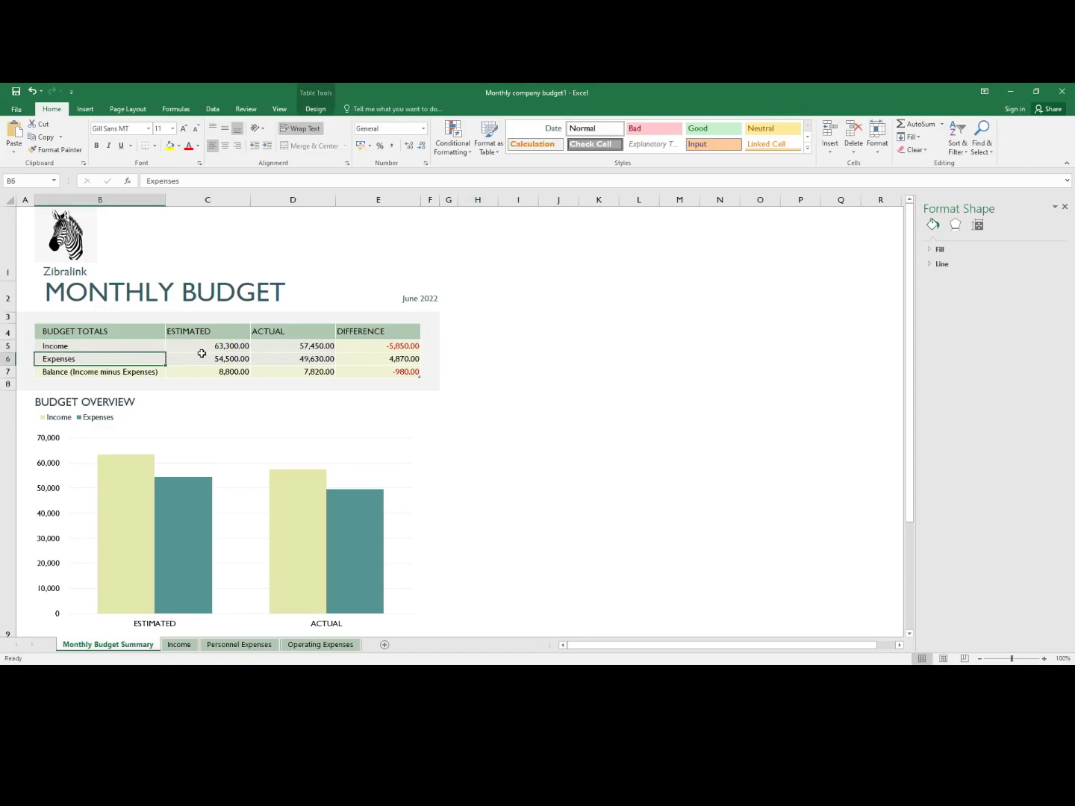
click(203, 355)
click(280, 345)
click(362, 344)
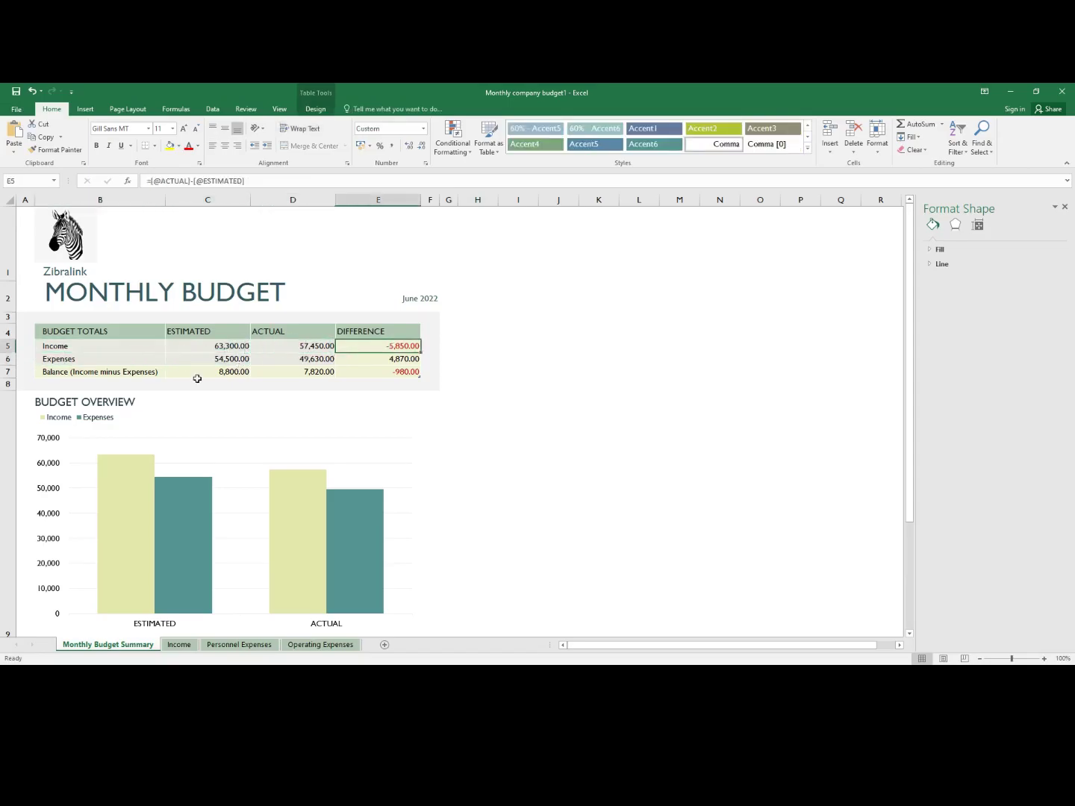
- Examine the column headings and the Maintenance and repairs row of the top 5 highest operating expenses table
scroll(82, 418, down, 3)
scroll(90, 397, up, 3)
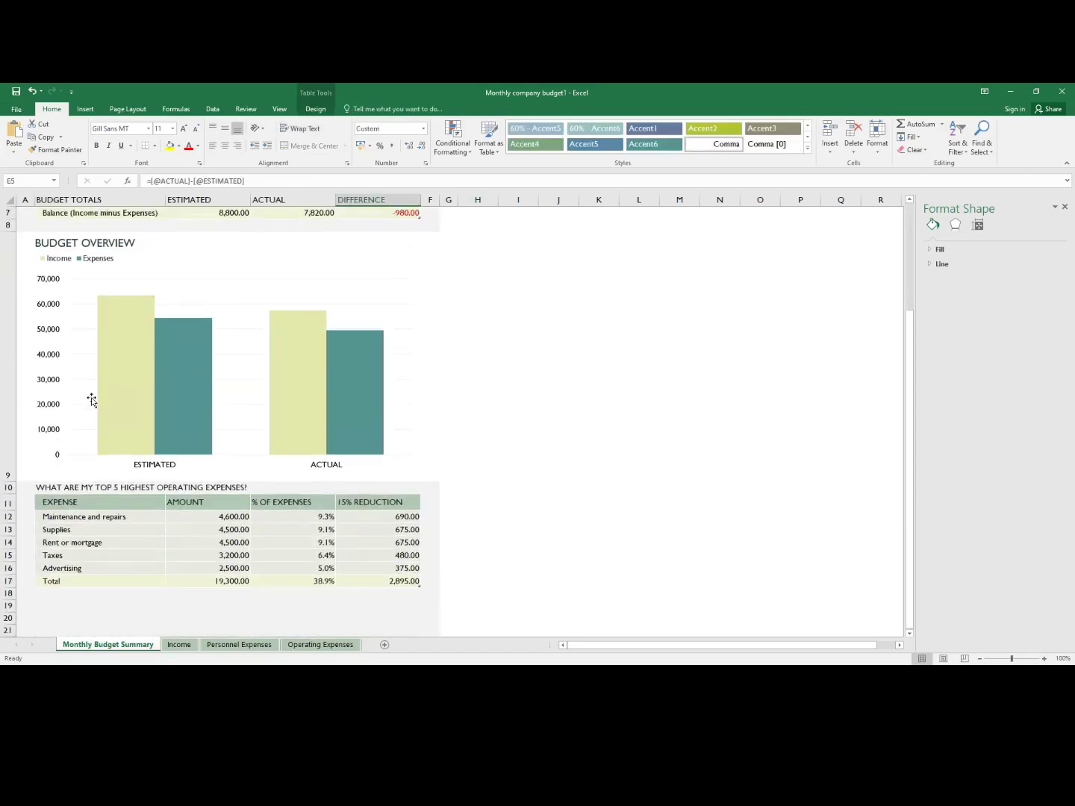
click(55, 501)
click(200, 502)
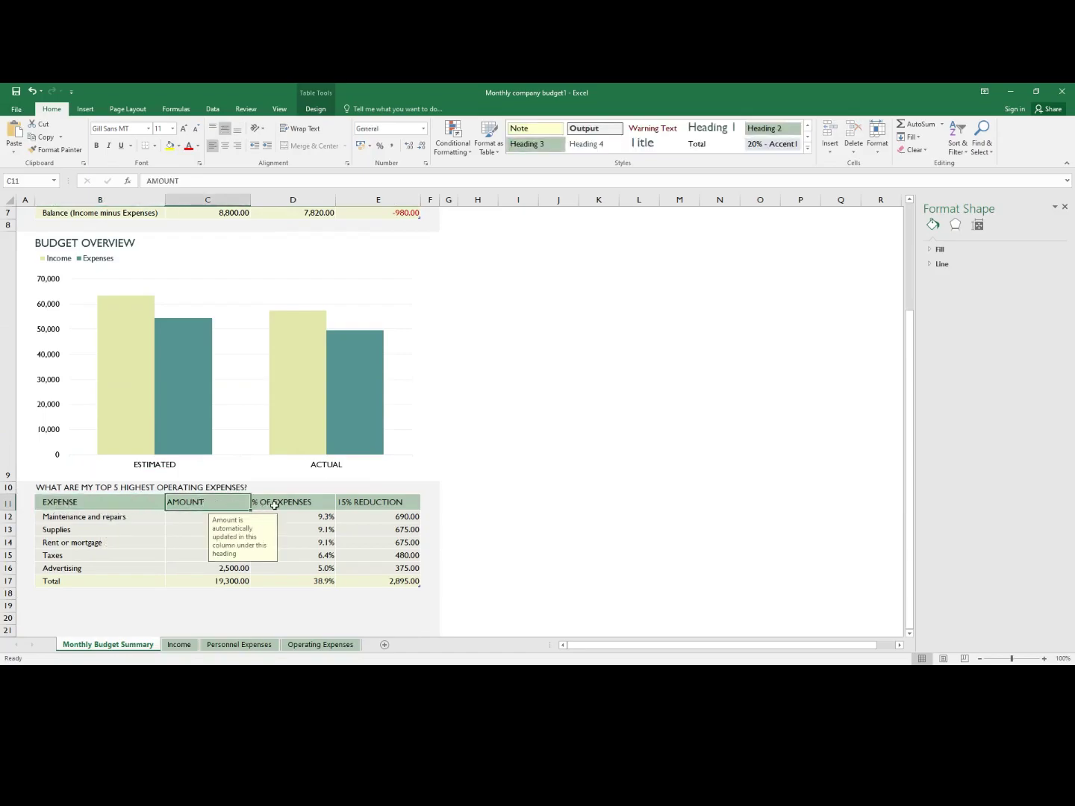
click(265, 505)
click(363, 508)
click(113, 517)
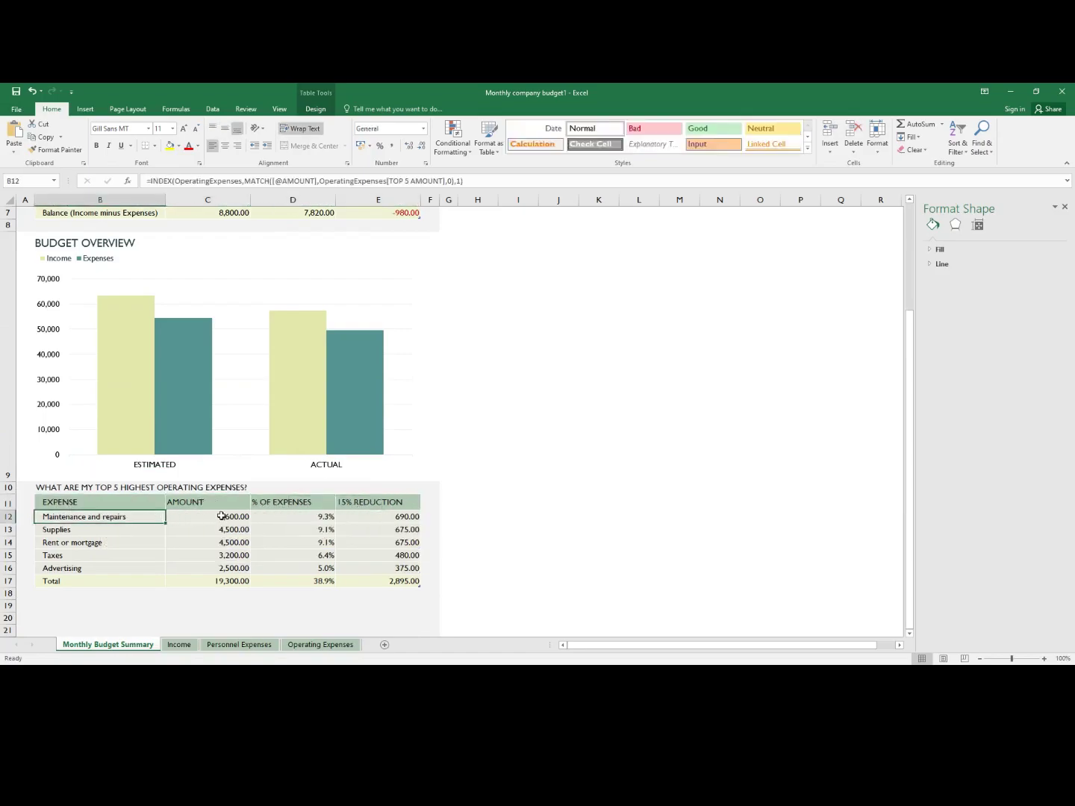
click(223, 515)
click(295, 523)
click(383, 518)
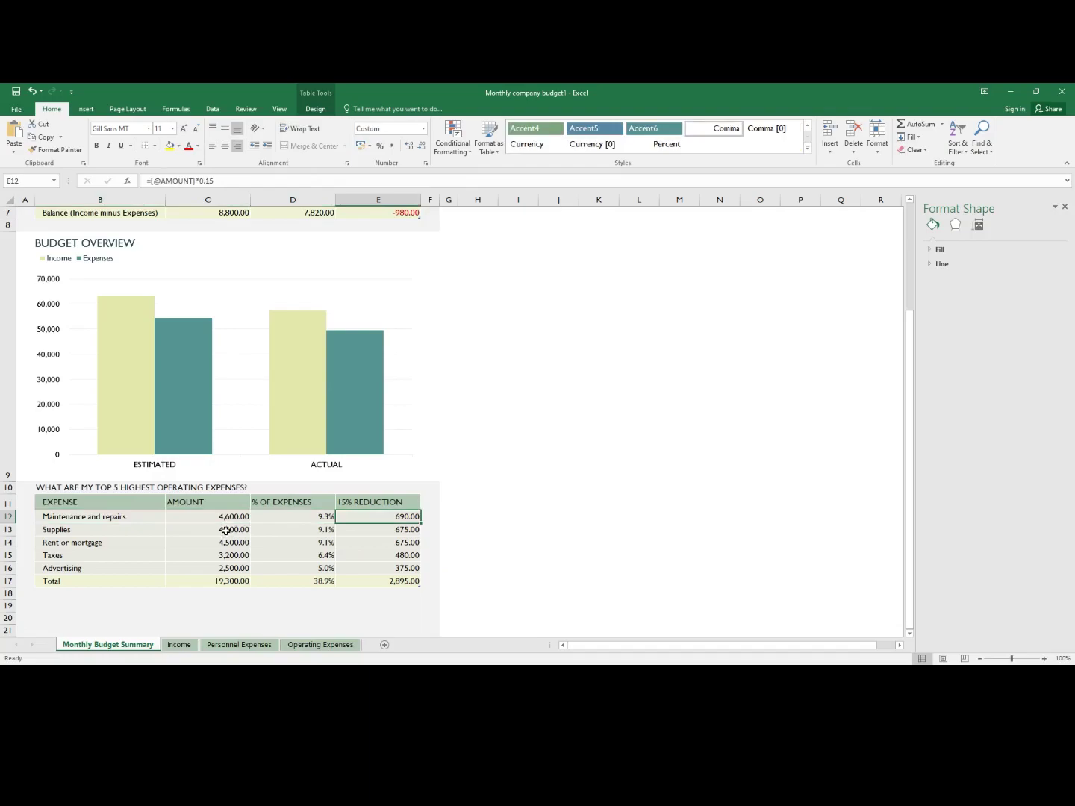
- Examine the Supplies, Taxes, Advertising and Total rows of the top 5 highest operating expenses table
click(226, 531)
click(274, 529)
click(356, 530)
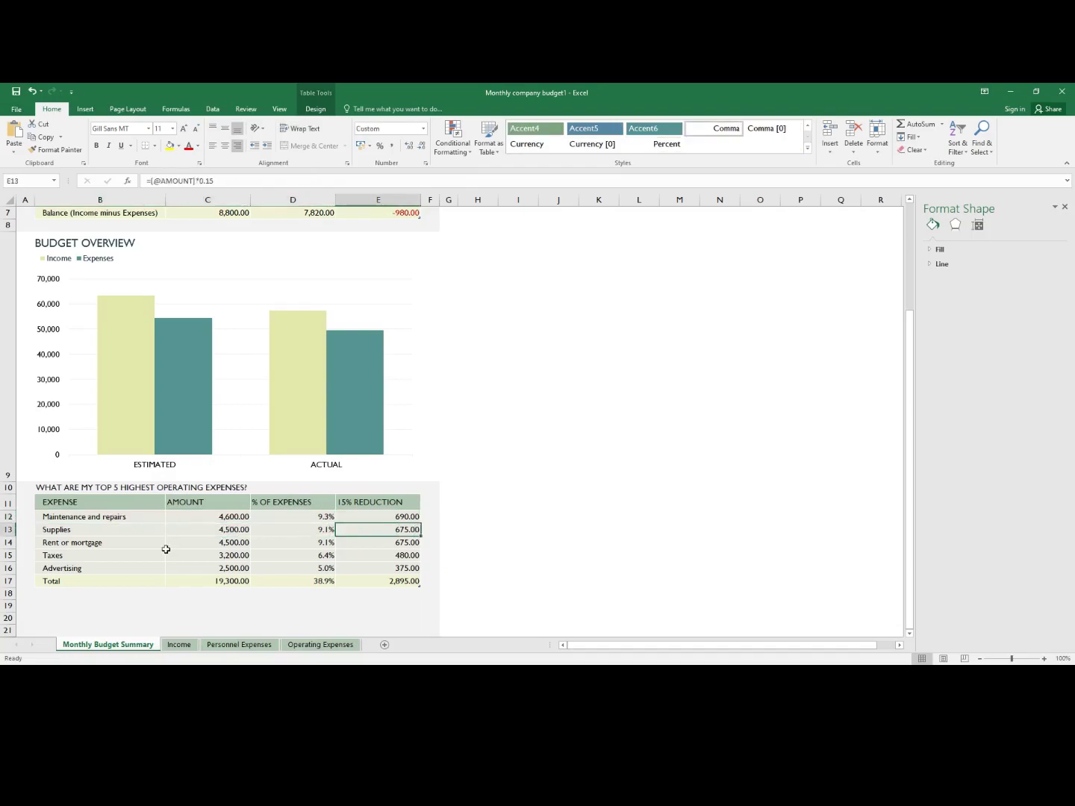
click(60, 557)
click(228, 564)
click(291, 558)
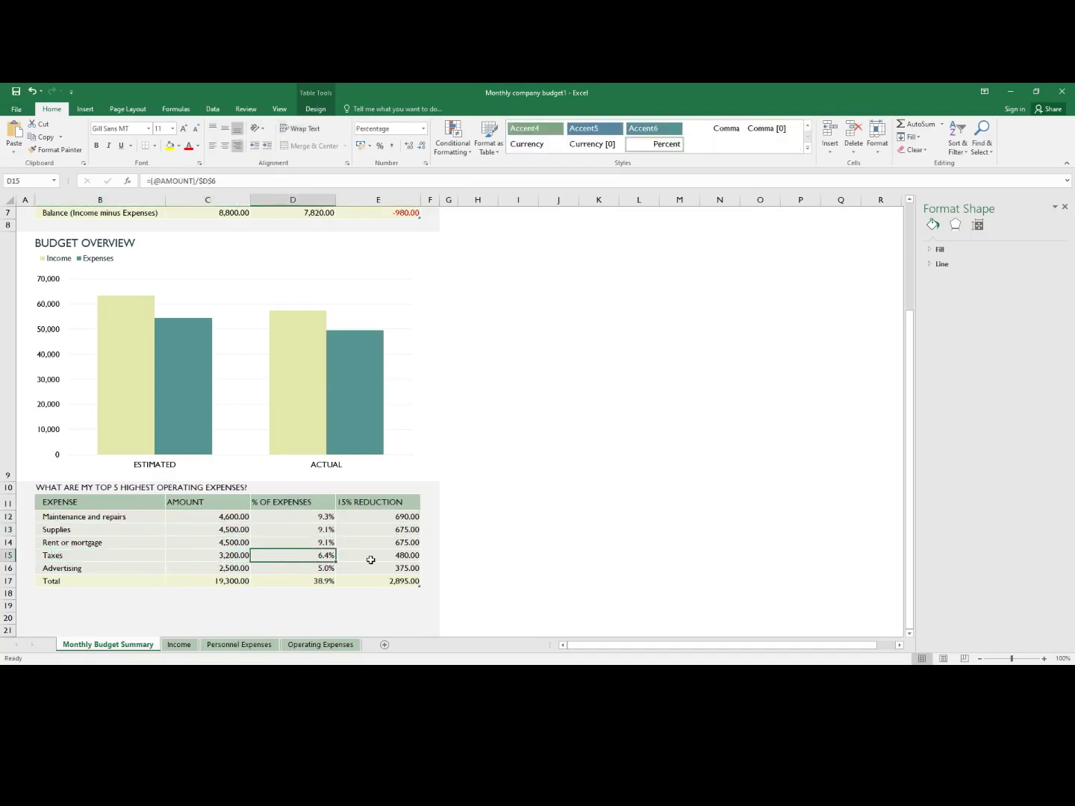
click(371, 560)
click(60, 572)
click(215, 569)
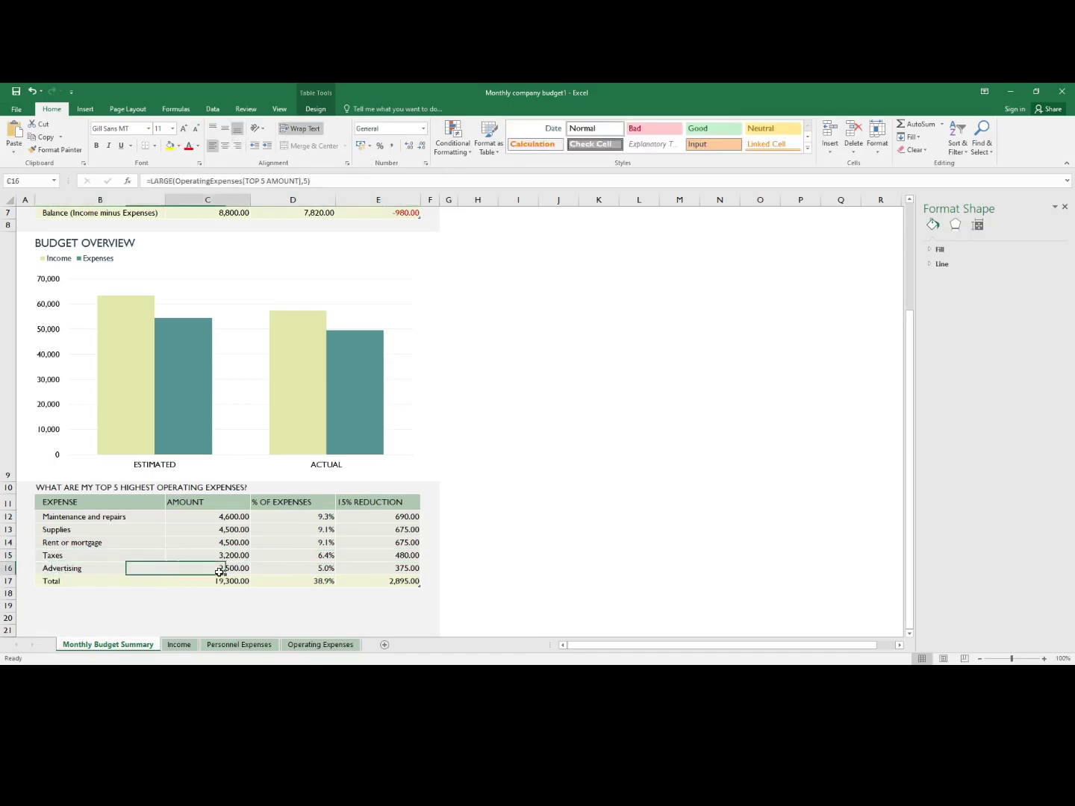
click(225, 582)
click(323, 583)
click(377, 581)
scroll(333, 569, down, 5)
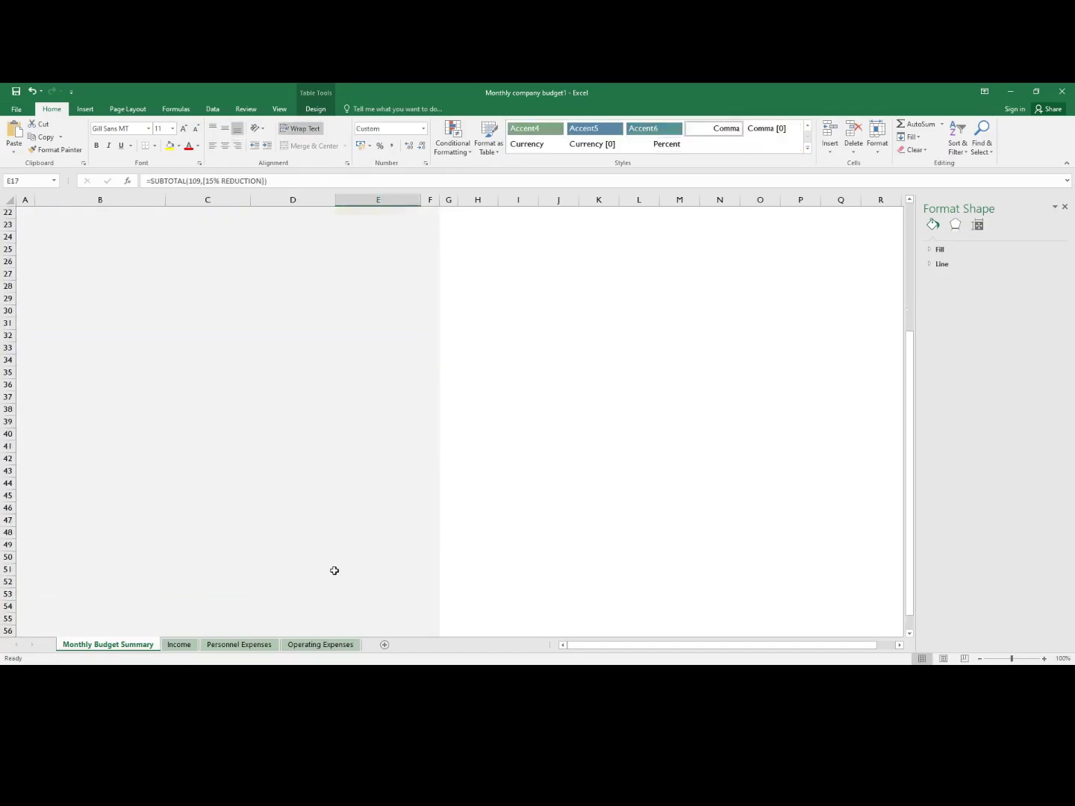
scroll(230, 569, up, 5)
scroll(229, 569, down, 2)
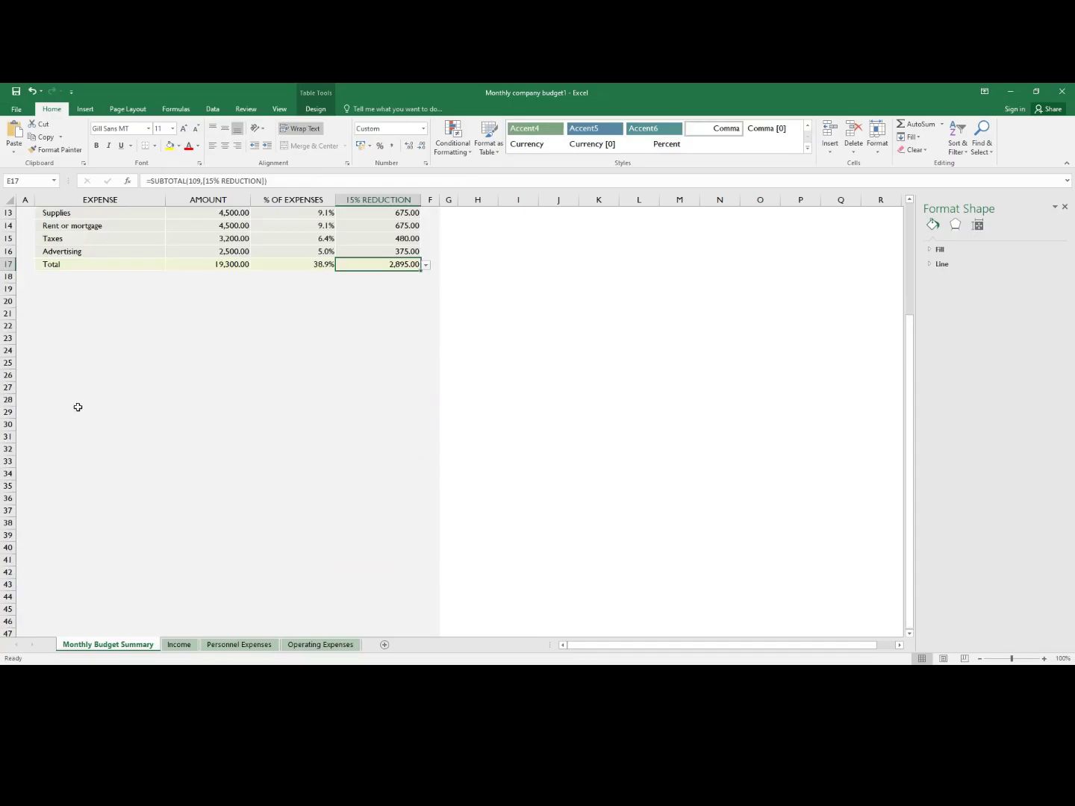
click(51, 275)
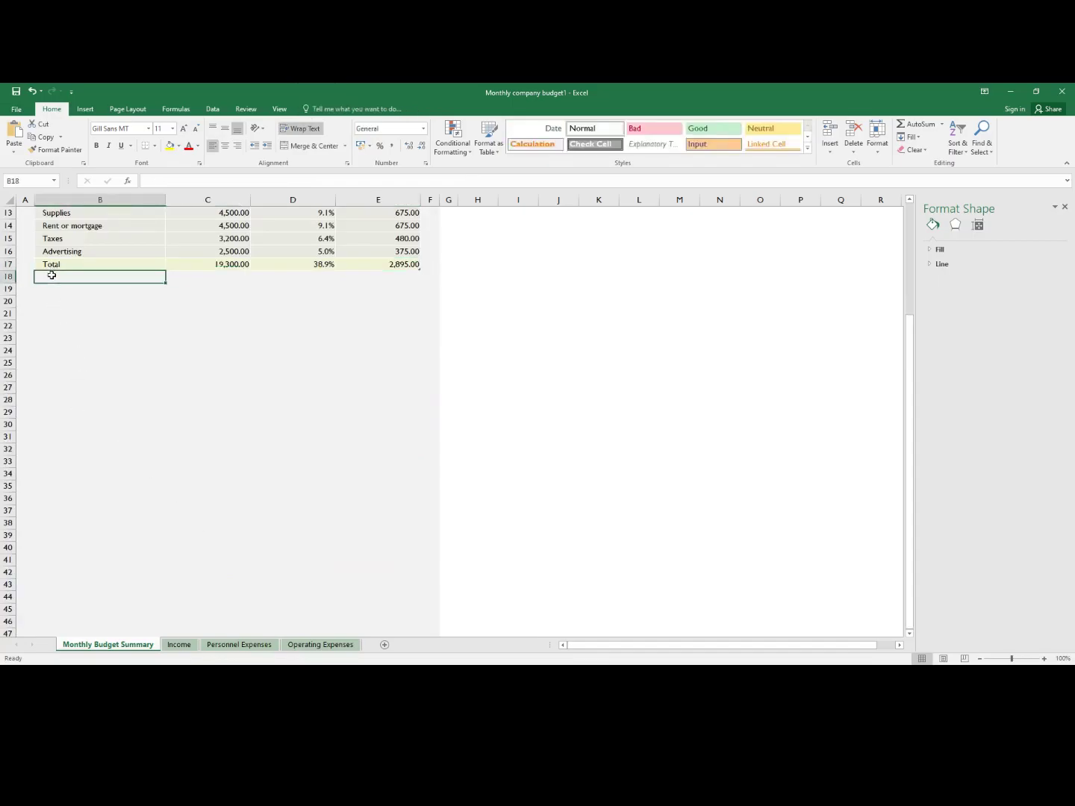
scroll(53, 276, up, 2)
scroll(59, 436, down, 2)
scroll(43, 377, up, 2)
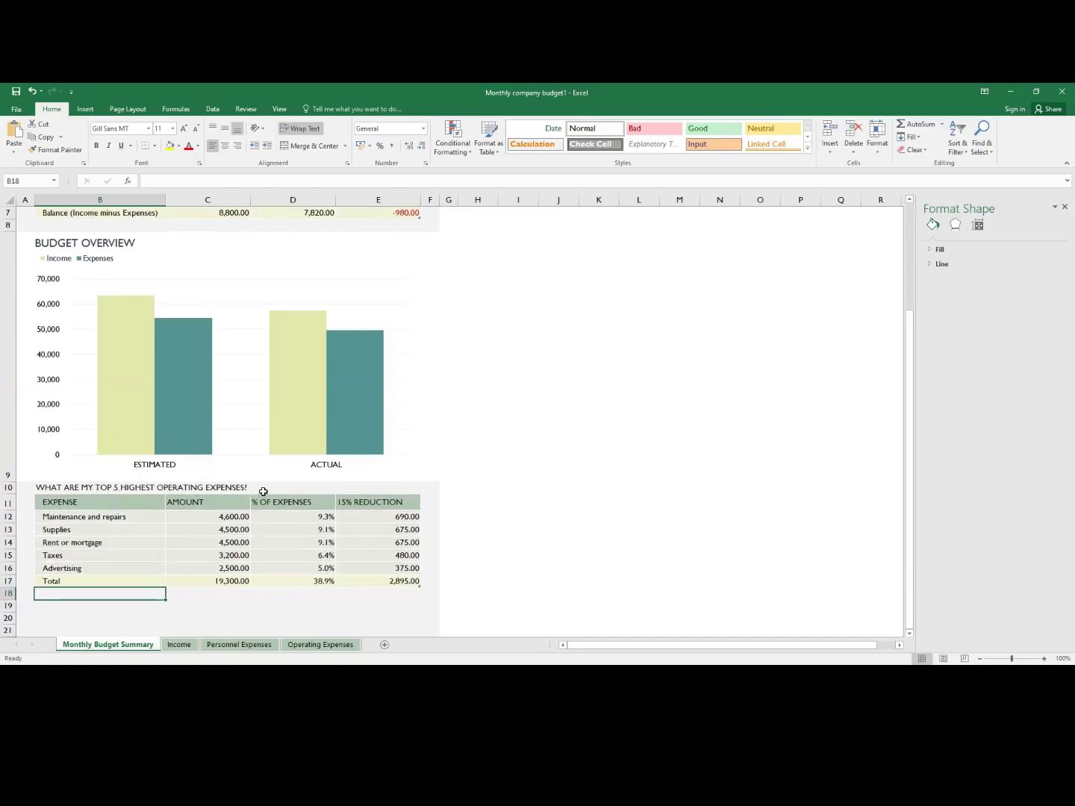
- Try the clustered column layout grouped by Income and Expenses for the Budget Overview chart
click(304, 413)
click(349, 414)
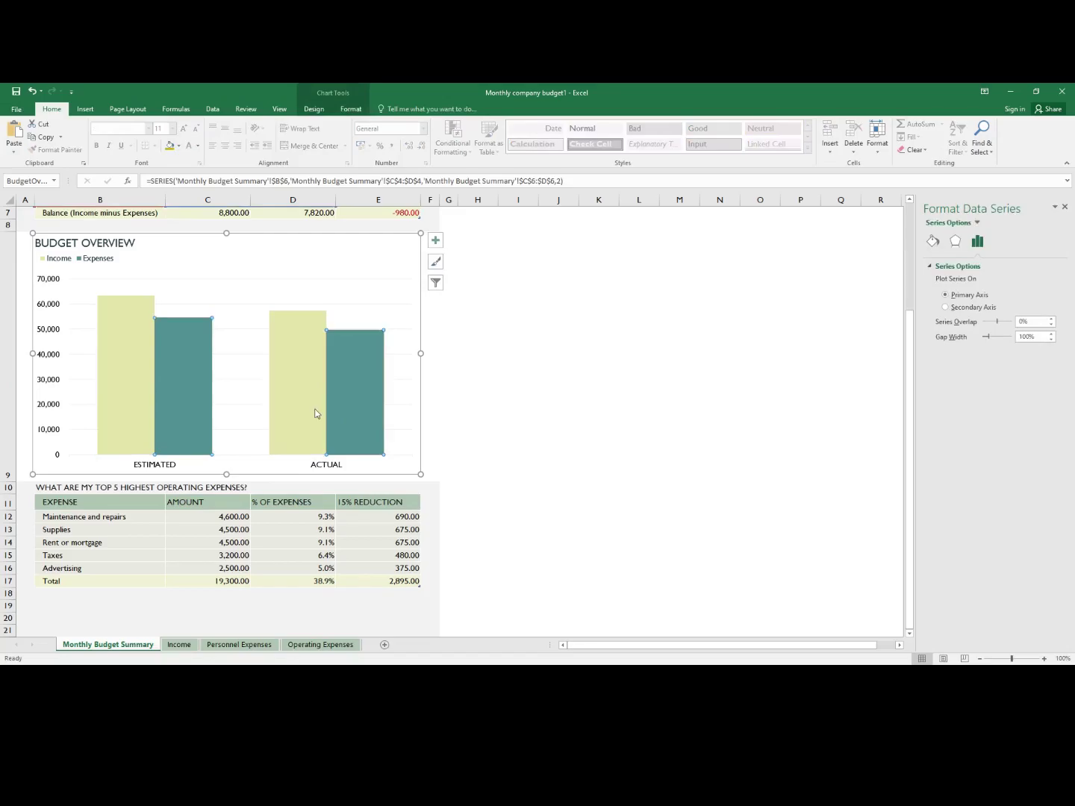
click(312, 413)
right_click(312, 413)
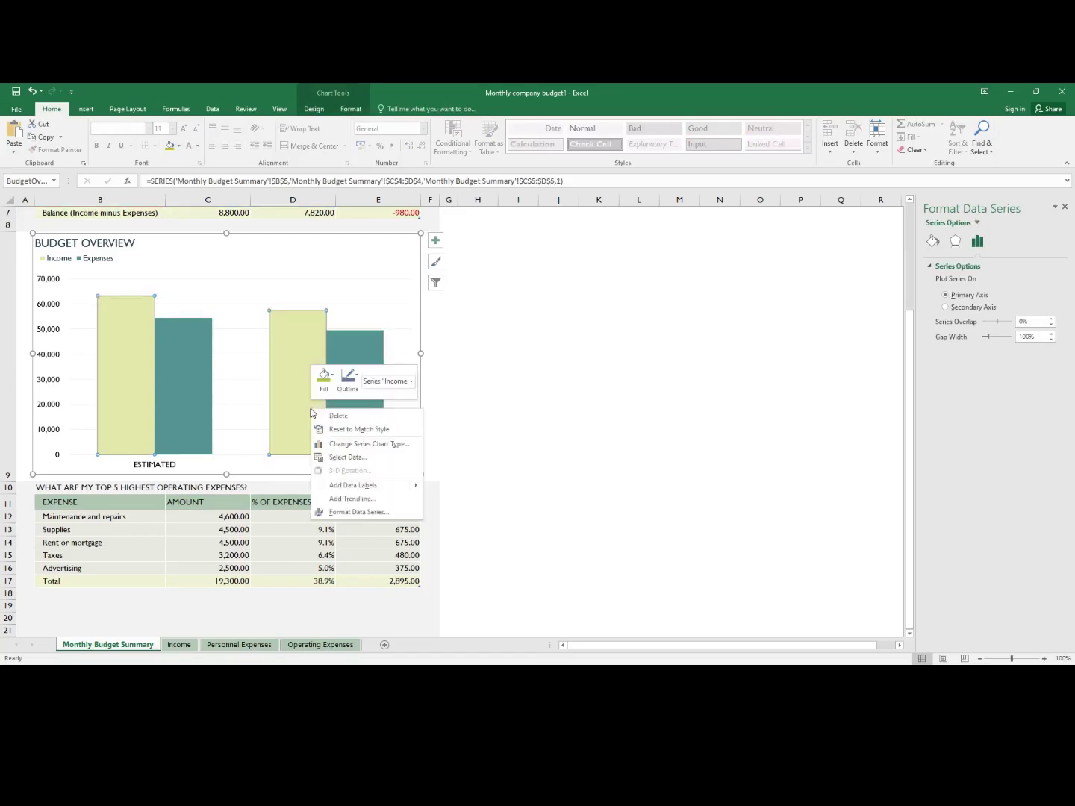
click(355, 444)
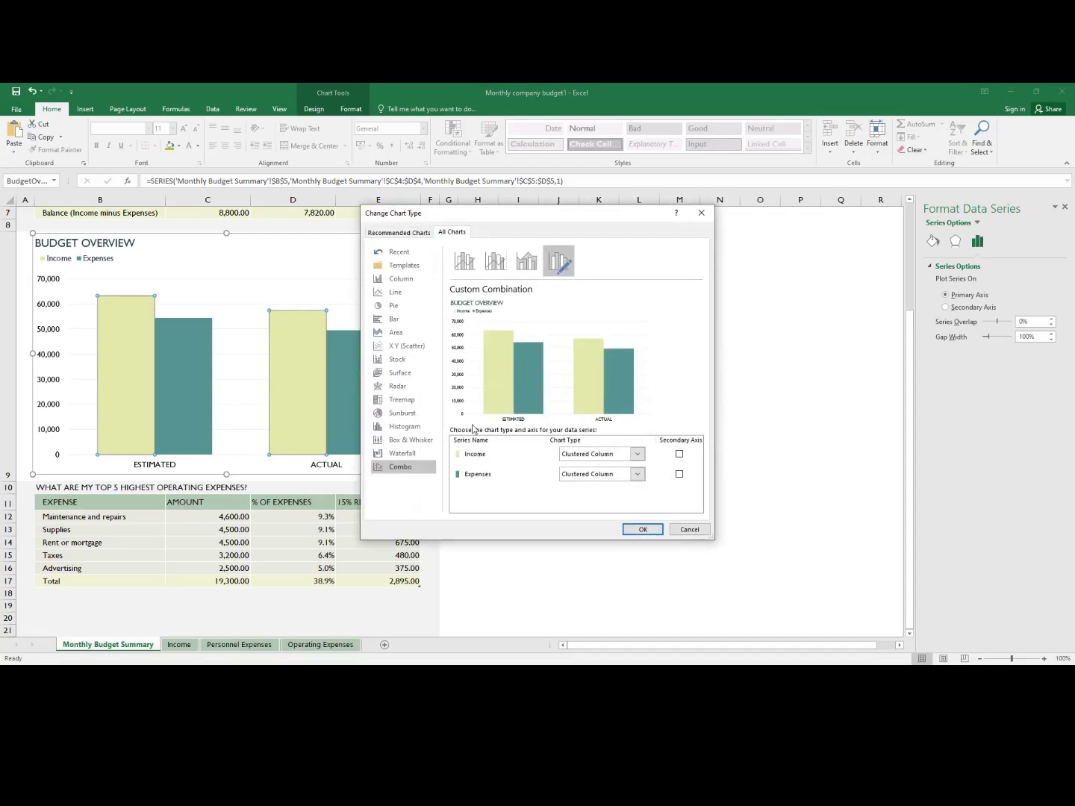
click(396, 281)
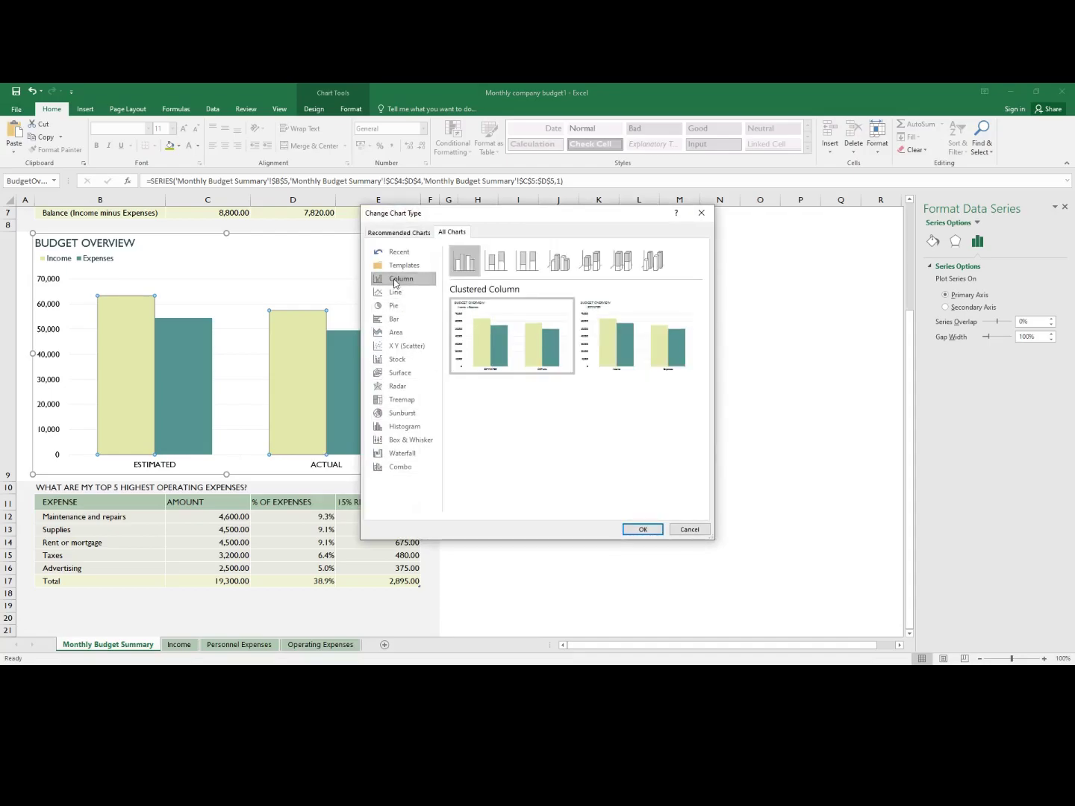
mouse_move(656, 357)
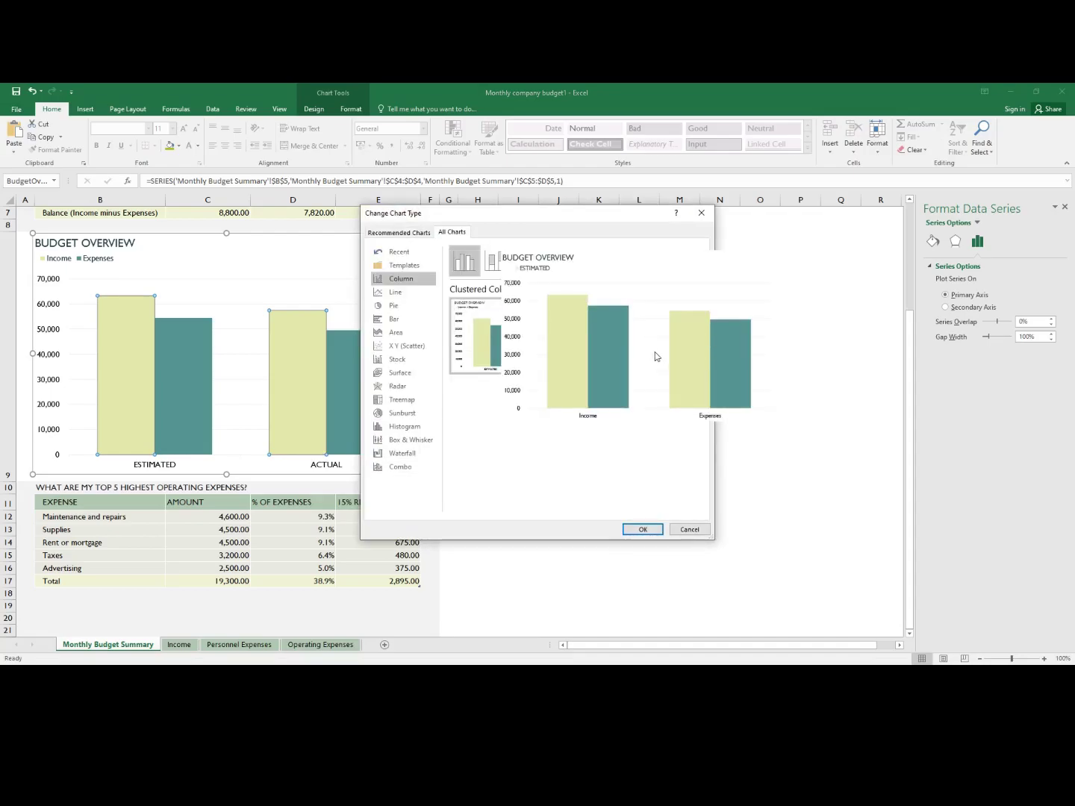
mouse_move(495, 348)
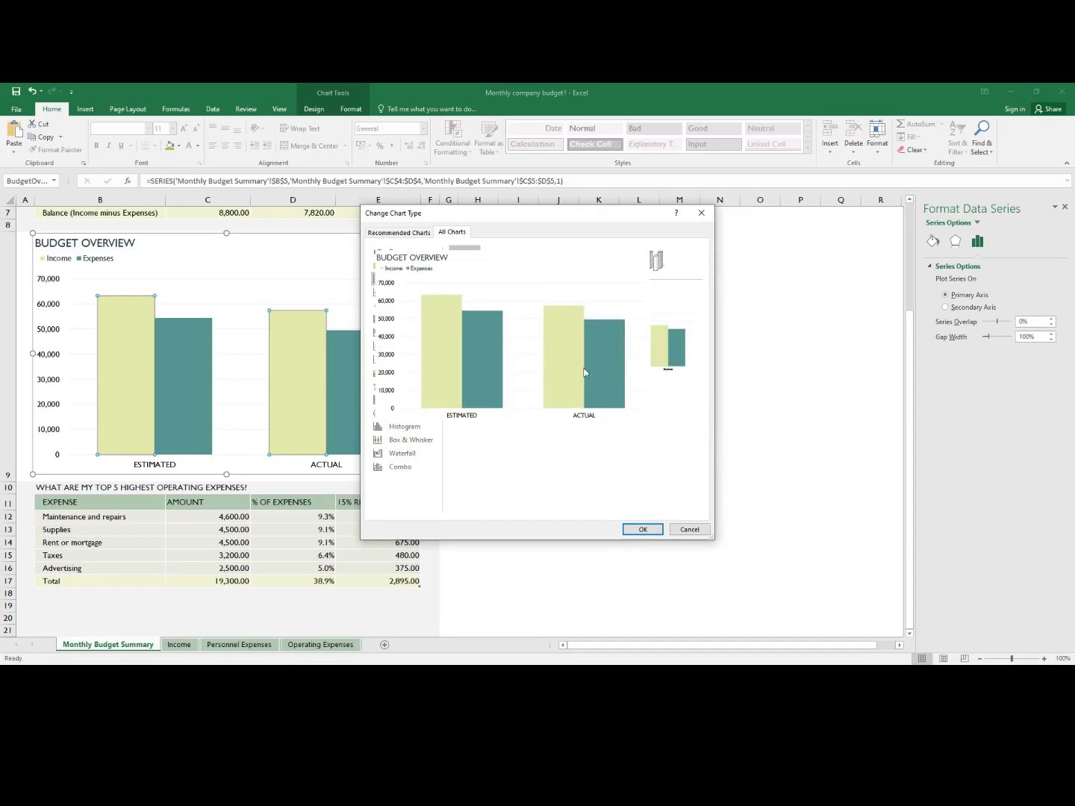
click(639, 354)
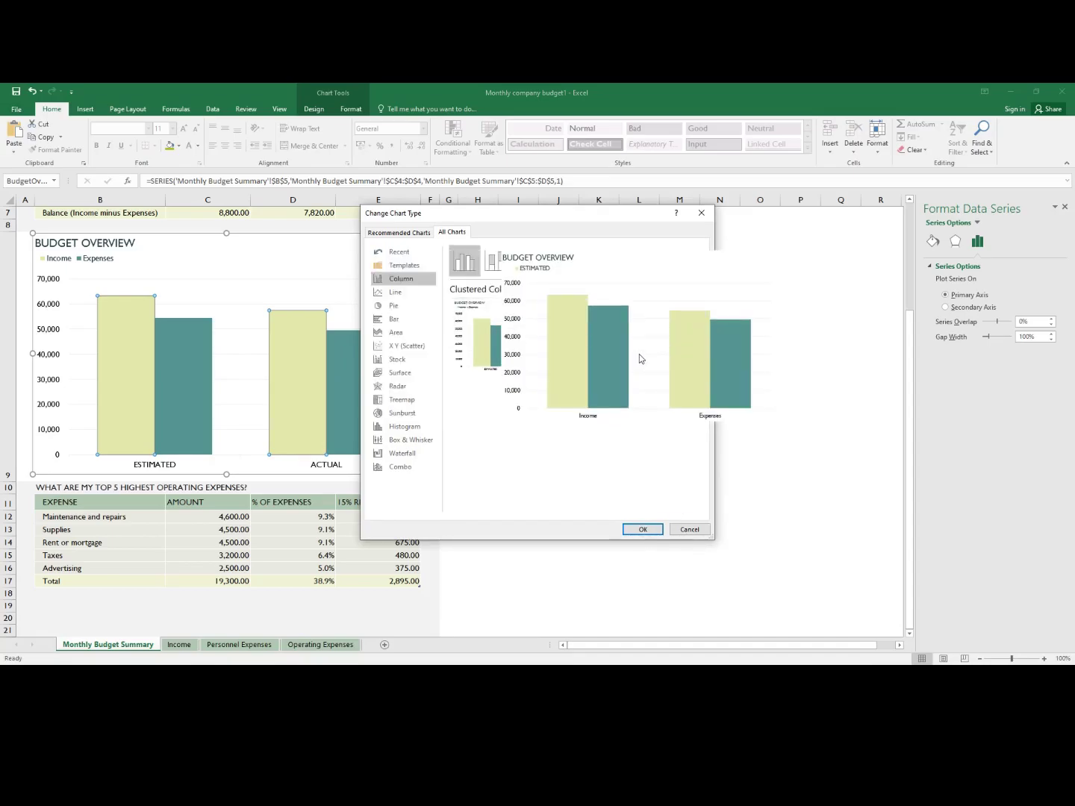
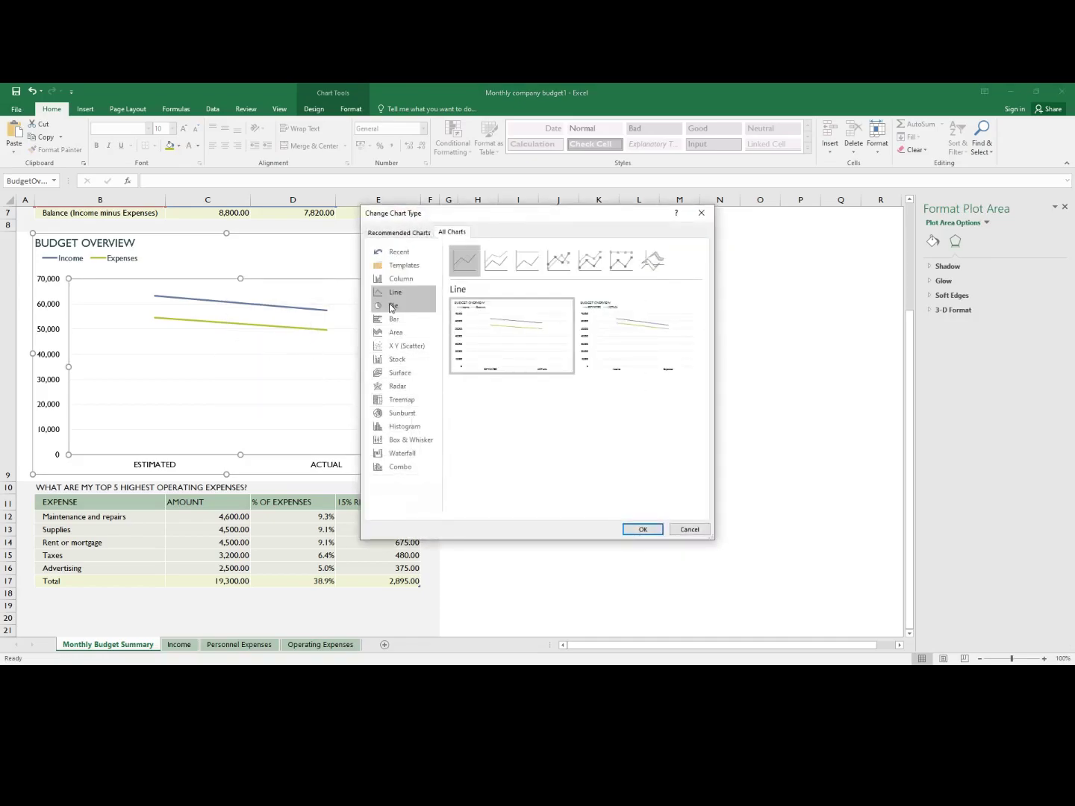
- Change the Budget Overview chart to a basic pie chart
click(389, 307)
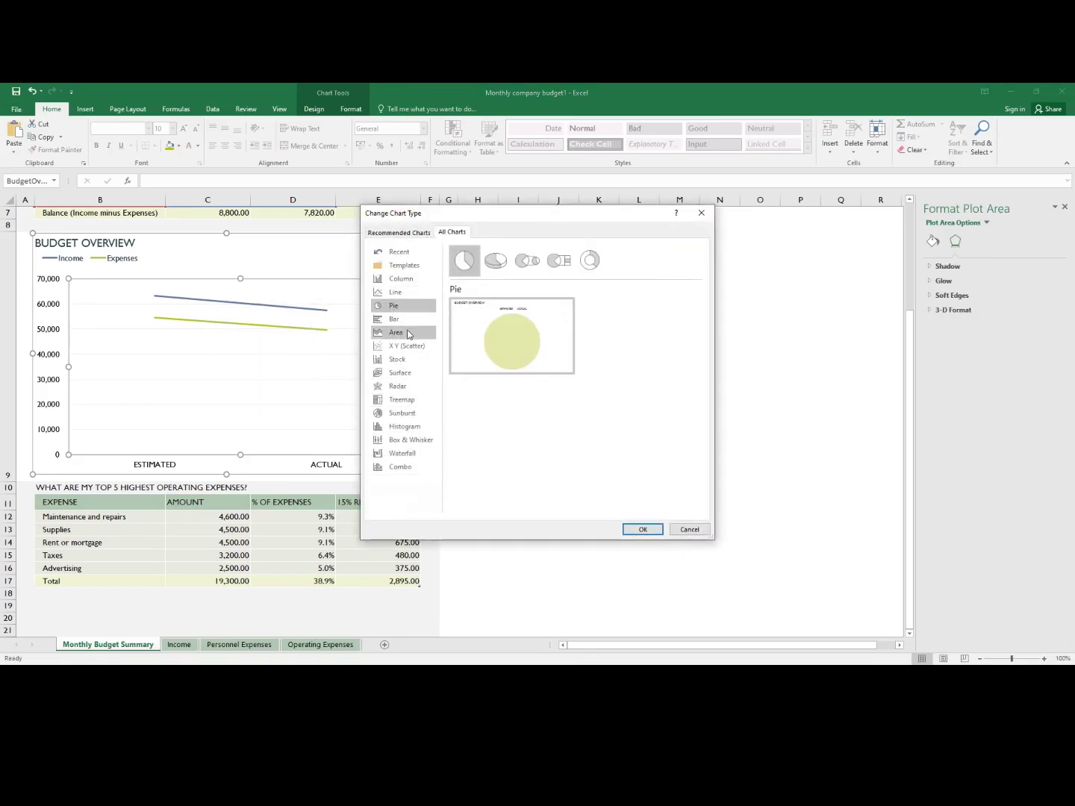
mouse_move(494, 333)
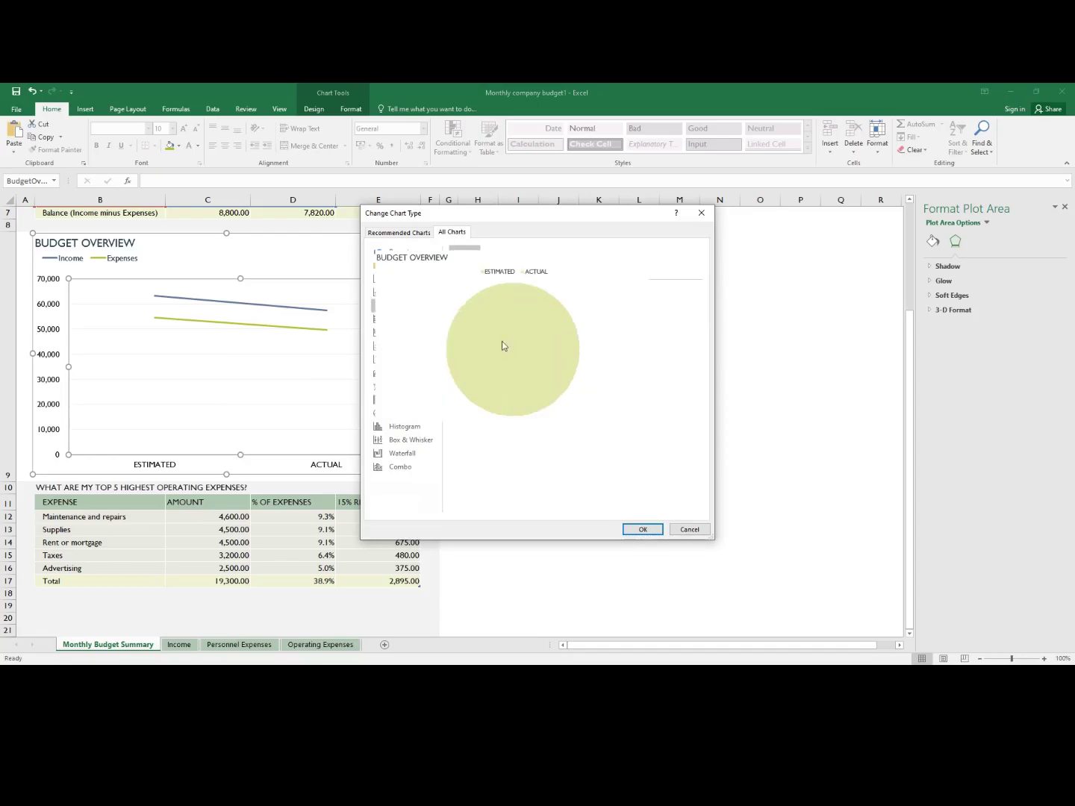
click(643, 529)
- Fill the Estimated slice of the Budget Overview pie chart with the dark teal theme colour
drag(212, 318, 246, 356)
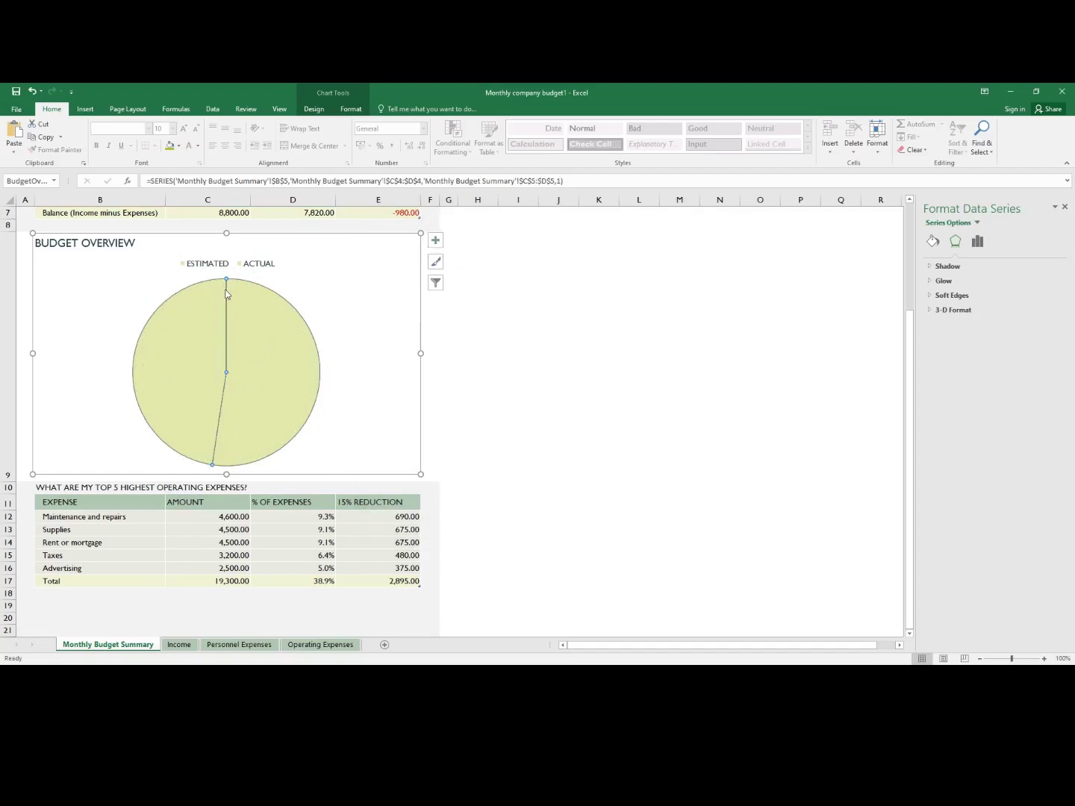
drag(227, 279, 274, 322)
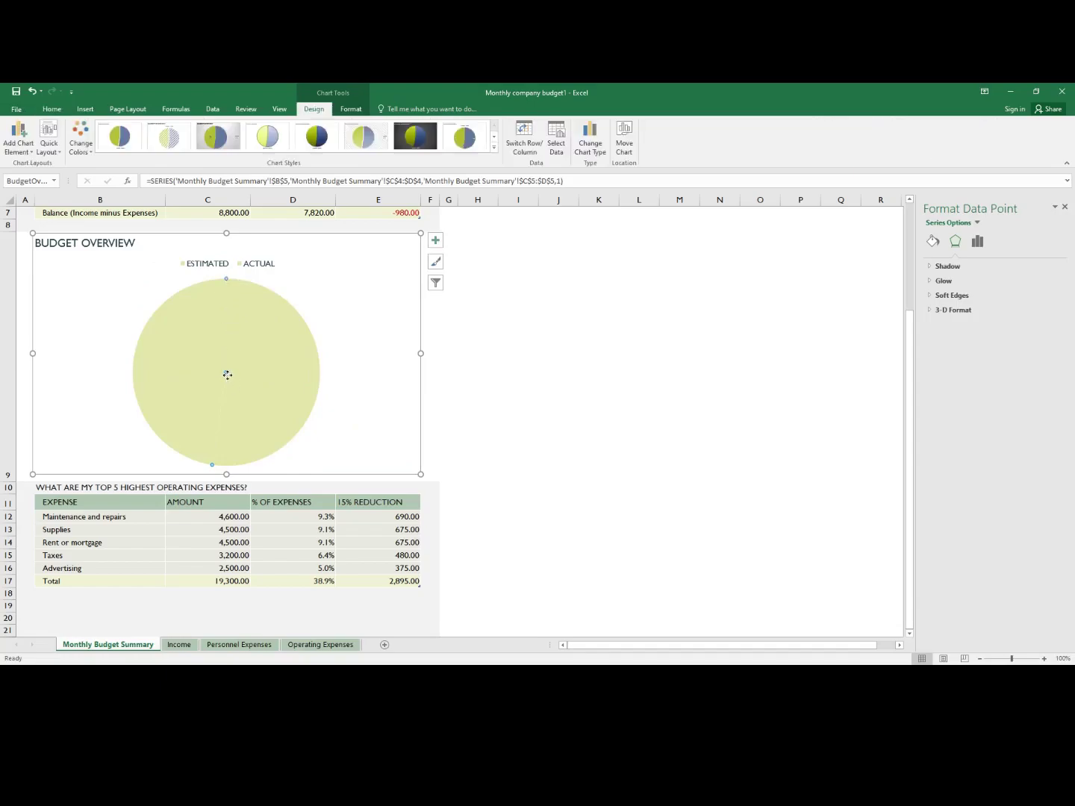
right_click(253, 401)
click(266, 369)
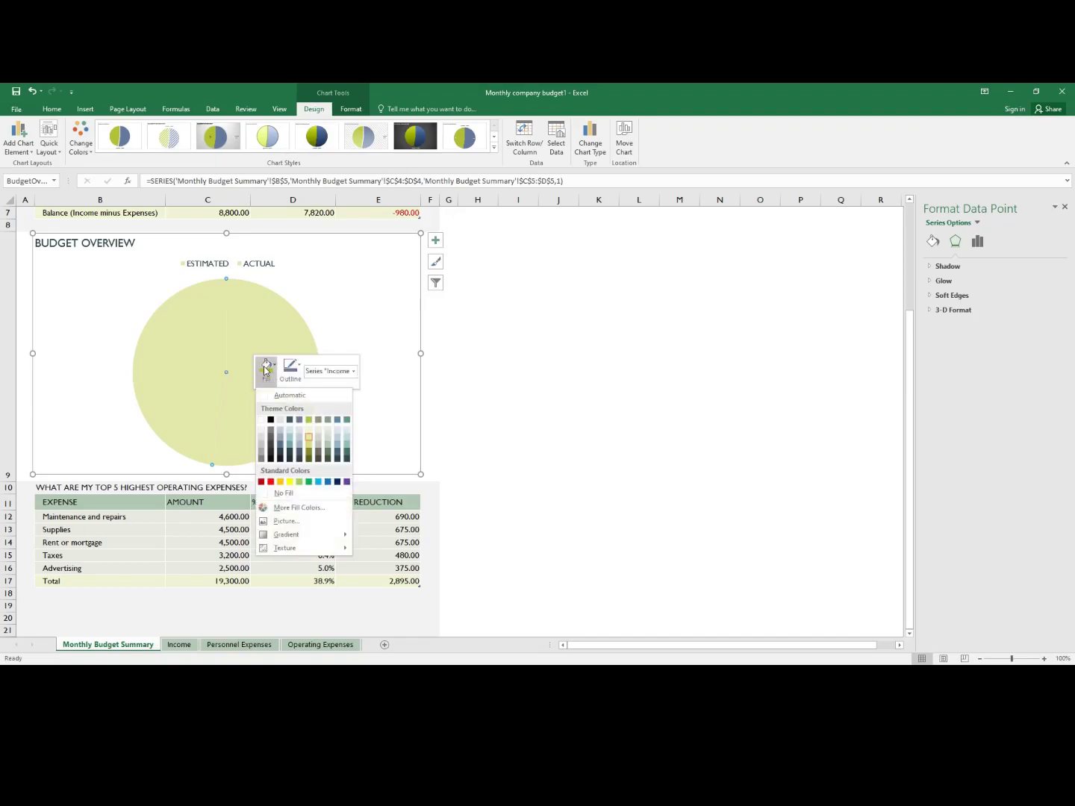
click(291, 420)
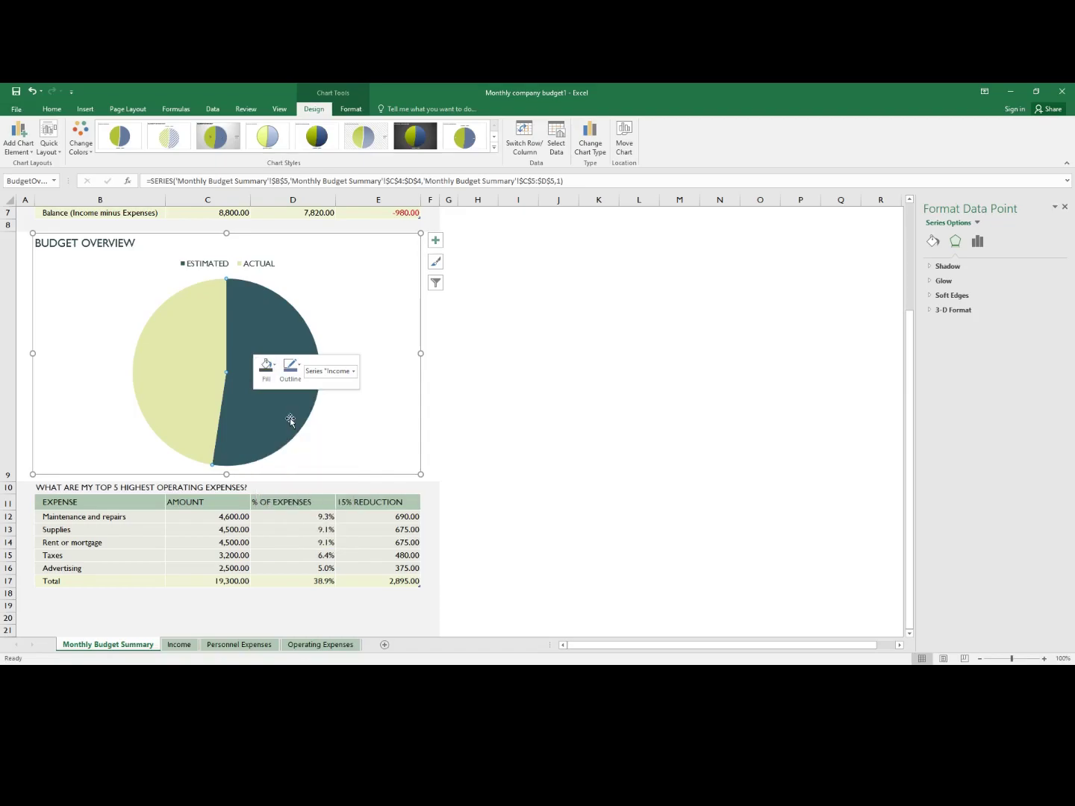
click(381, 427)
click(183, 377)
click(201, 379)
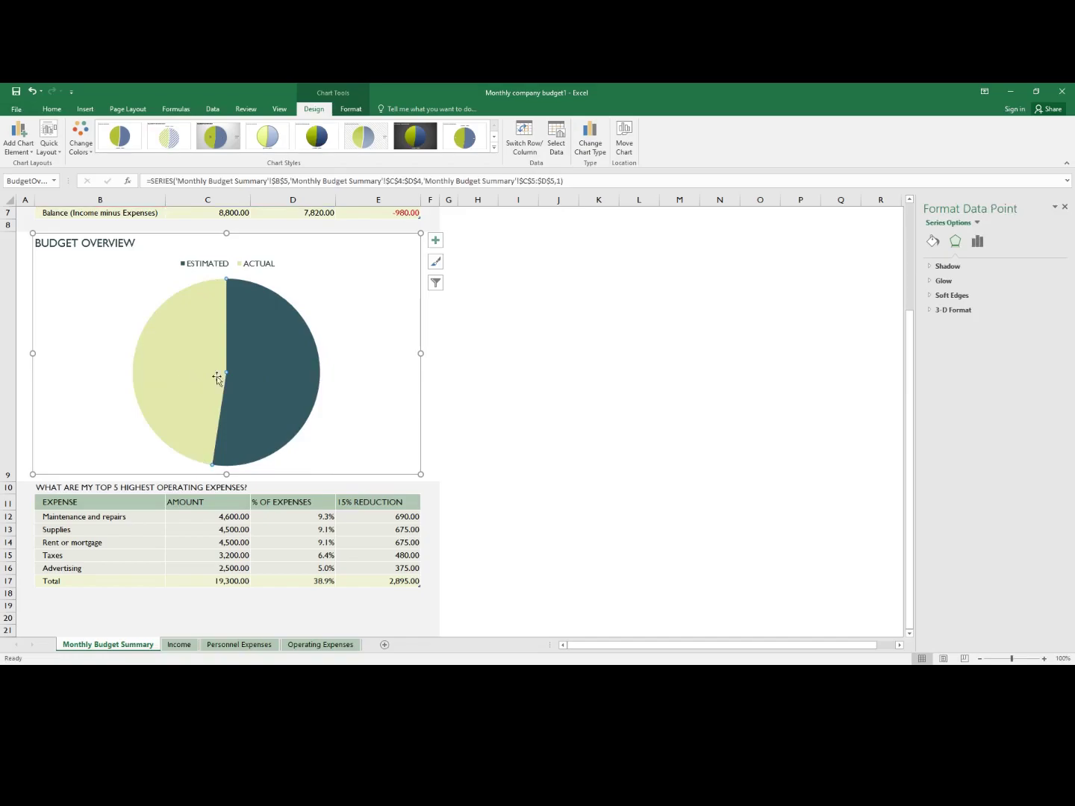
drag(227, 371, 149, 431)
drag(224, 278, 209, 288)
click(239, 263)
click(329, 312)
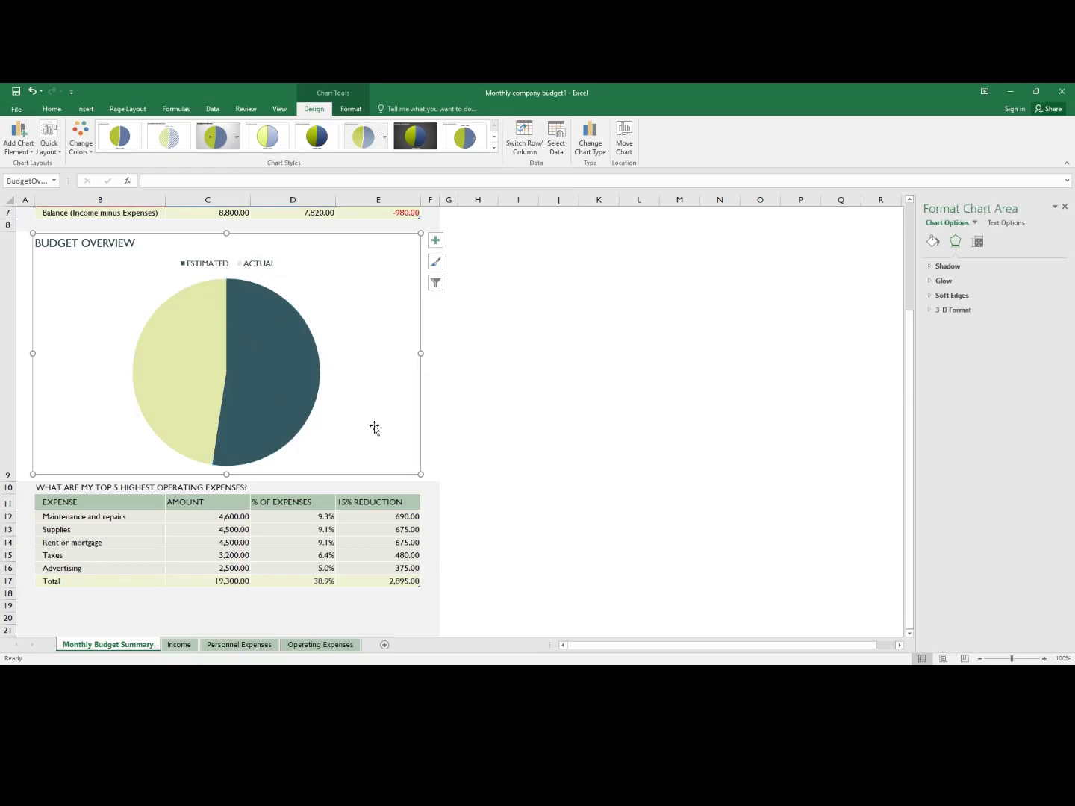
scroll(374, 426, down, 2)
scroll(531, 458, up, 3)
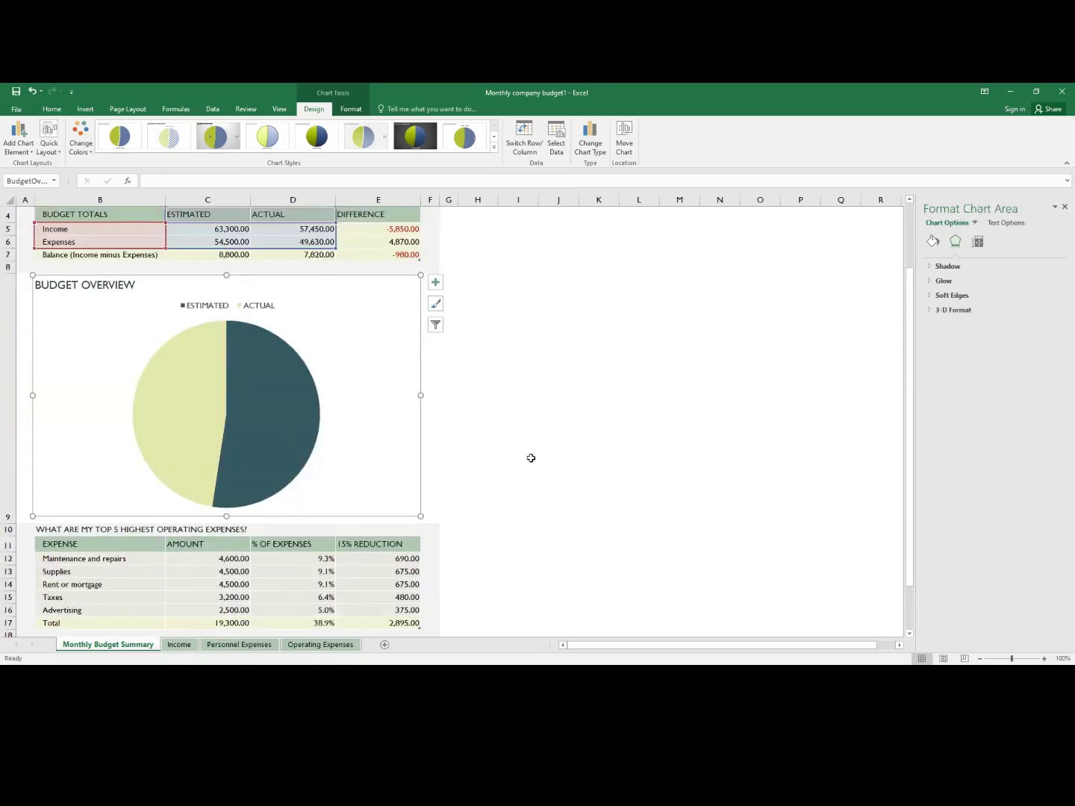
click(435, 282)
click(553, 412)
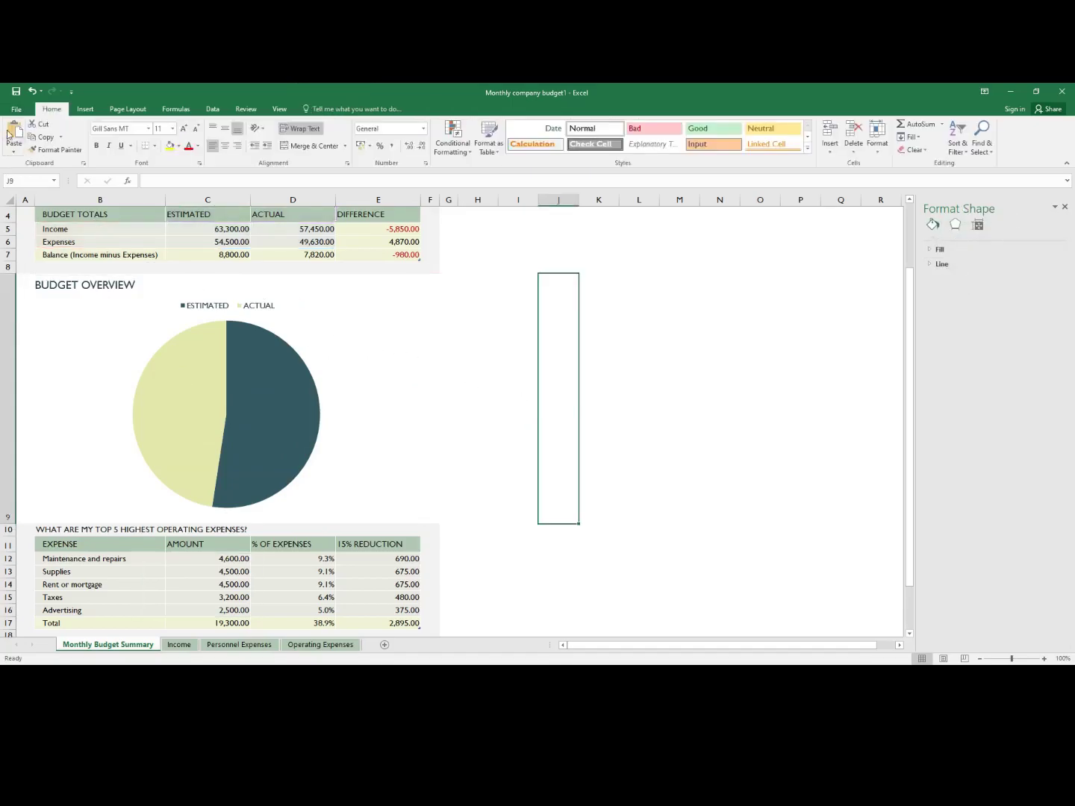
- Save the budget as an Excel Workbook named Monthly company budget1 in the Zibralink folder on New Volume (C:)
click(17, 109)
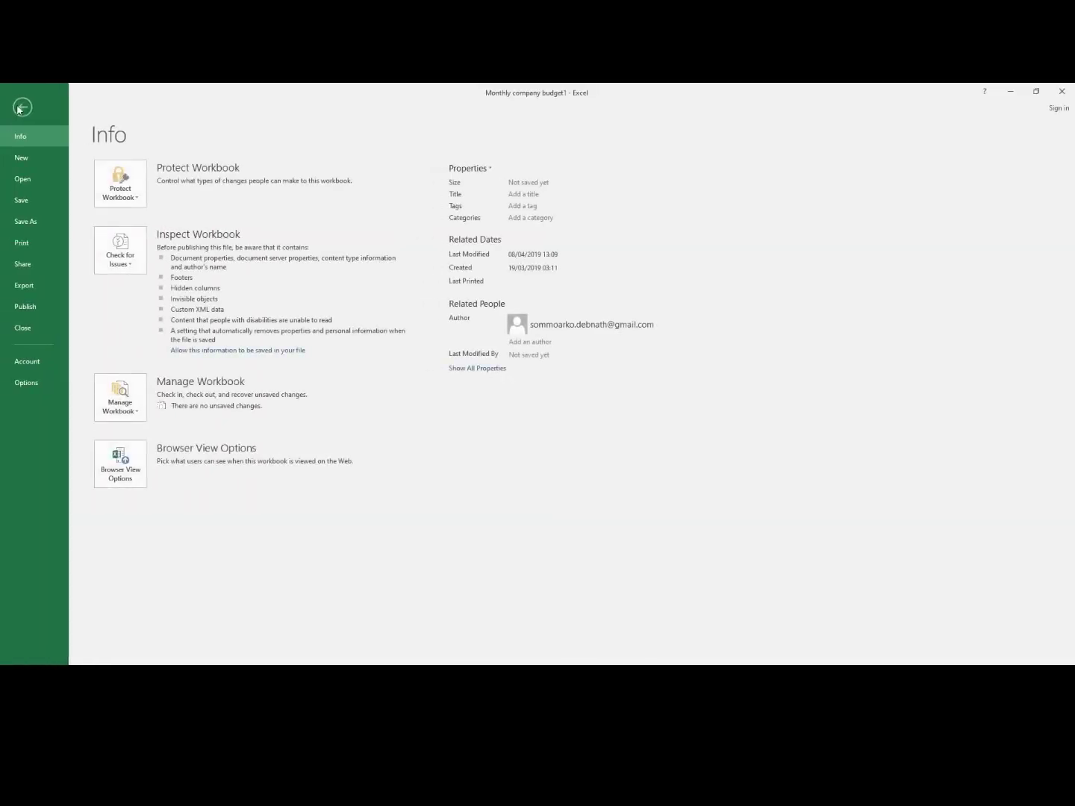
click(28, 220)
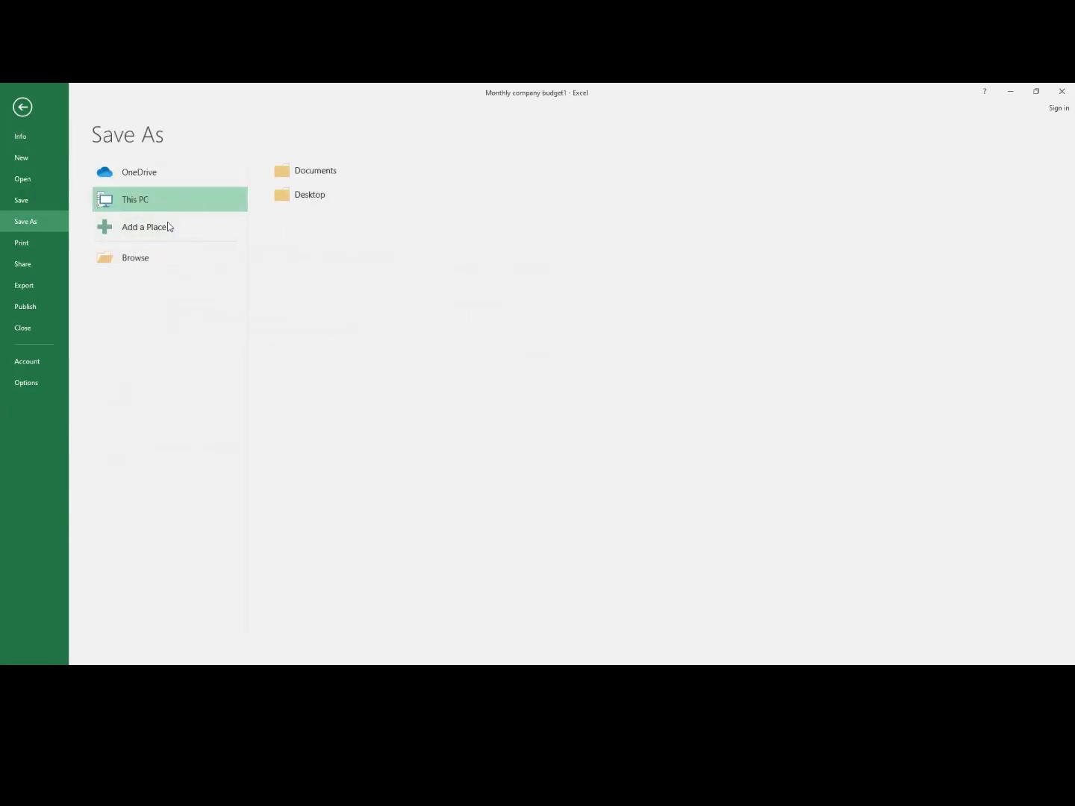
click(308, 195)
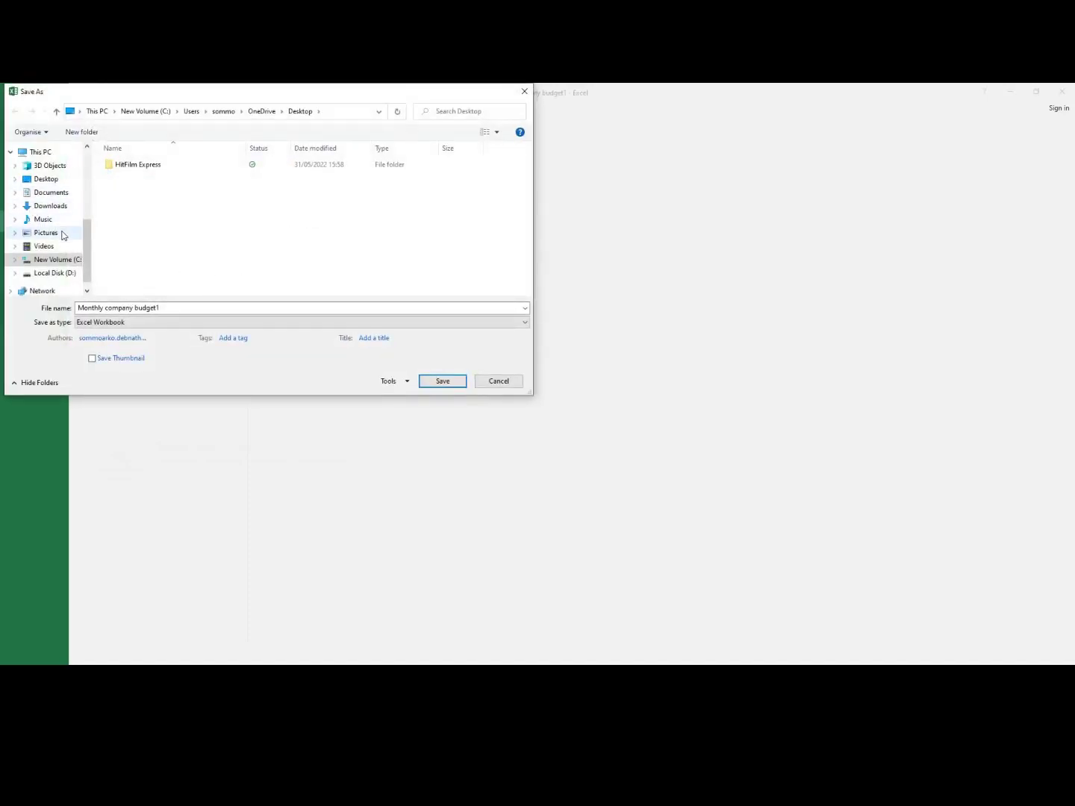
click(49, 274)
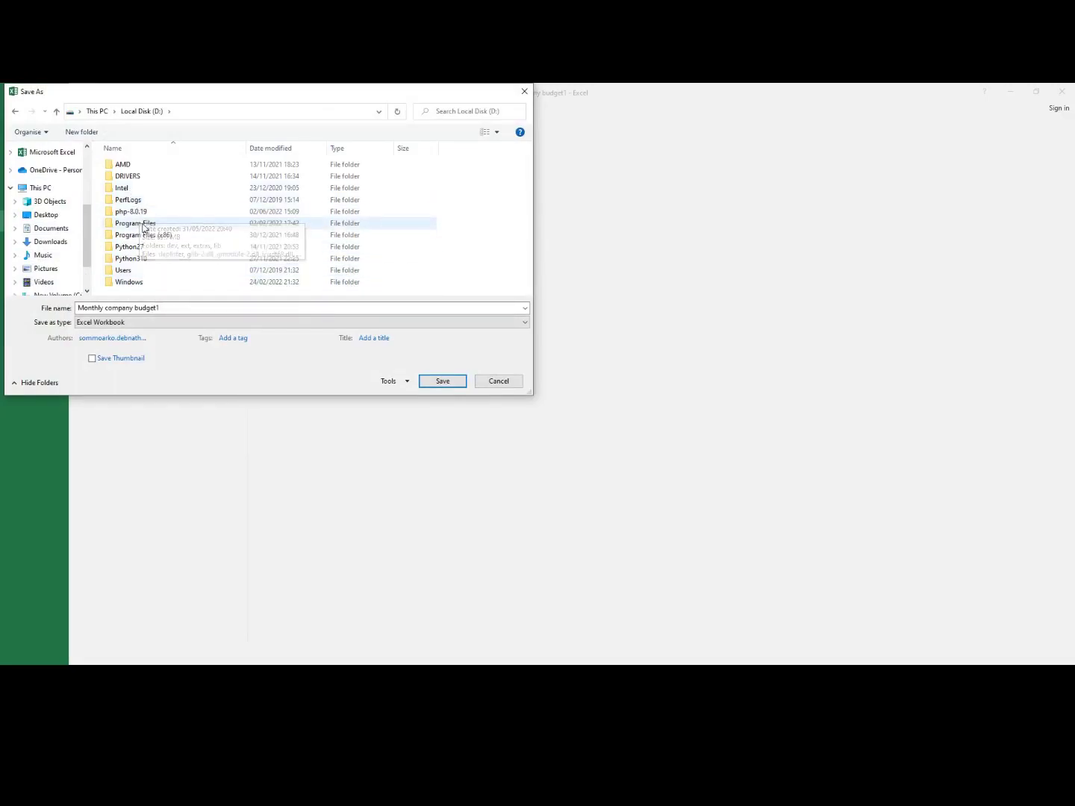
scroll(45, 240, down, 1)
click(72, 260)
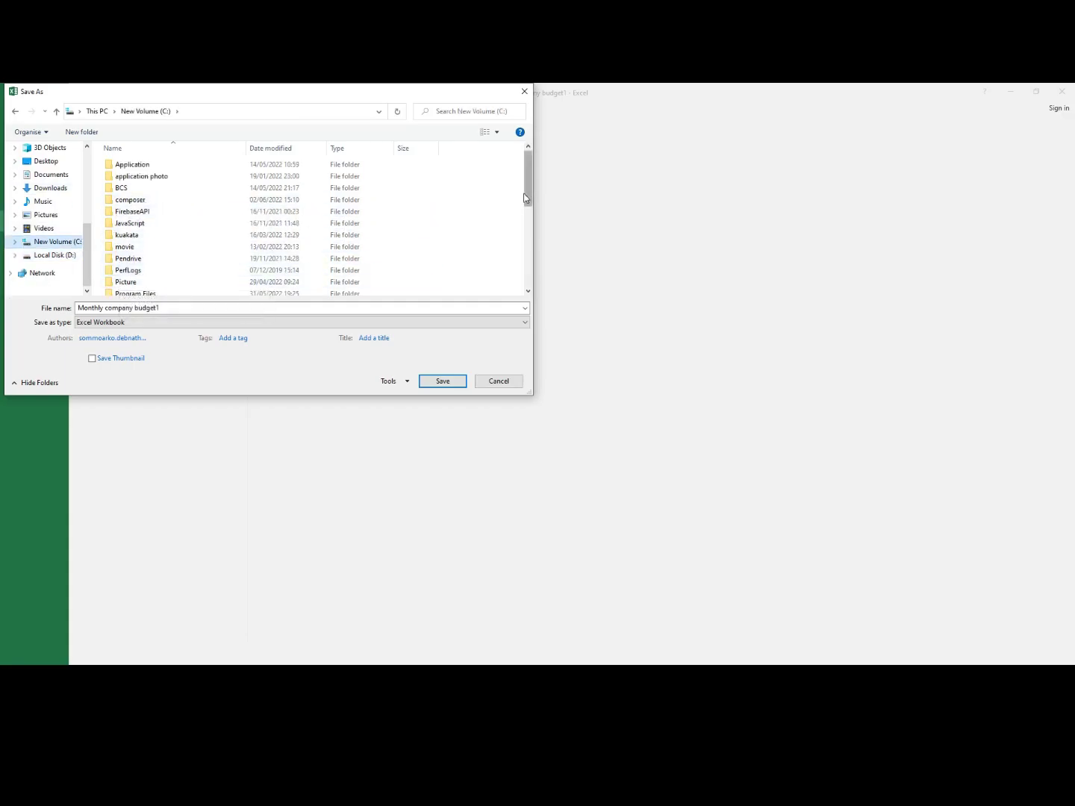
drag(528, 196, 536, 306)
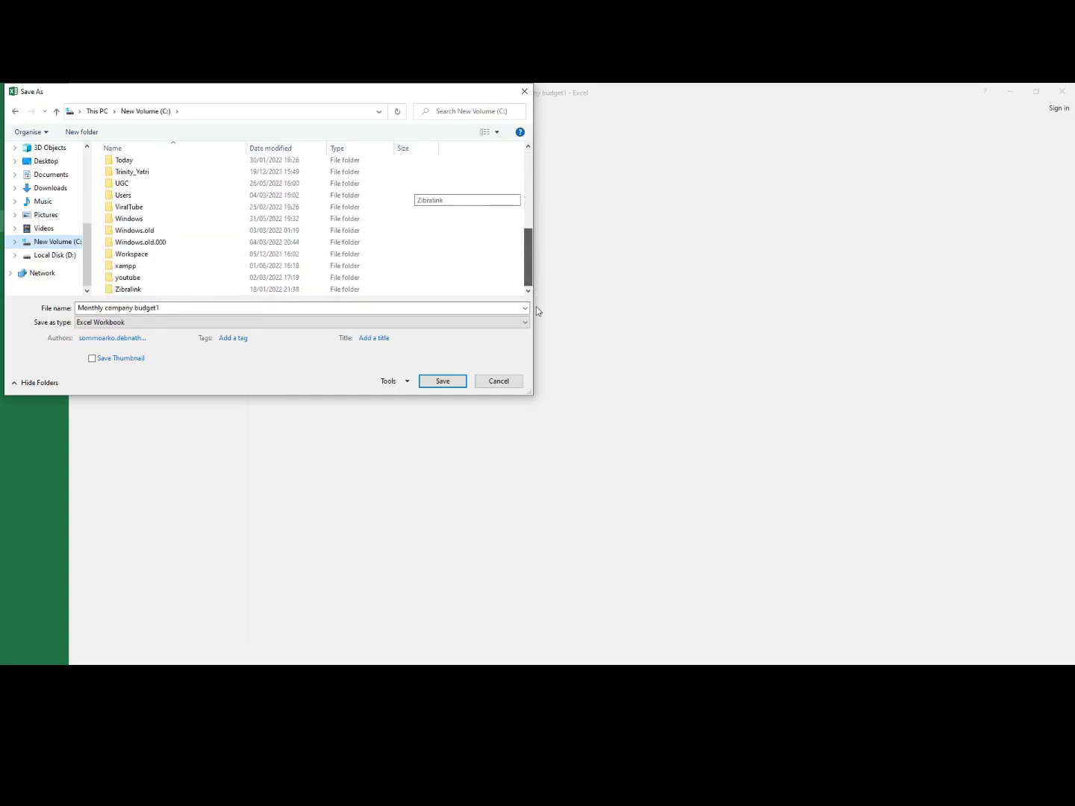
double_click(129, 290)
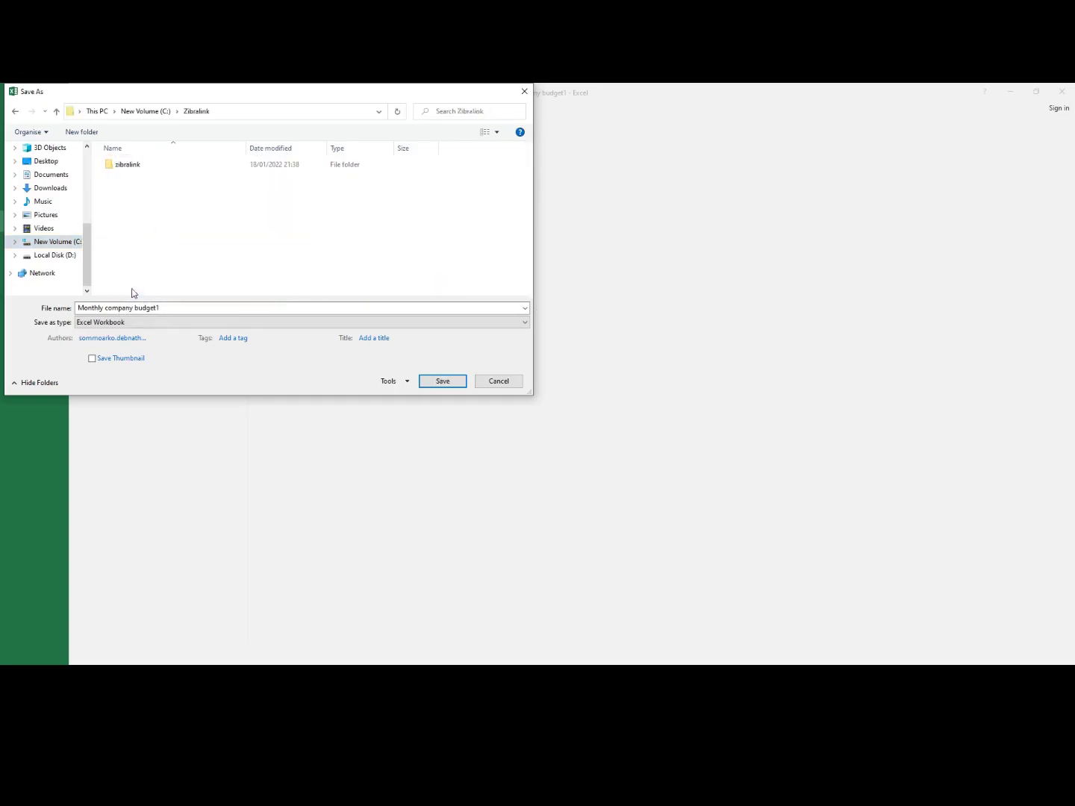
click(443, 382)
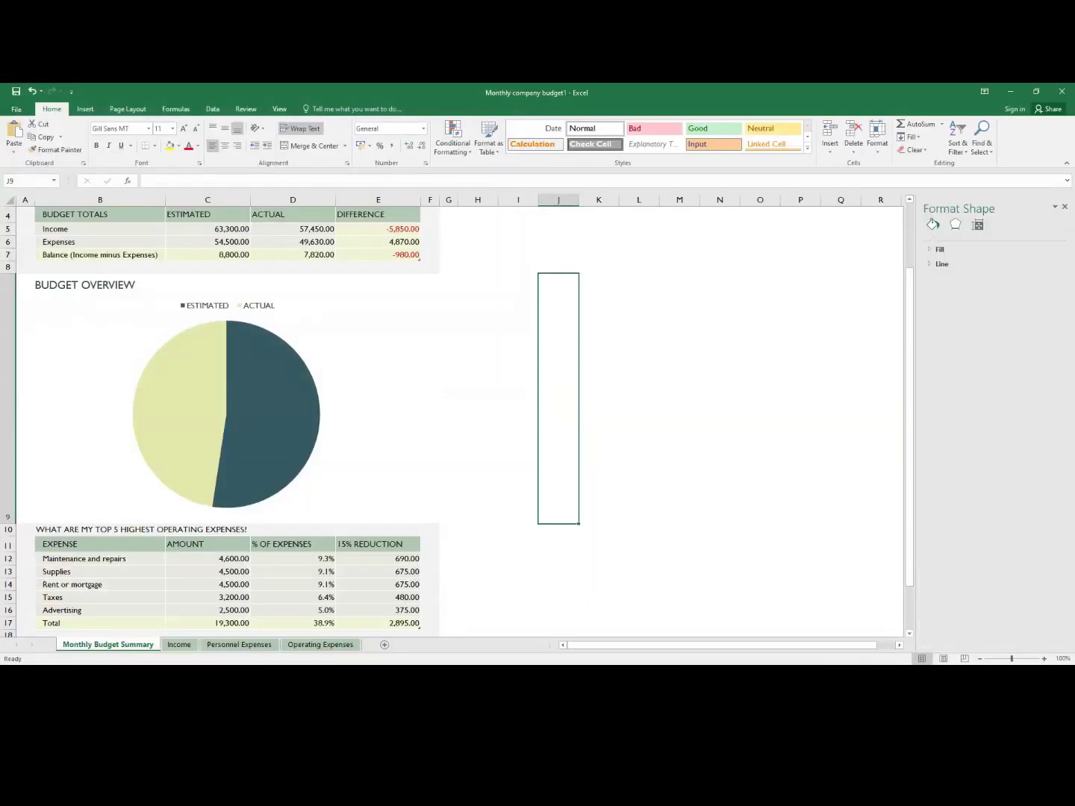
- Switch to File Explorer and open the saved Monthly company budget1 workbook from the recent files
key(super+e)
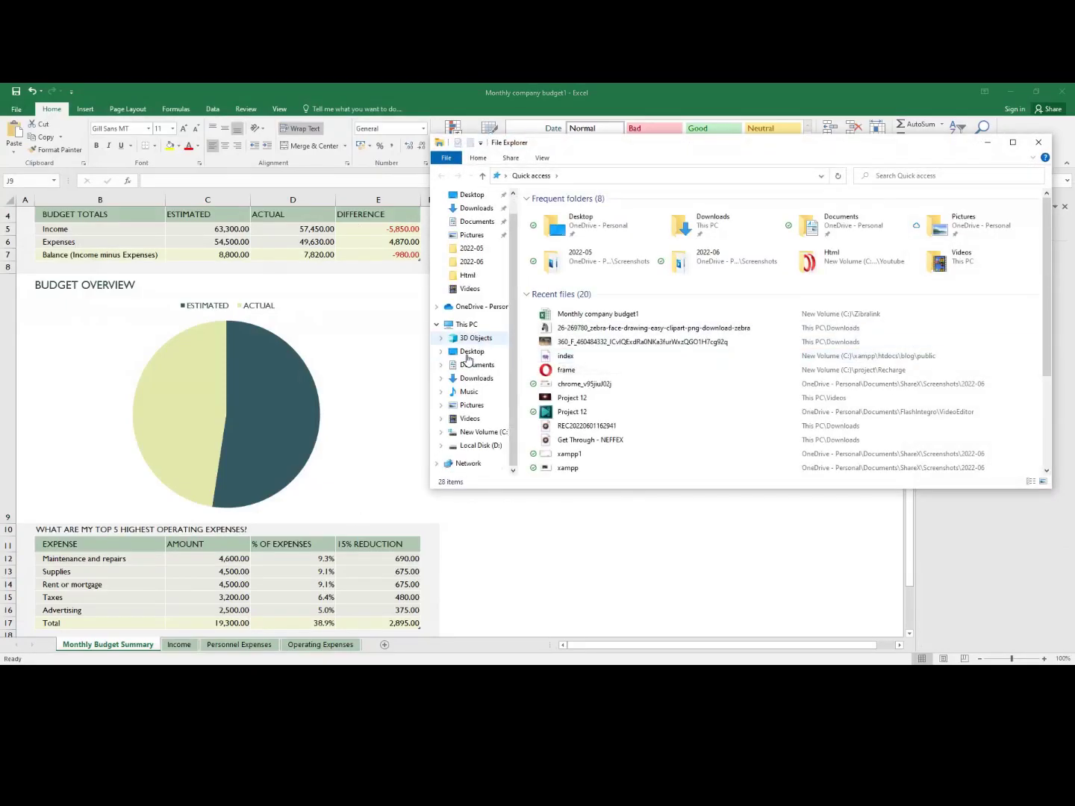
double_click(624, 313)
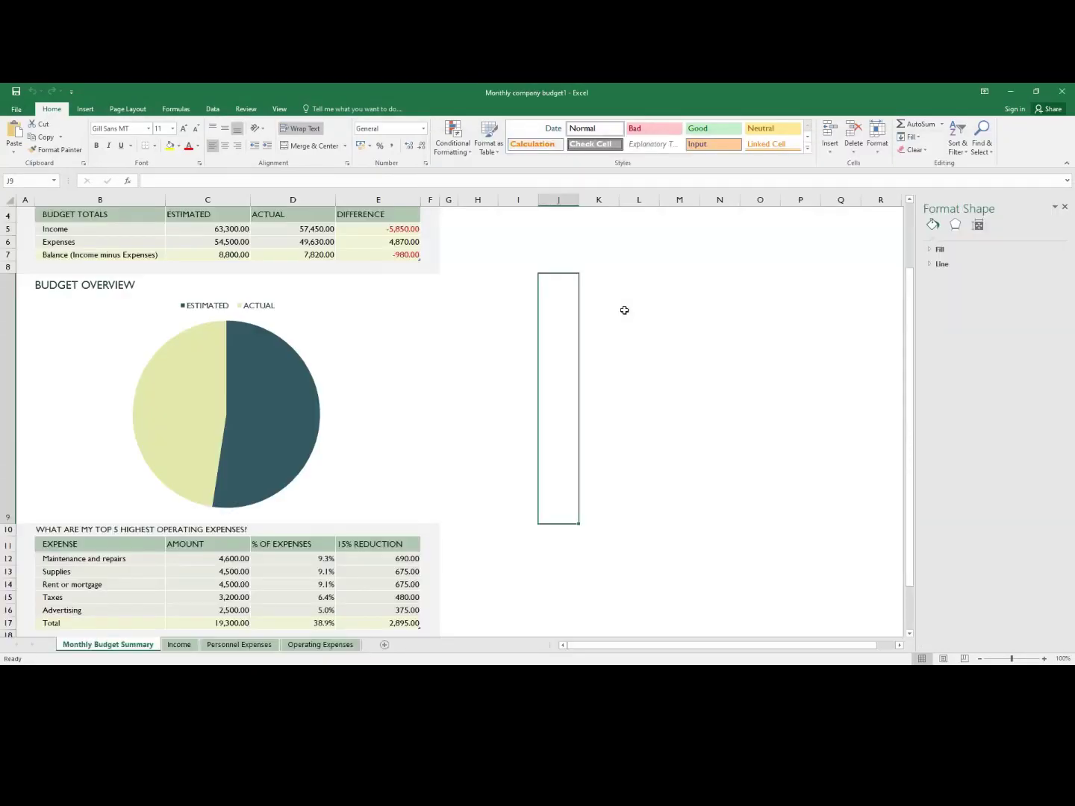
- Examine the saved summary sheet's Budget Overview chart, zebra logo, company name, title and Budget Totals table
click(336, 308)
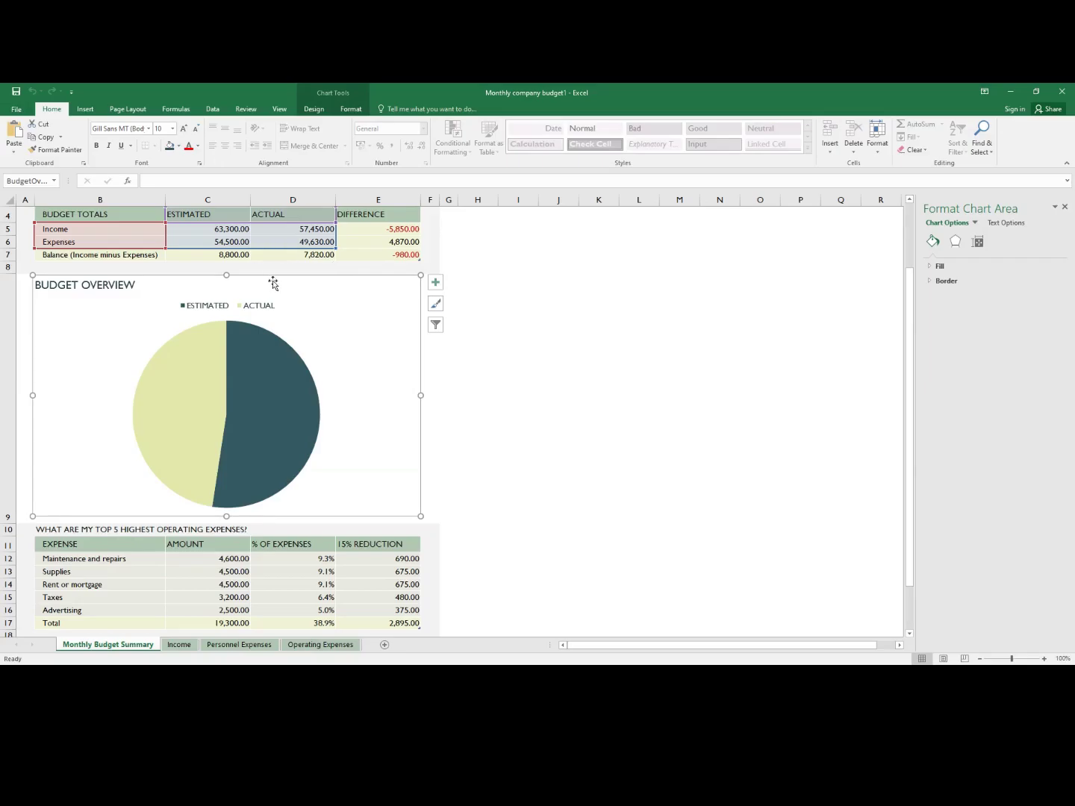
scroll(270, 278, up, 1)
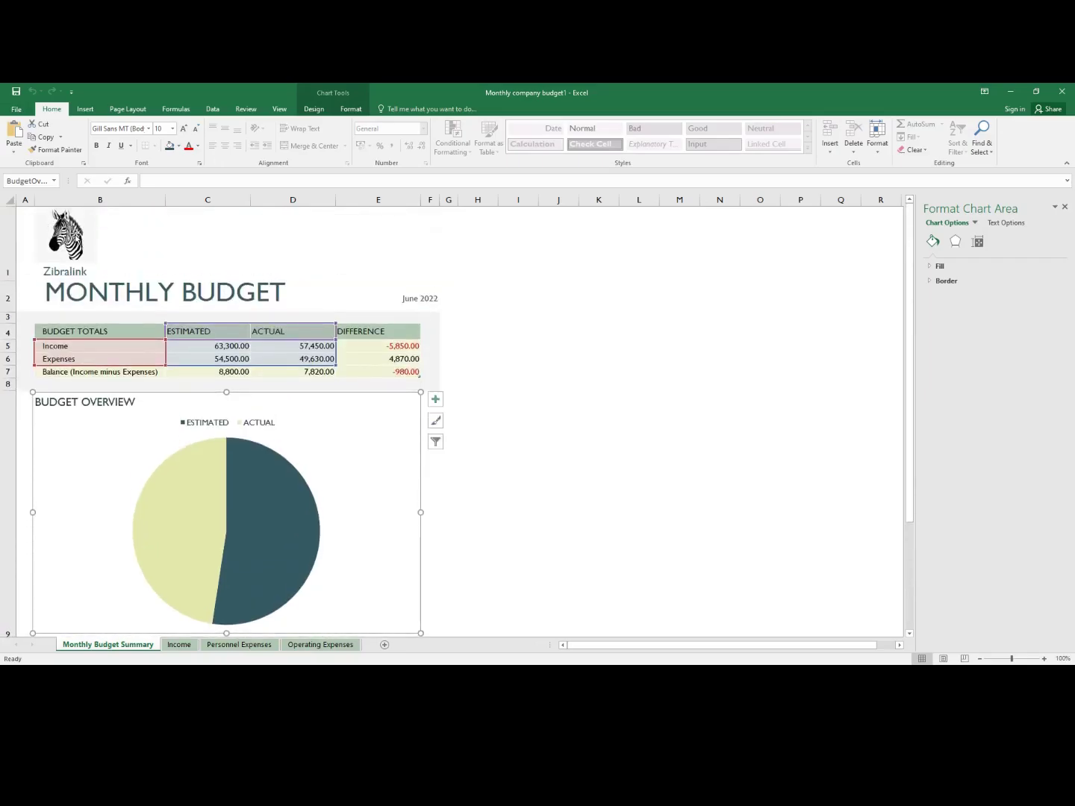
click(65, 262)
click(62, 270)
click(74, 305)
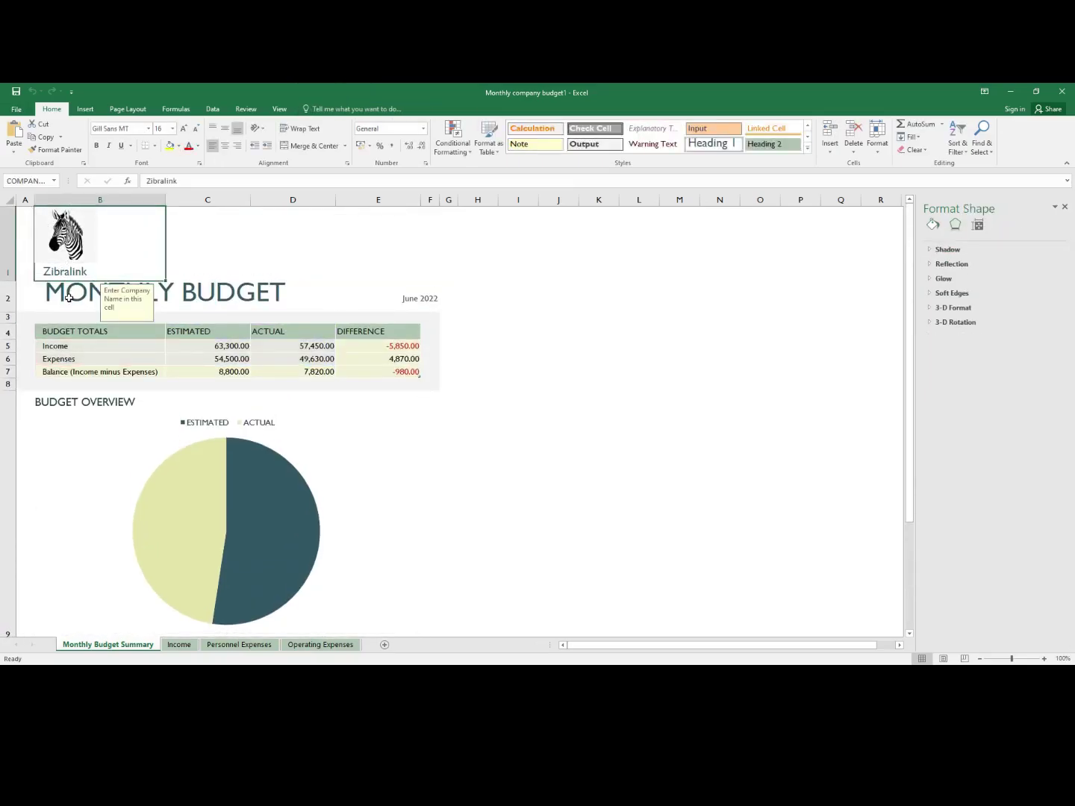
click(89, 329)
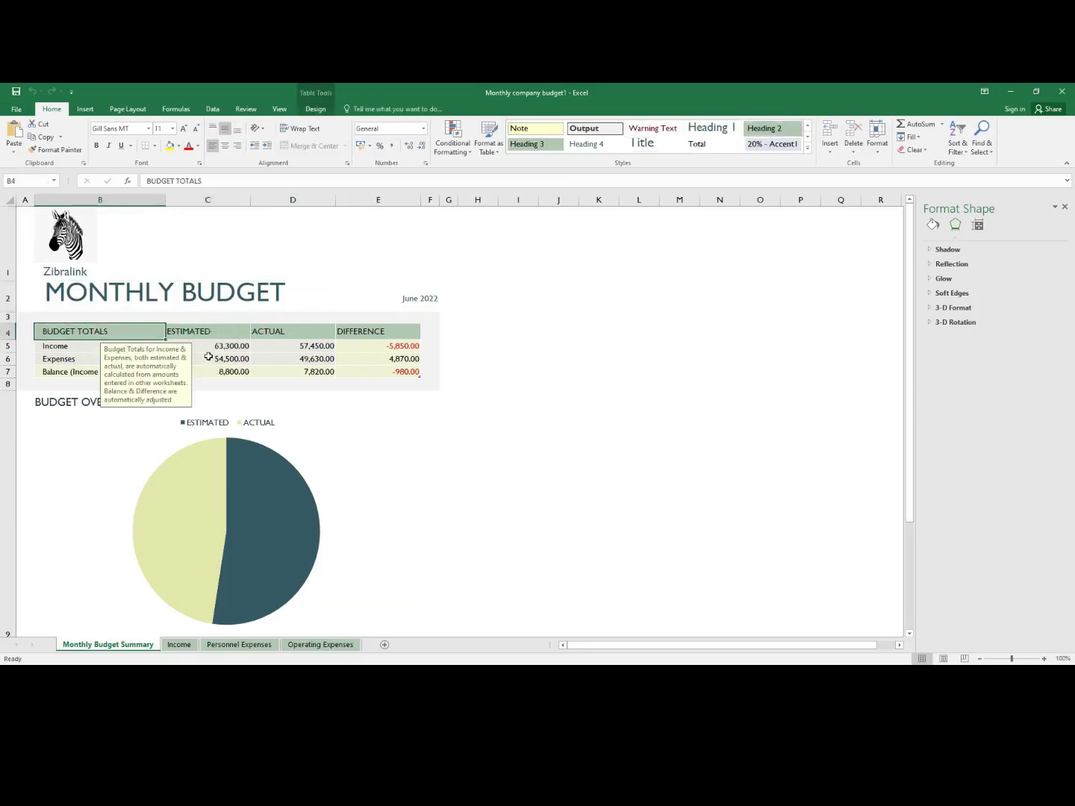
scroll(198, 387, down, 5)
scroll(185, 384, up, 4)
scroll(204, 392, up, 1)
click(926, 672)
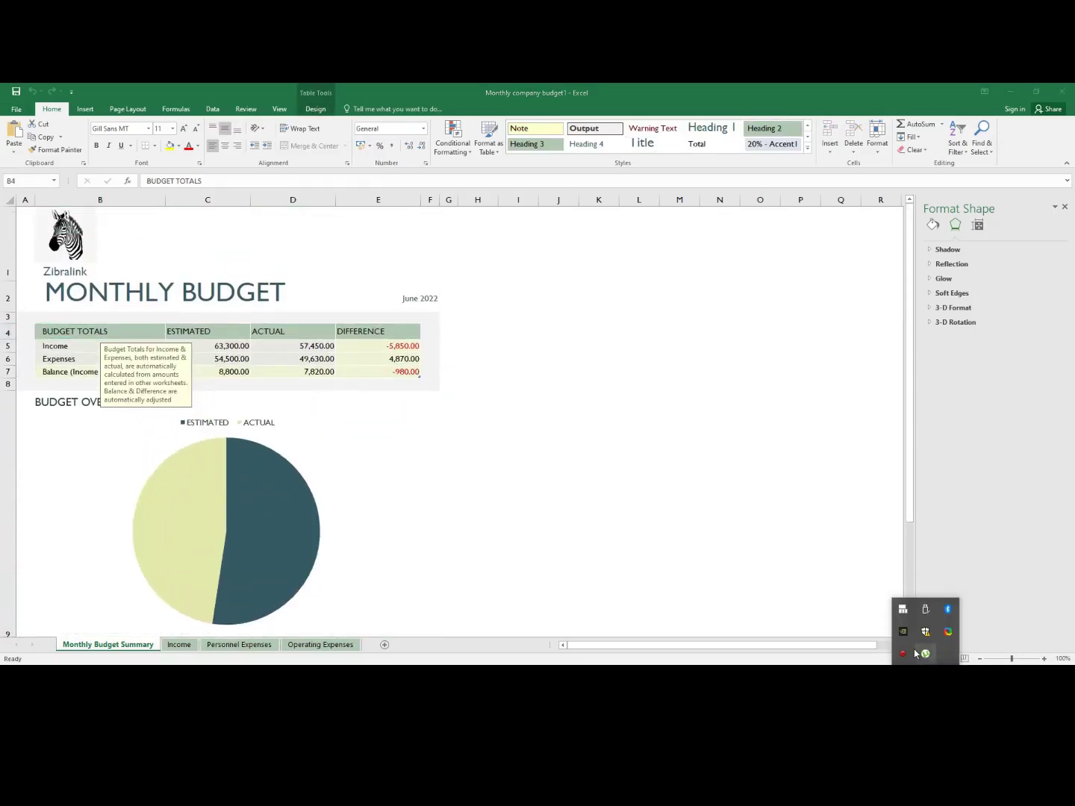